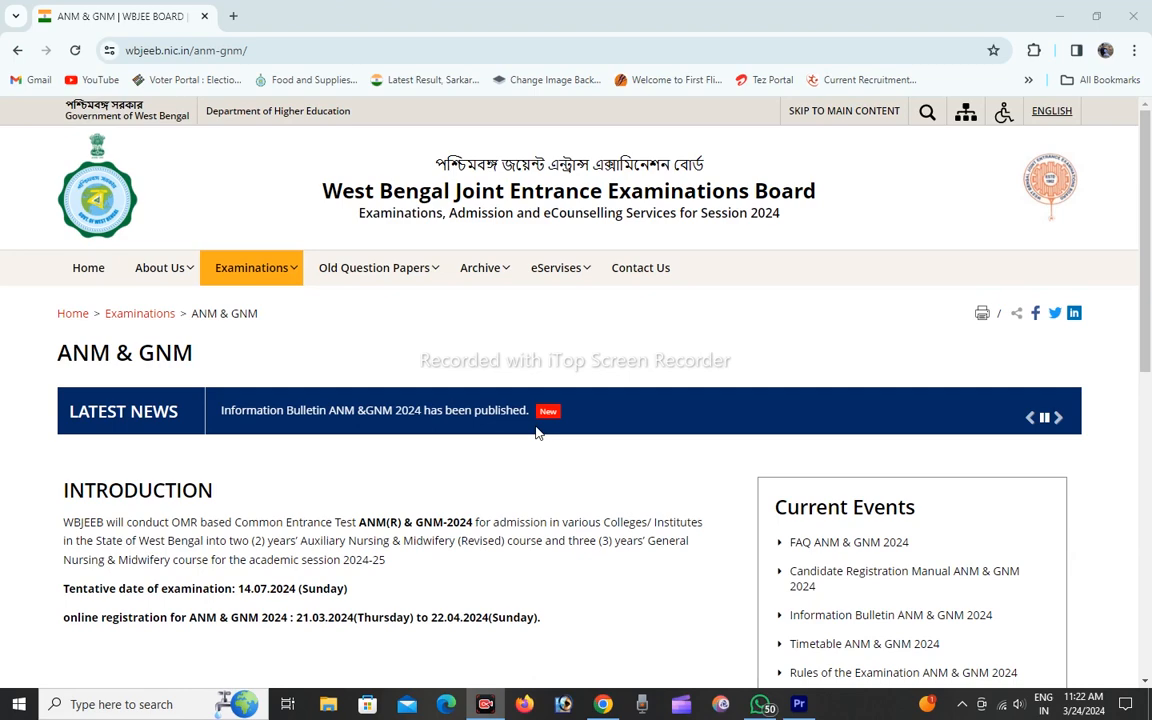
Look through the ANM & GNM page, including the introduction, current events, Candidates Activity Board and important links.
scroll(536, 431, "down", 3)
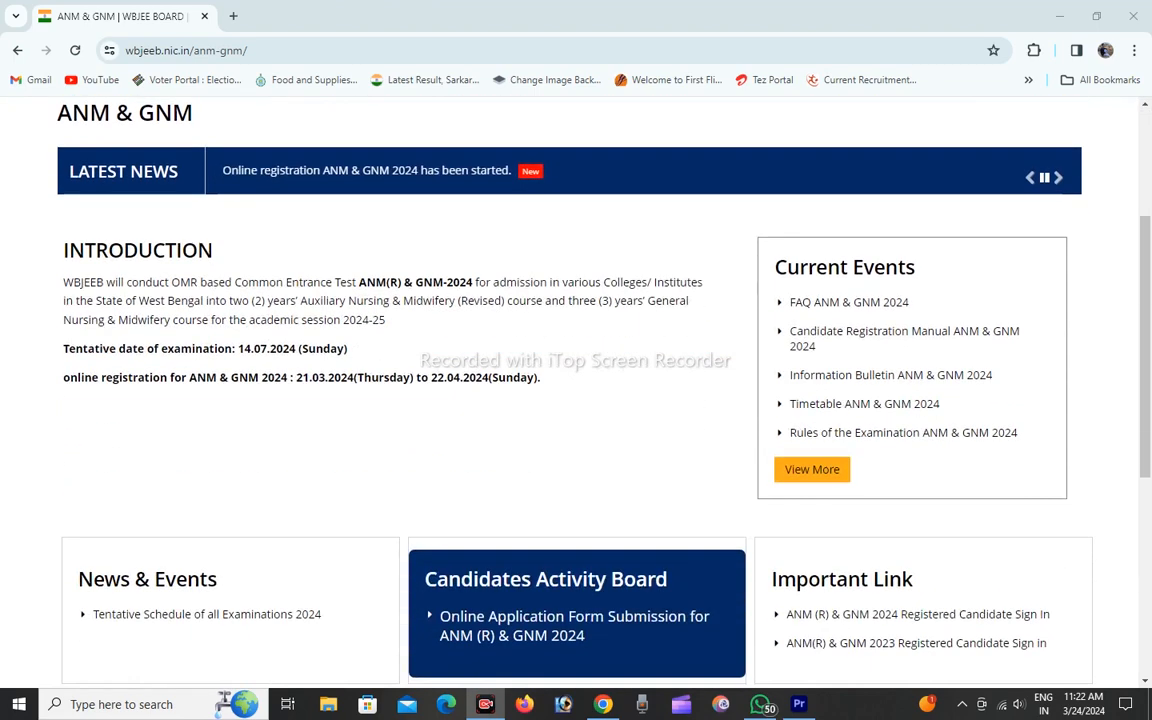
scroll(576, 390, "down", 5)
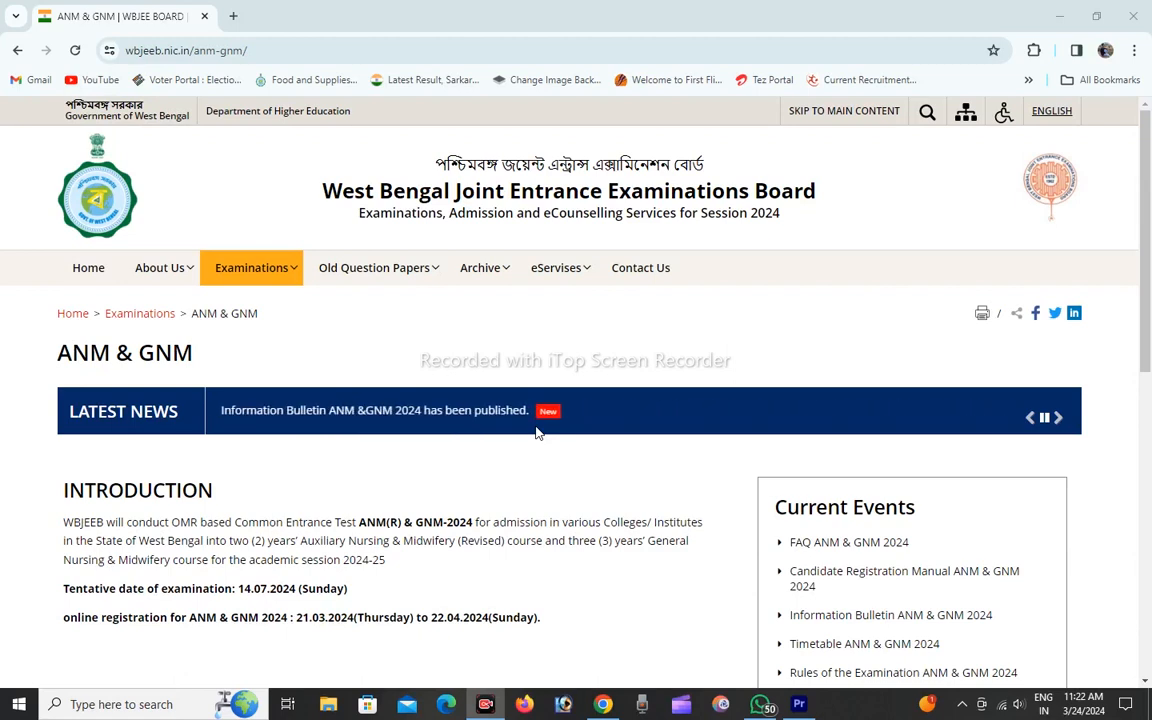
scroll(537, 432, "down", 4)
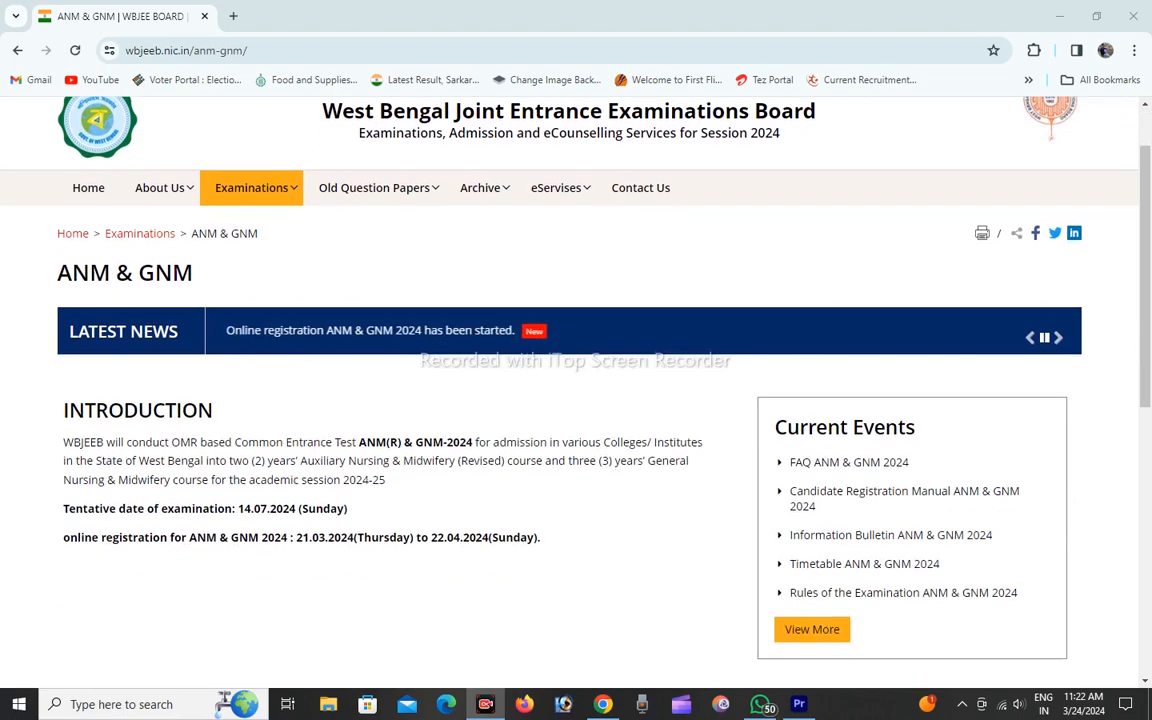
scroll(576, 400, "down", 5)
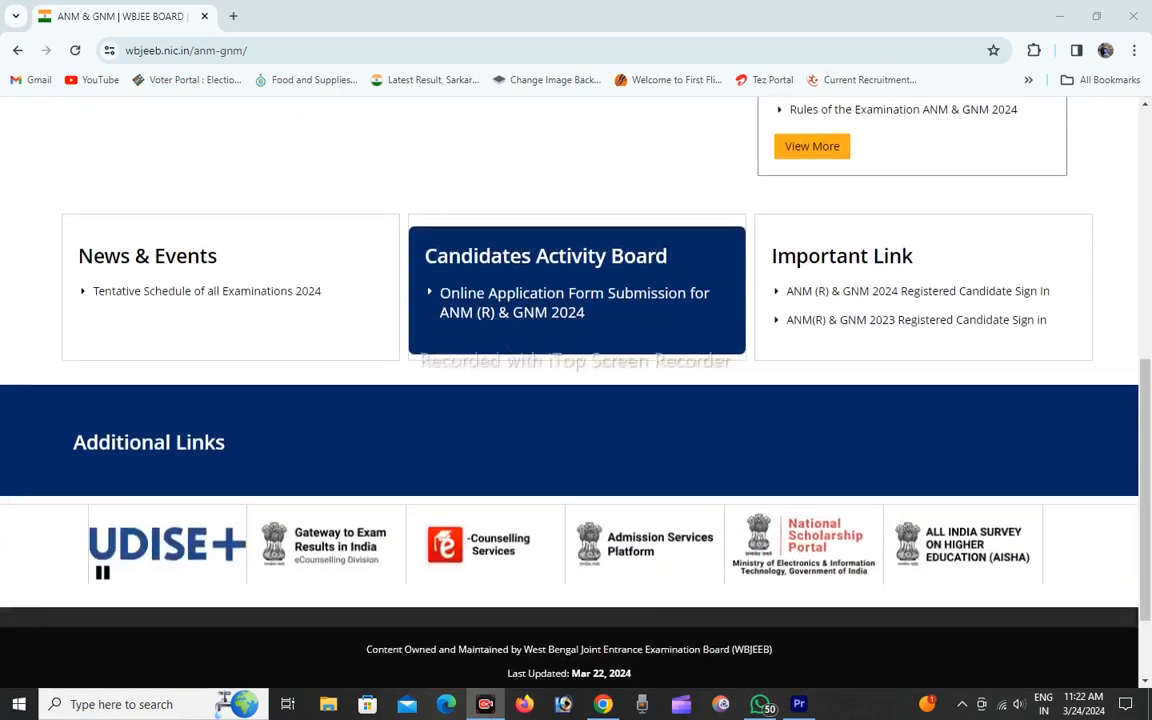
scroll(576, 400, "up", 10)
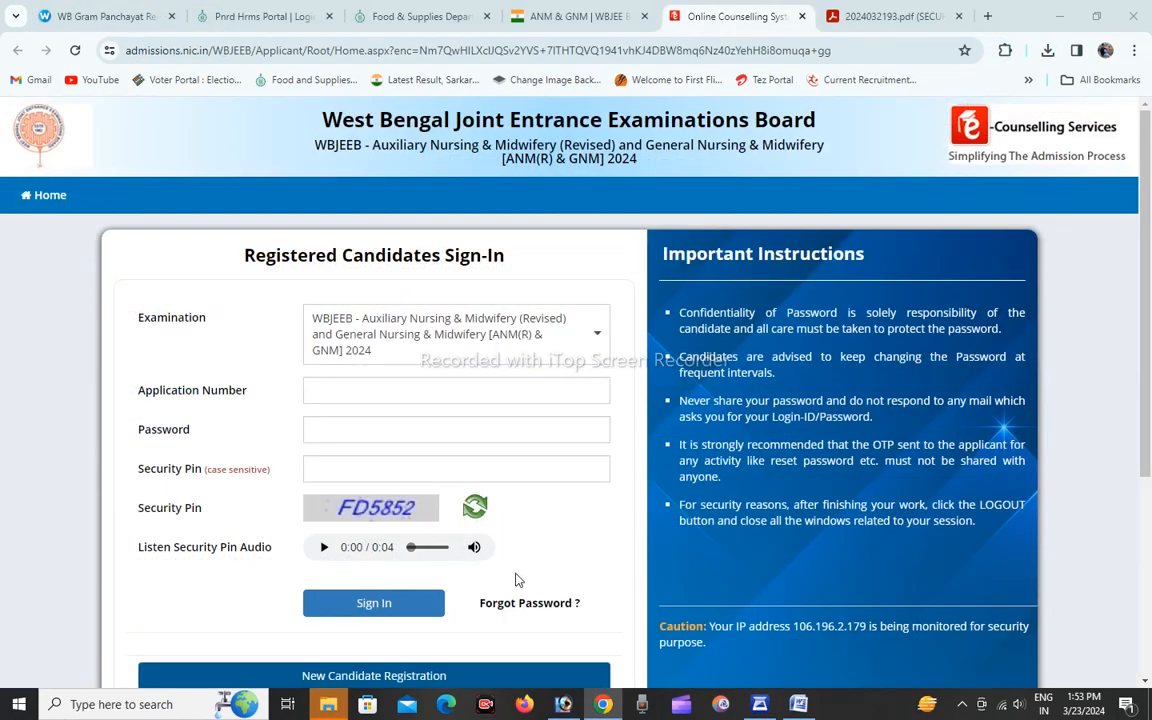
scroll(516, 590, "down", 2)
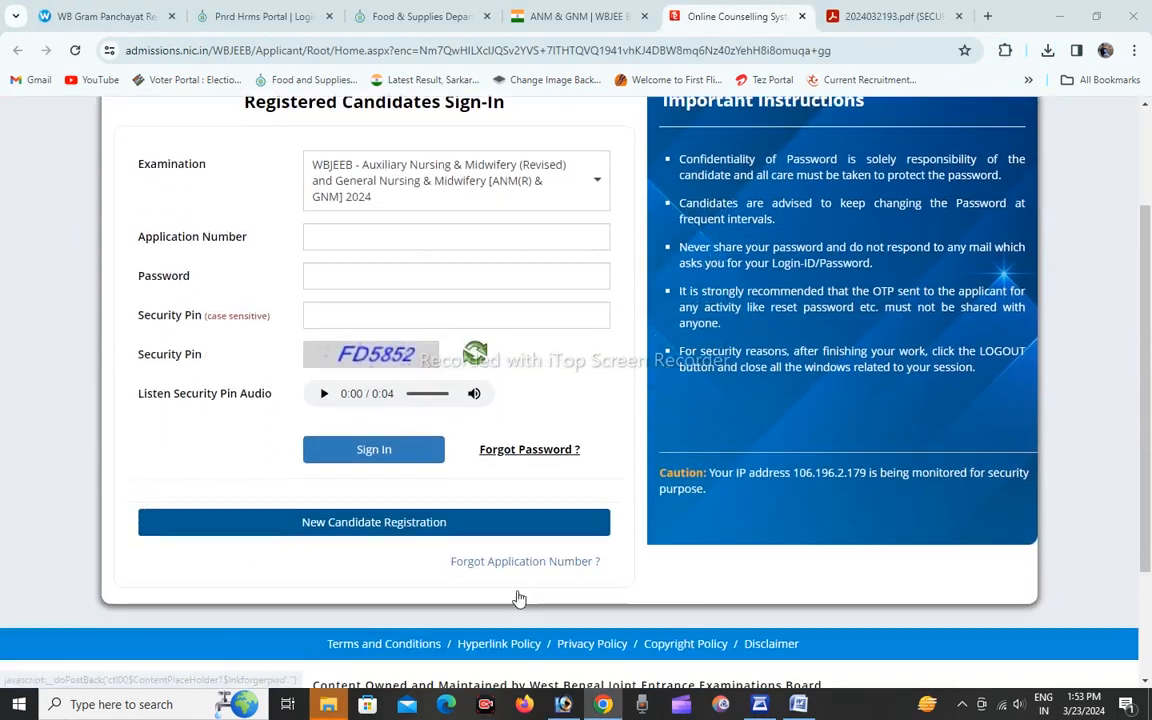
Start a new candidate registration and agree to the instructions for online submission of the application form.
scroll(518, 596, "up", 1)
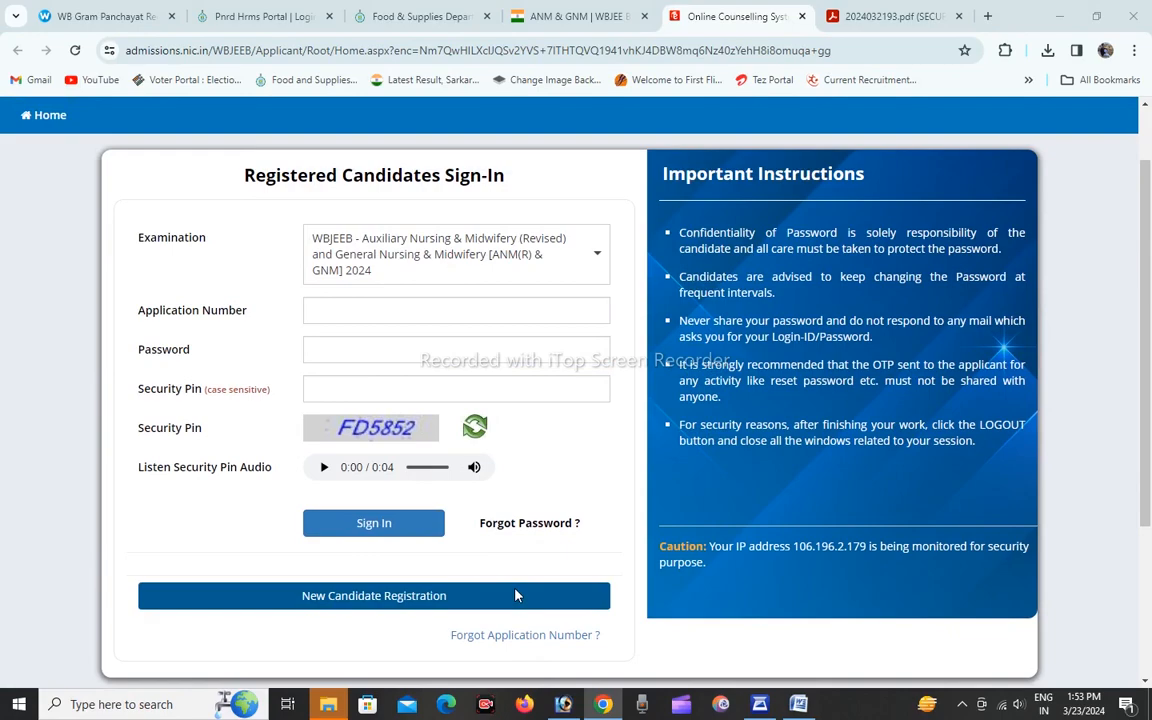
left_click(356, 598)
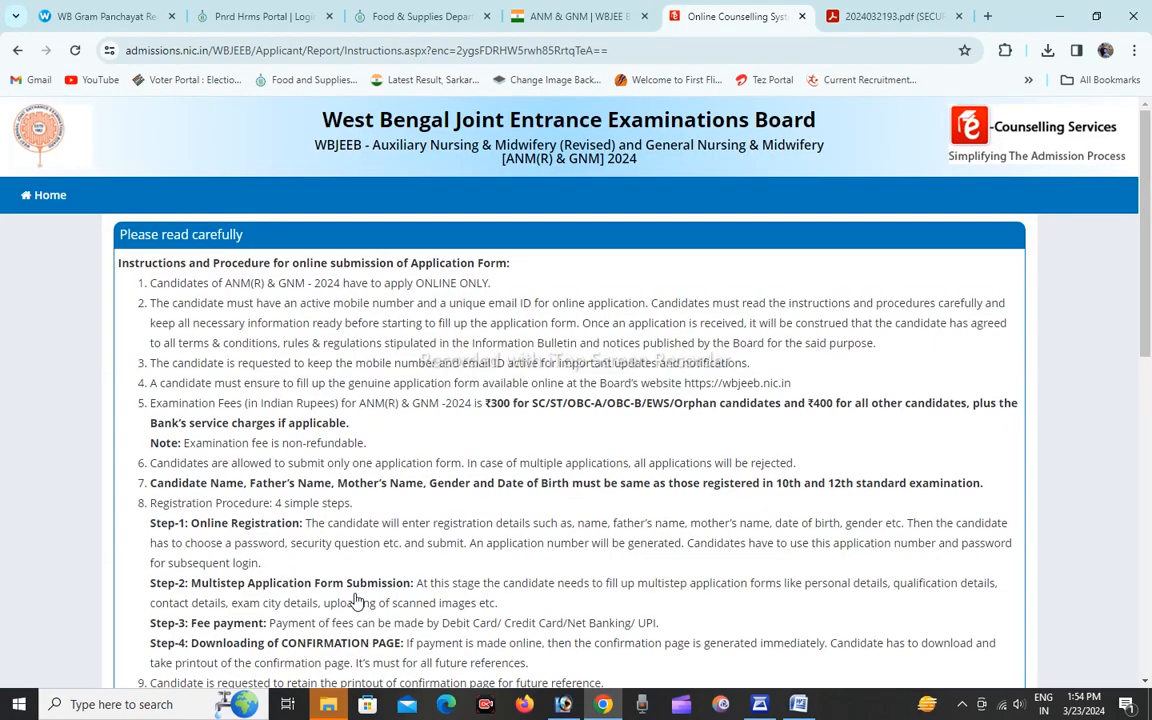
scroll(356, 600, "down", 10)
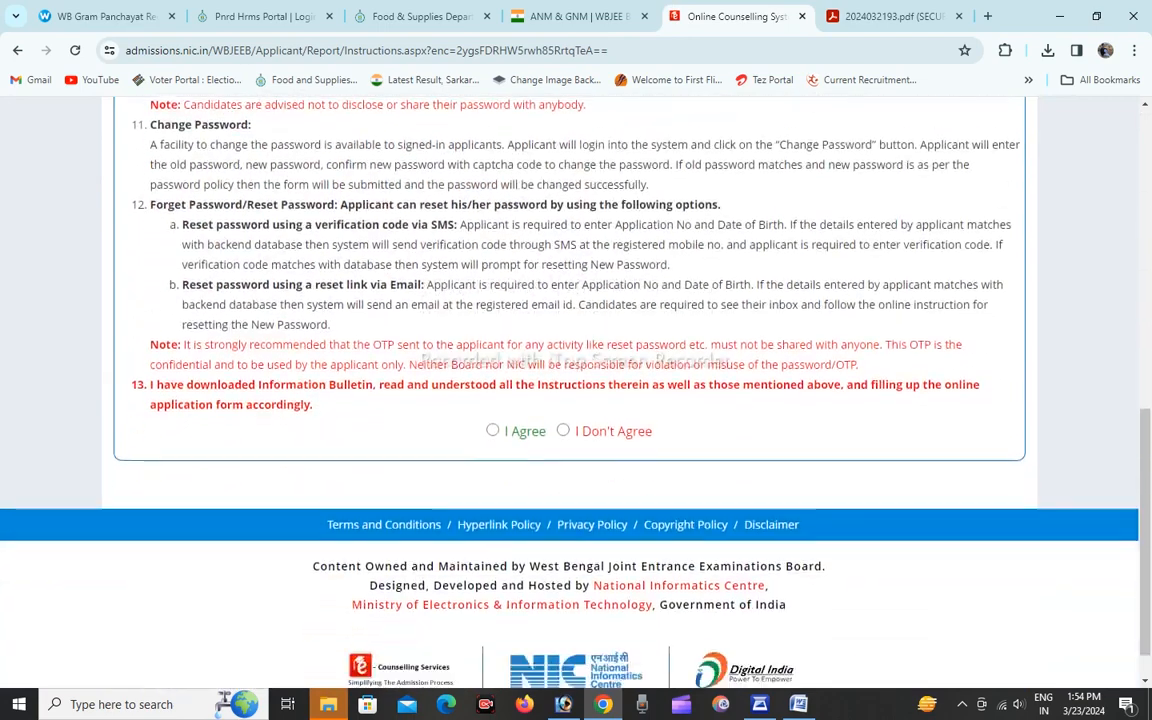
scroll(510, 420, "down", 1)
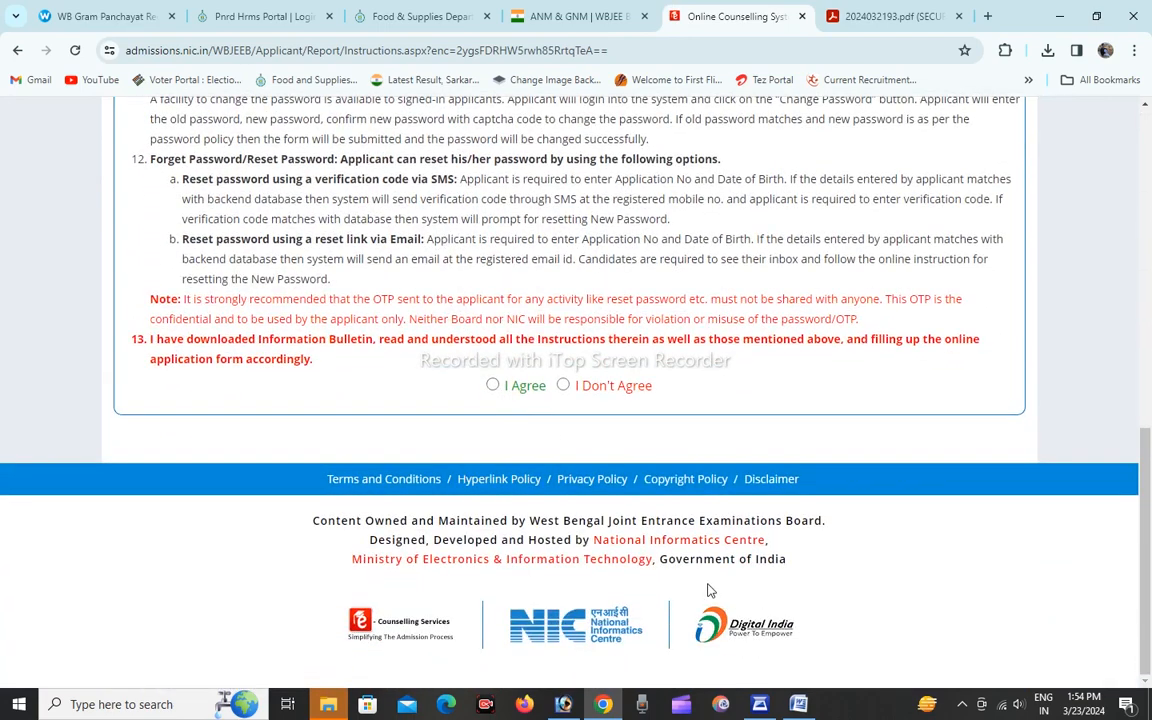
left_click(493, 386)
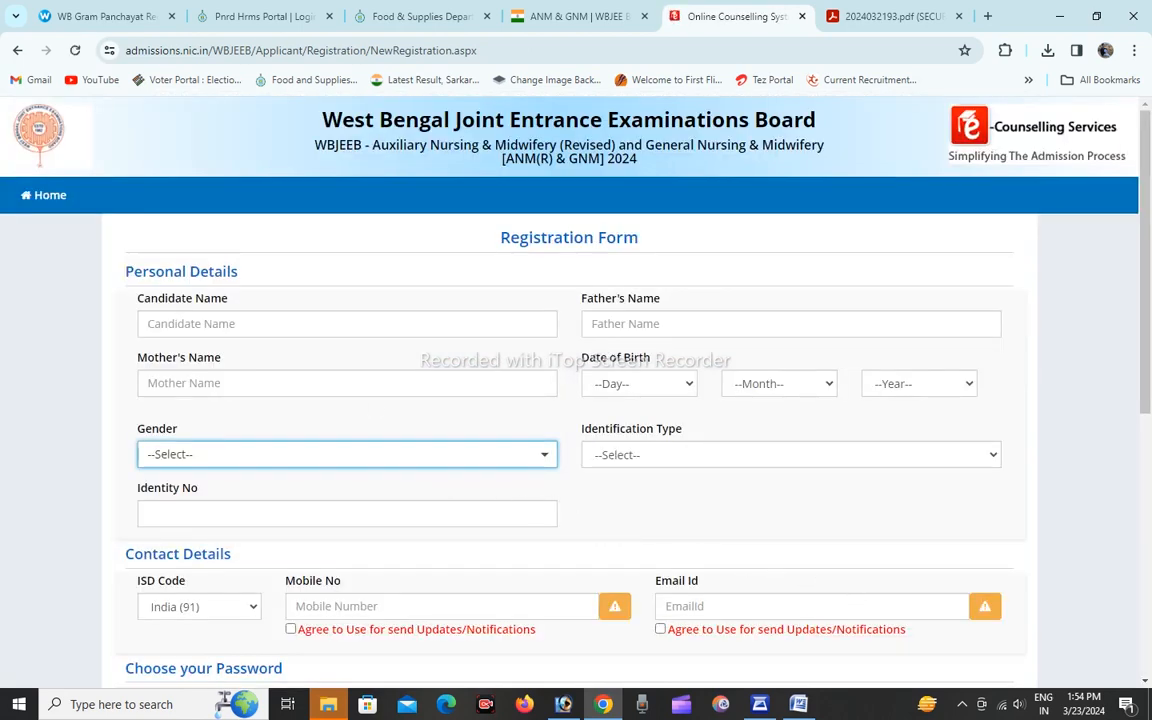
Enter the candidate's full name in the personal details of the registration form.
left_click(347, 324)
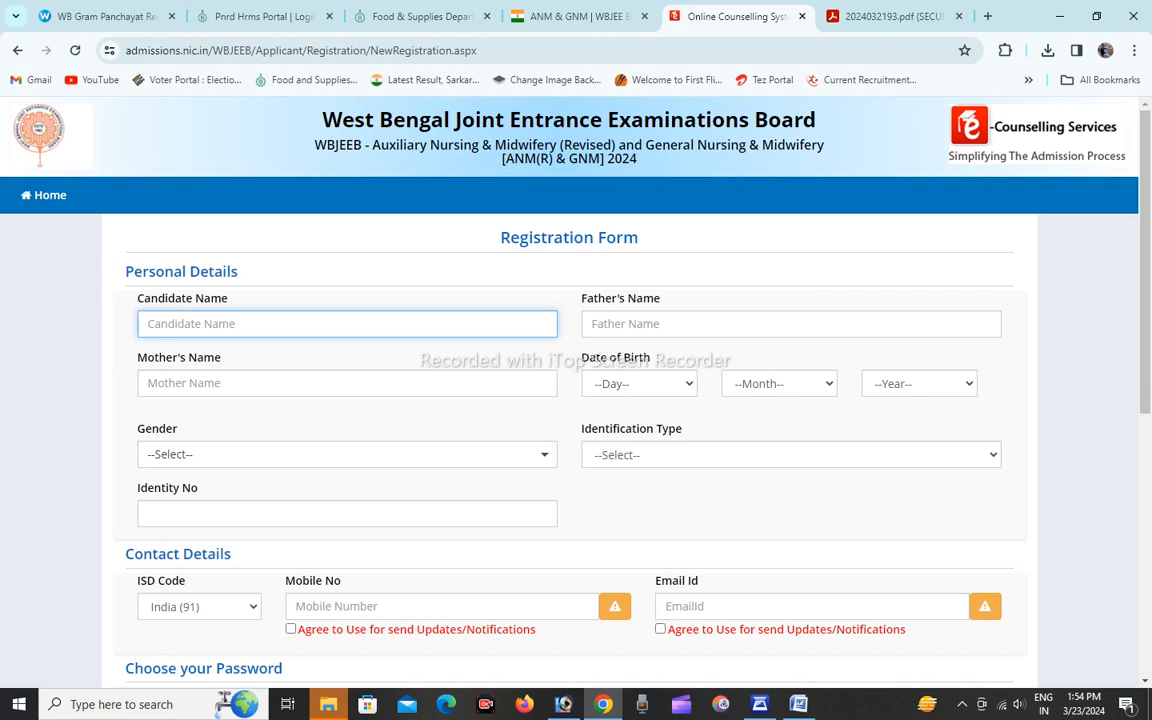
key("Tab")
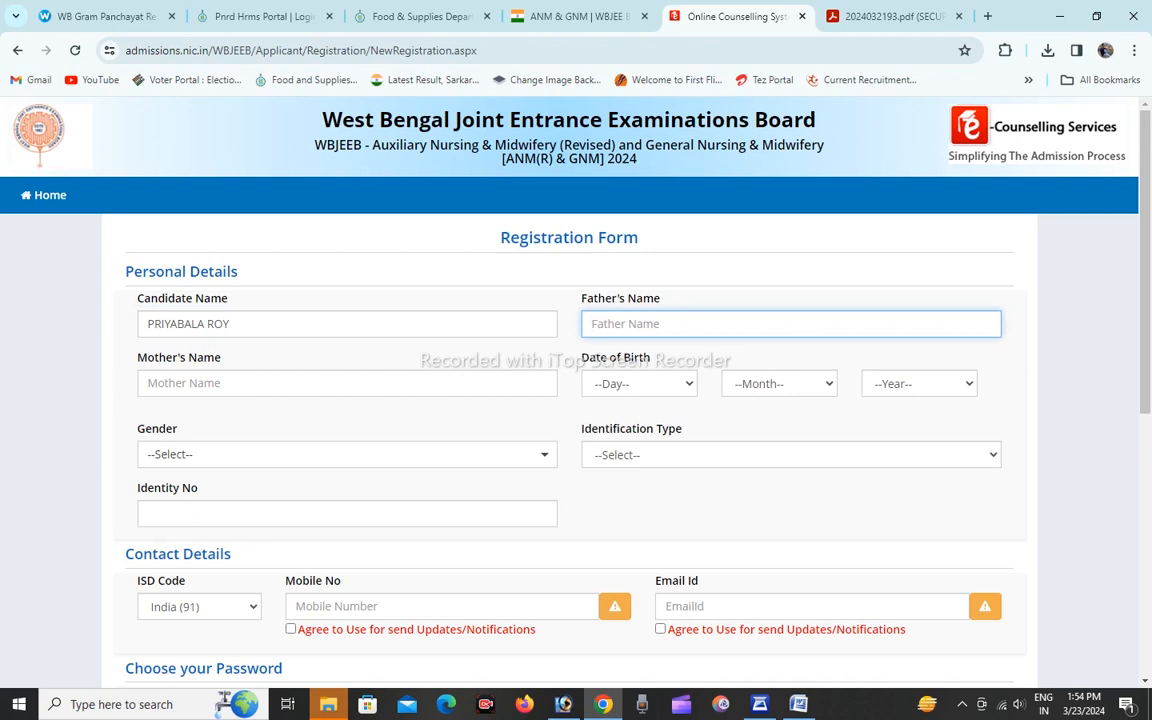
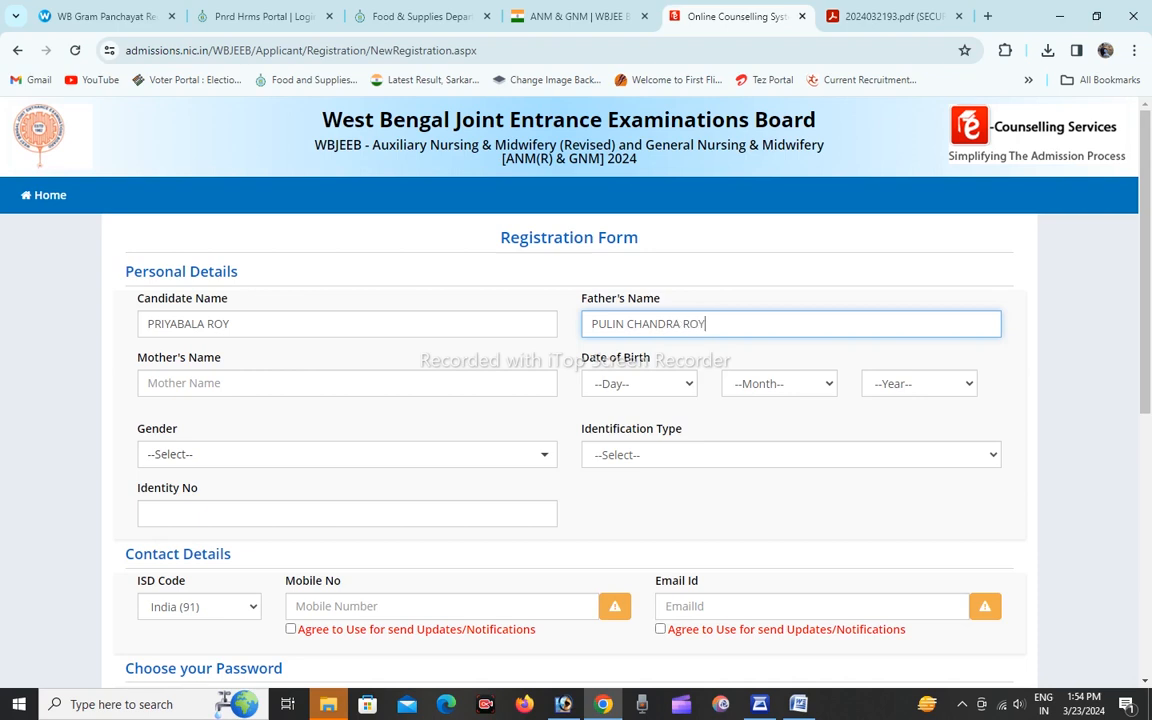
Enter the father's full name in the personal details of the registration form.
key("Tab")
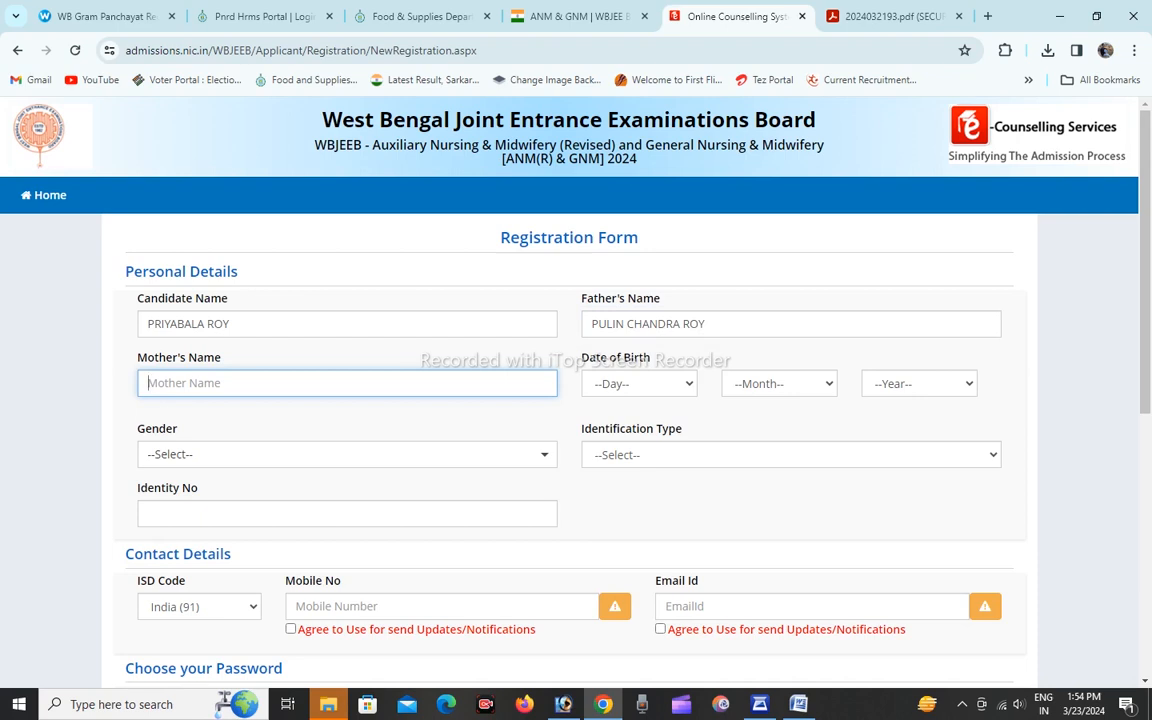
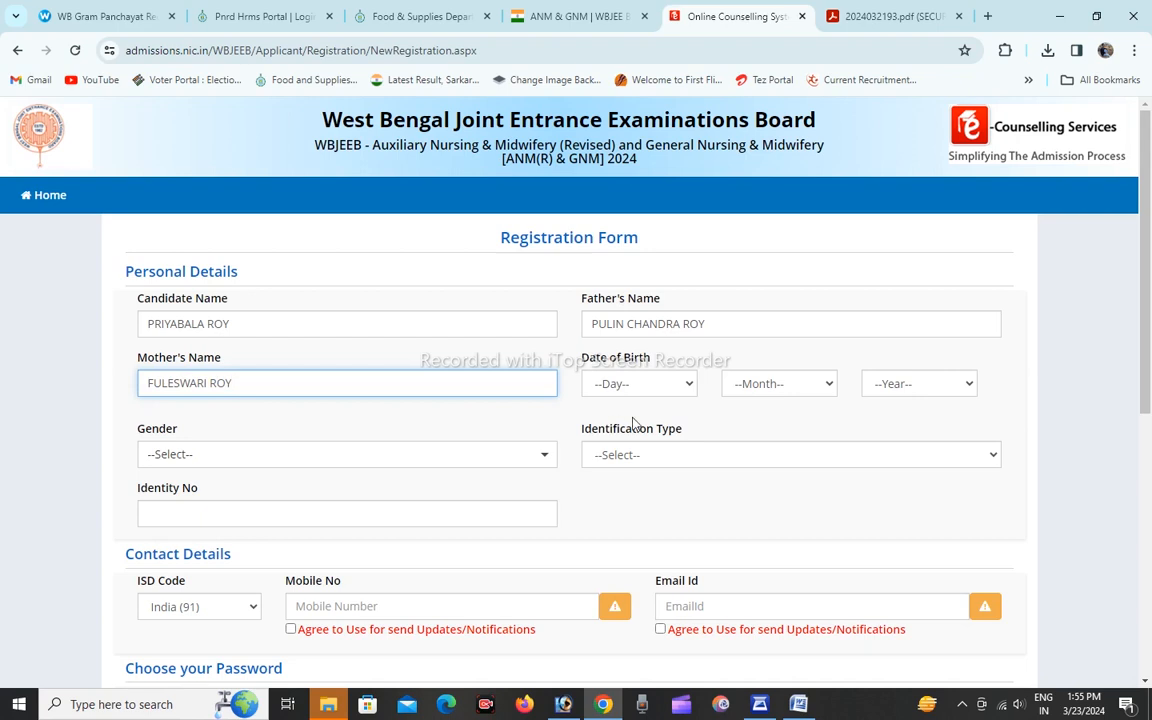
Set the candidate's day, month and year of birth in the registration form.
left_click(671, 391)
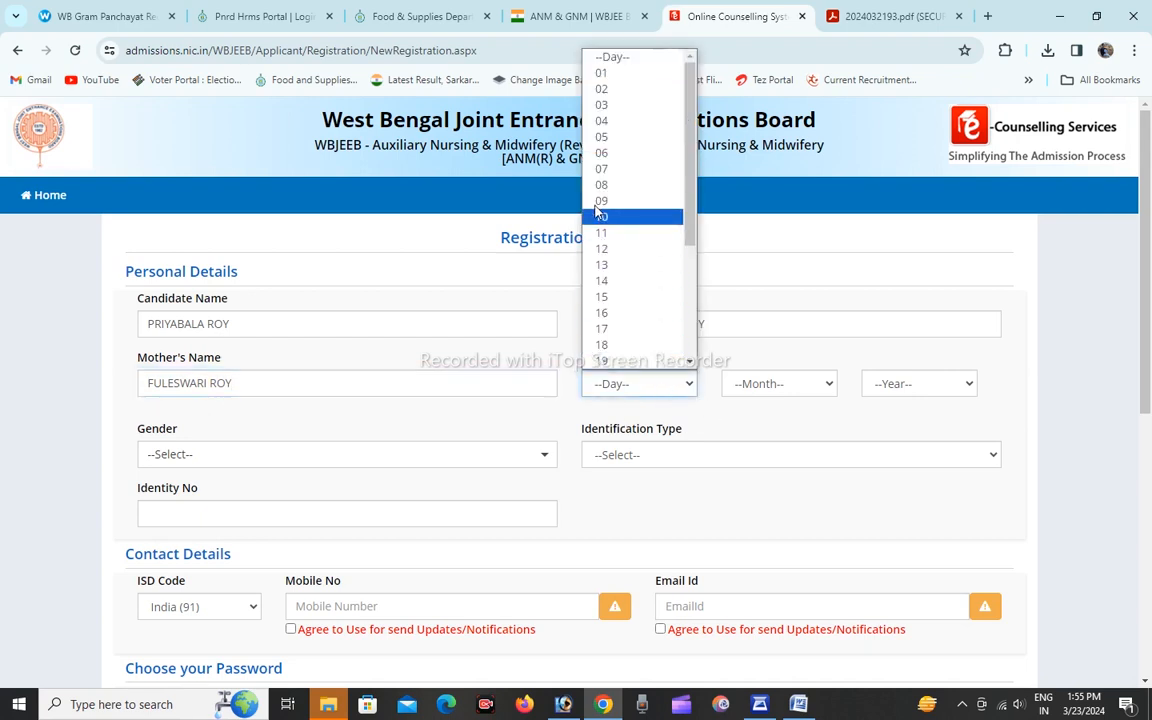
left_click(604, 216)
left_click(781, 384)
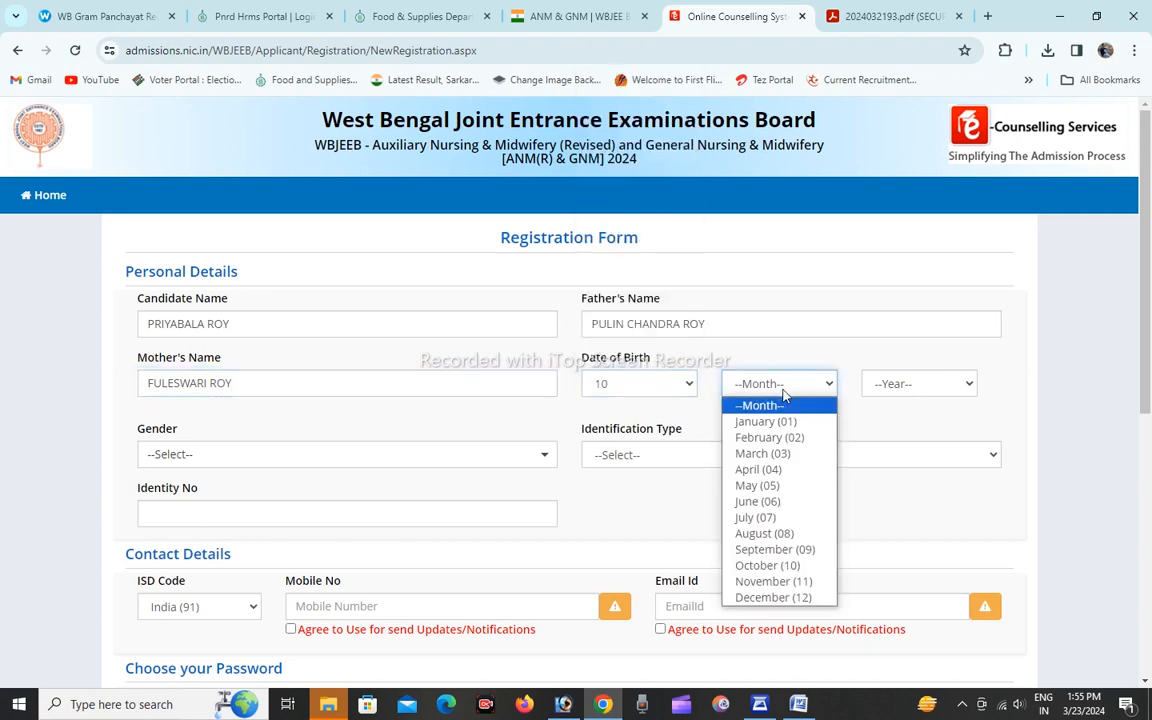
left_click(790, 451)
left_click(918, 383)
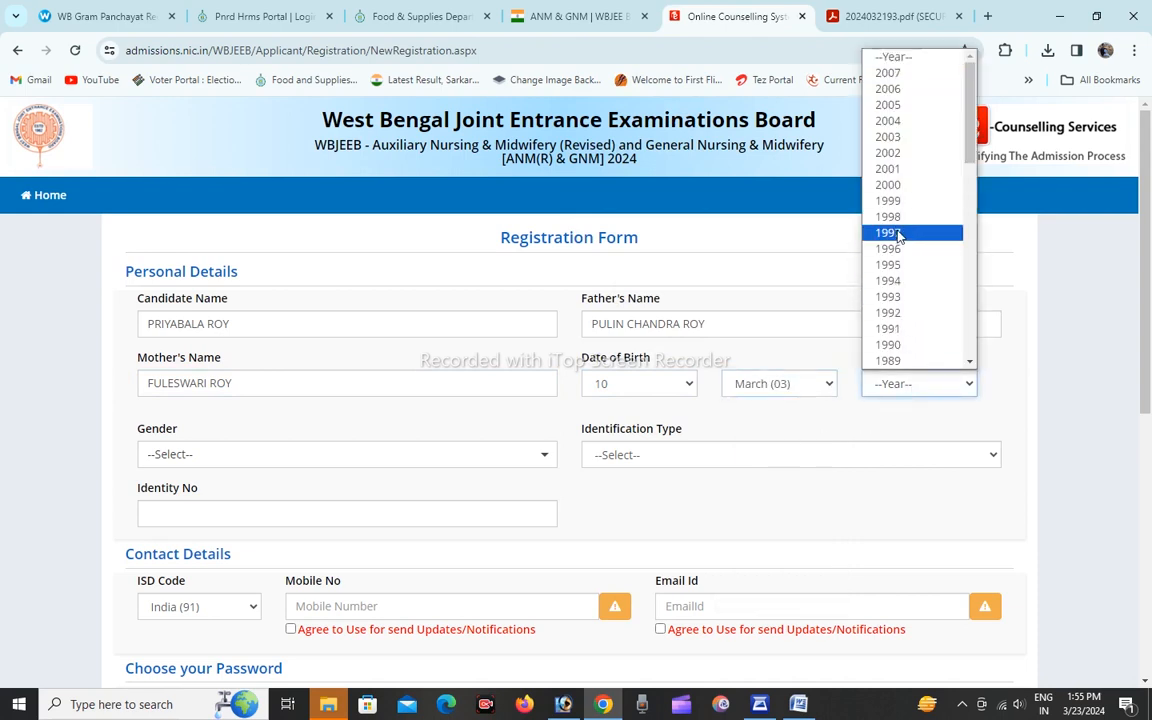
left_click(886, 312)
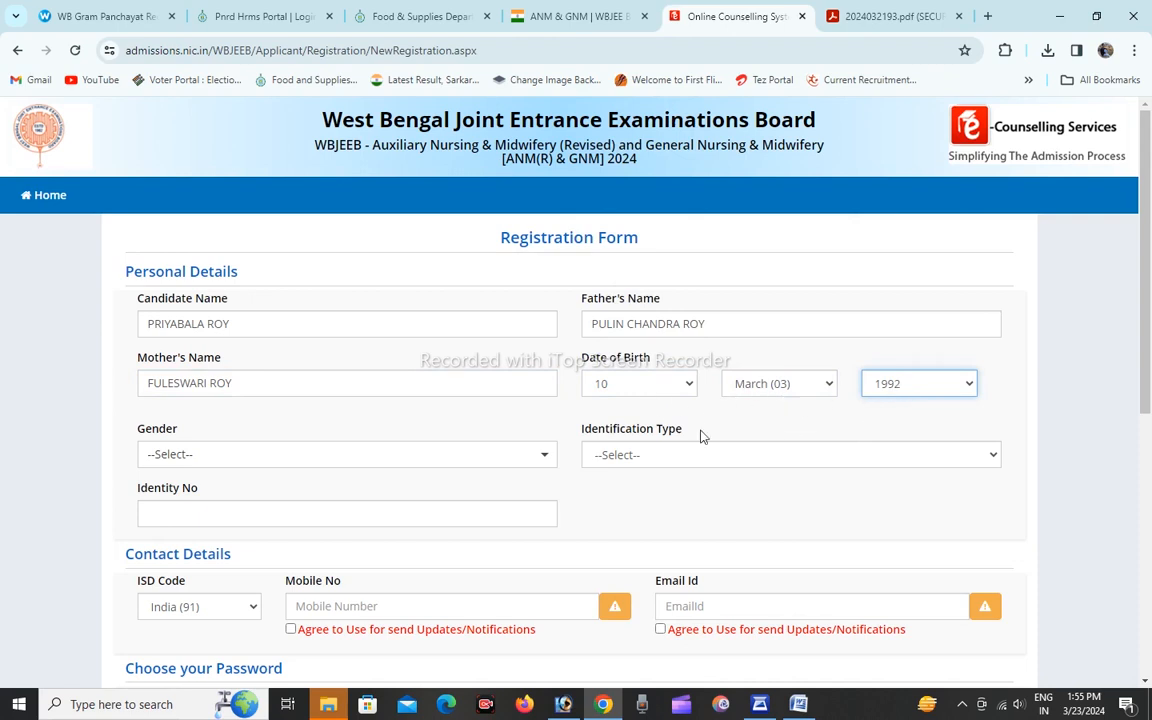
Set the gender to Female and the identification type to Class 10 Admit Card with Photograph.
scroll(493, 481, "down", 1)
left_click(267, 380)
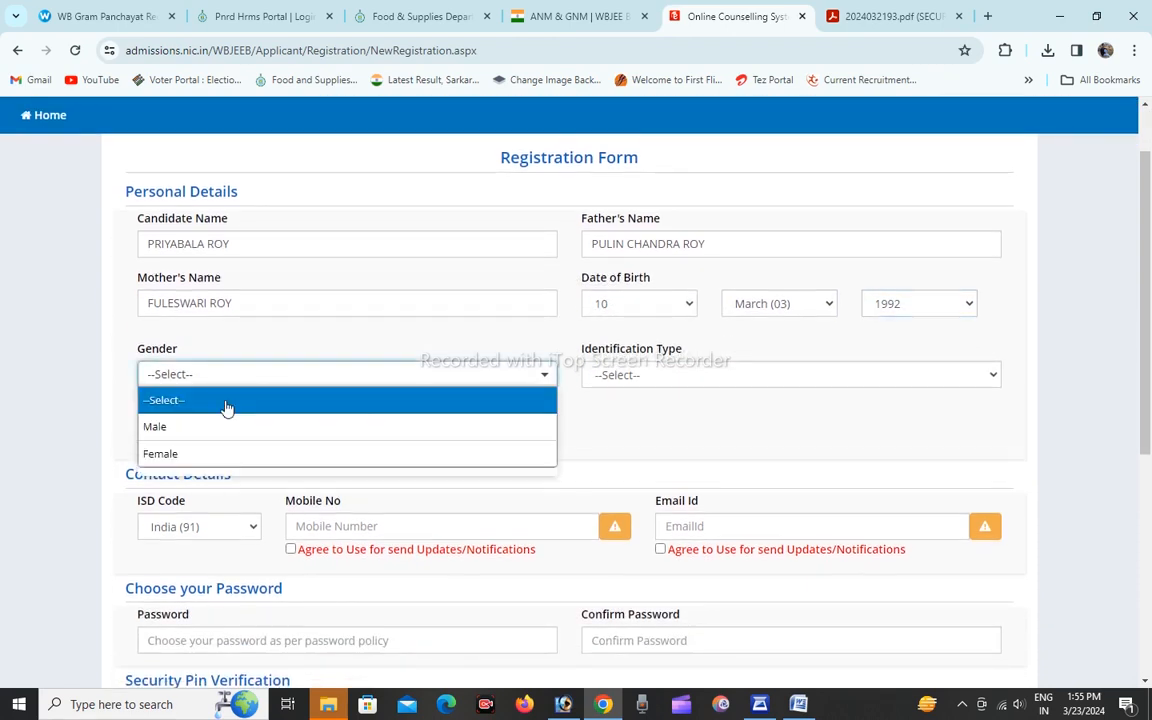
left_click(185, 451)
left_click(650, 377)
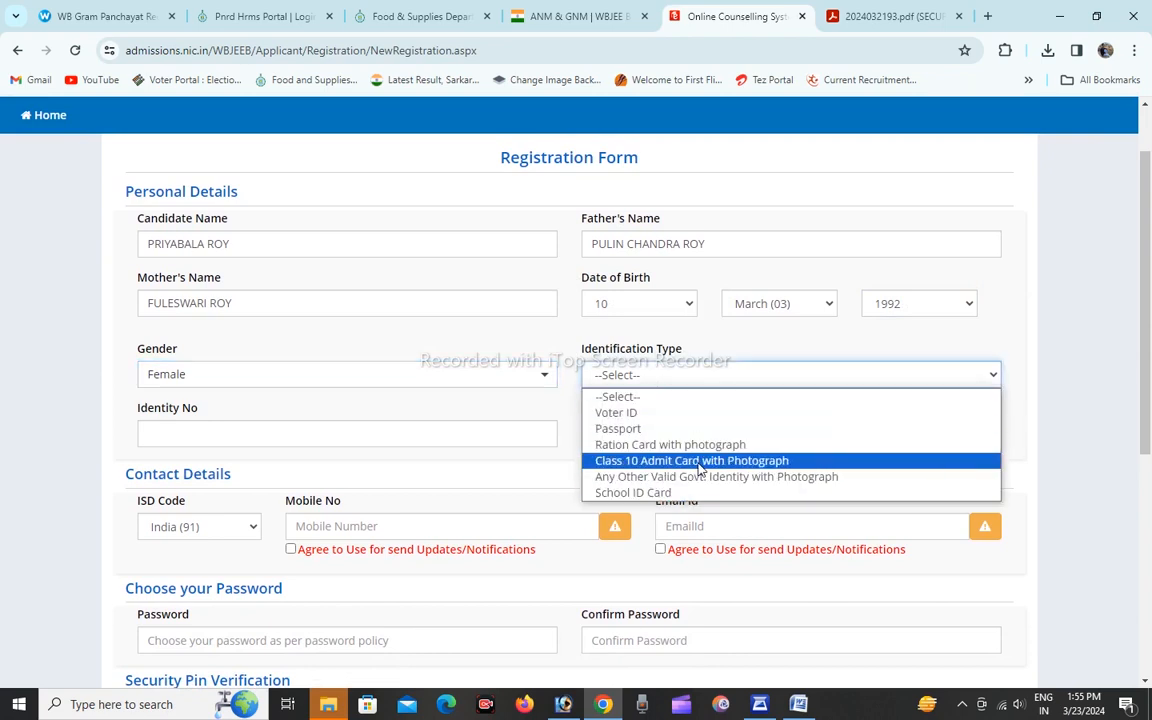
left_click(635, 461)
scroll(226, 482, "down", 2)
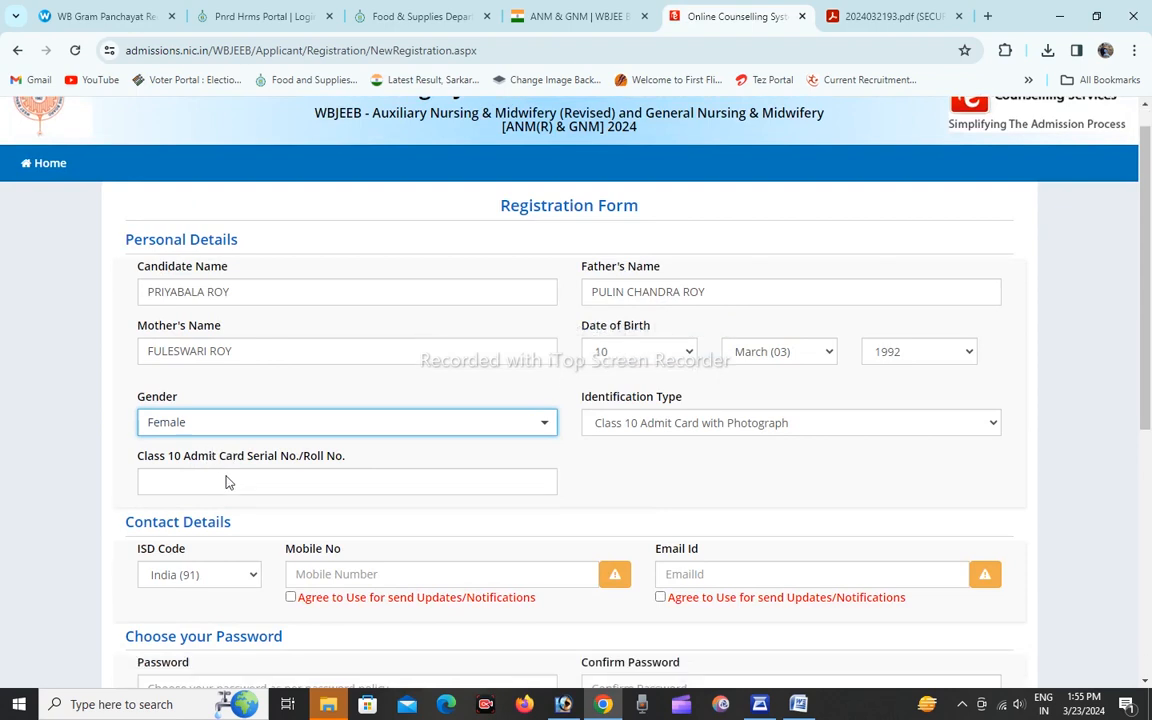
Fill in the Class 10 admit card number and the mobile number, and agree to receive updates on that mobile number.
left_click(234, 352)
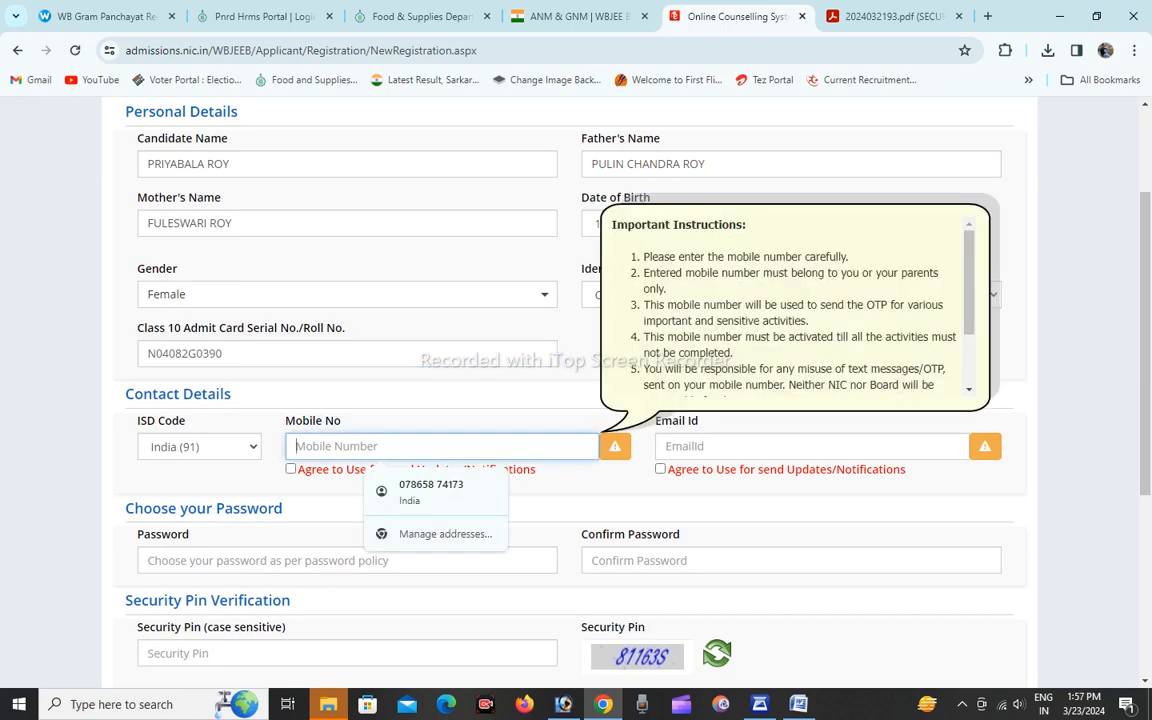
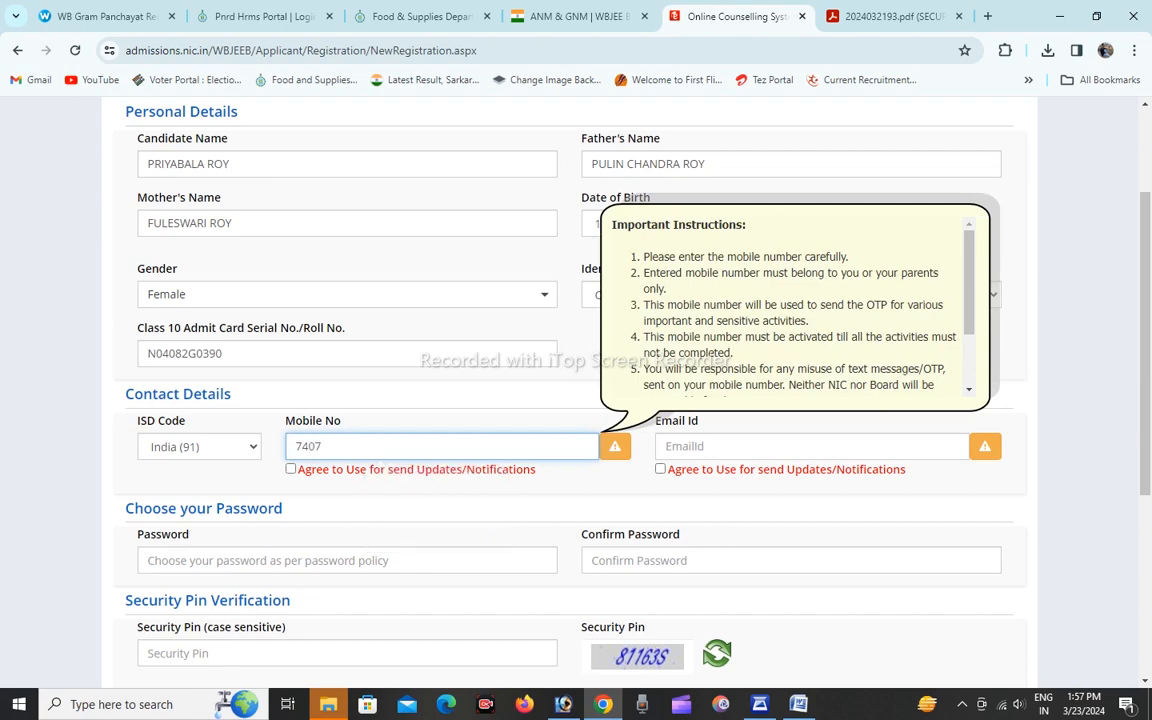
left_click(291, 470)
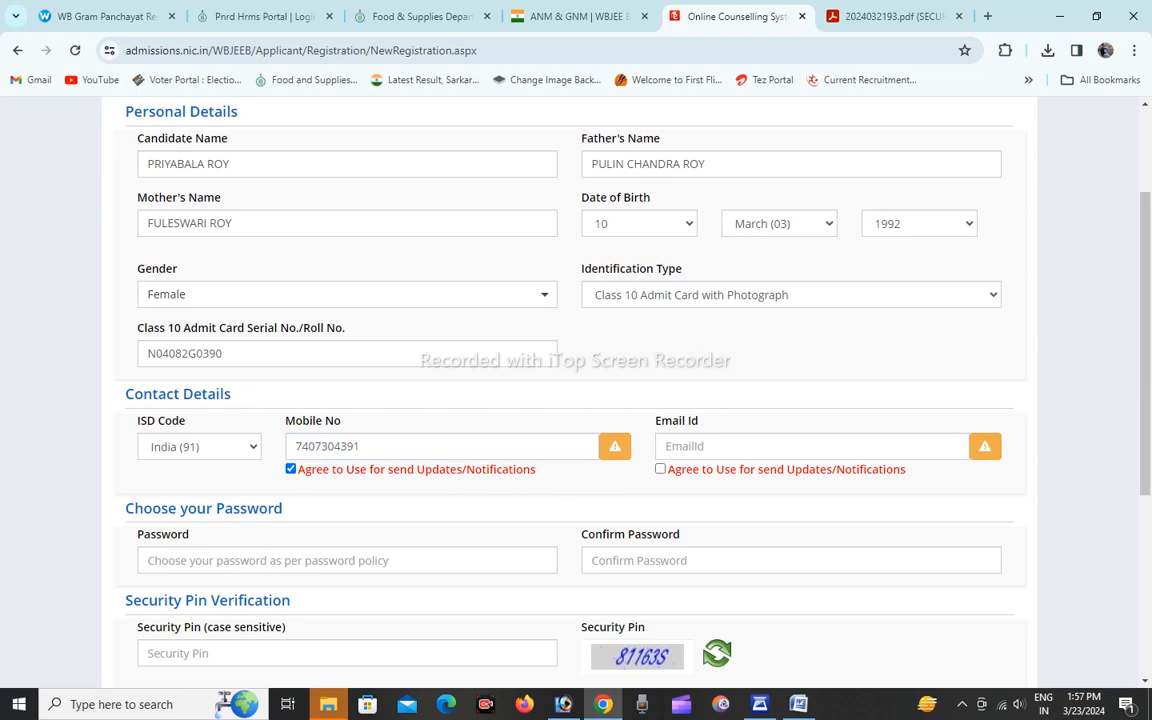
left_click(728, 447)
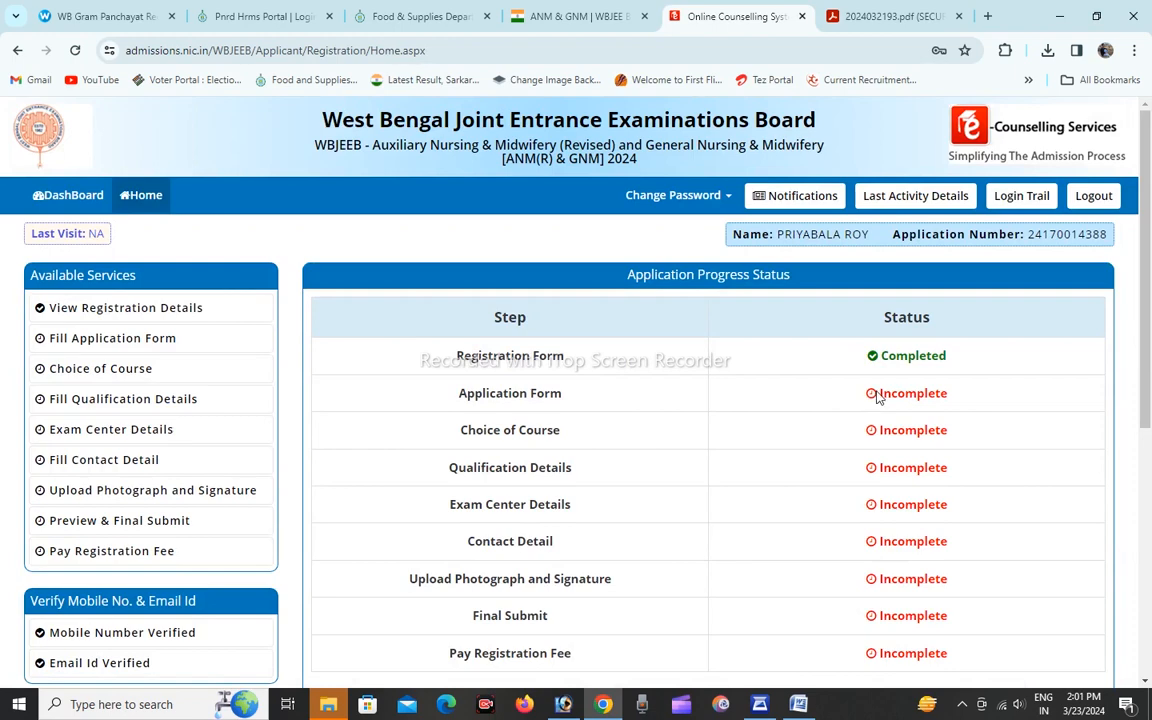
Check the application progress status of the registered candidate and open the application form for filling.
scroll(877, 400, "down", 3)
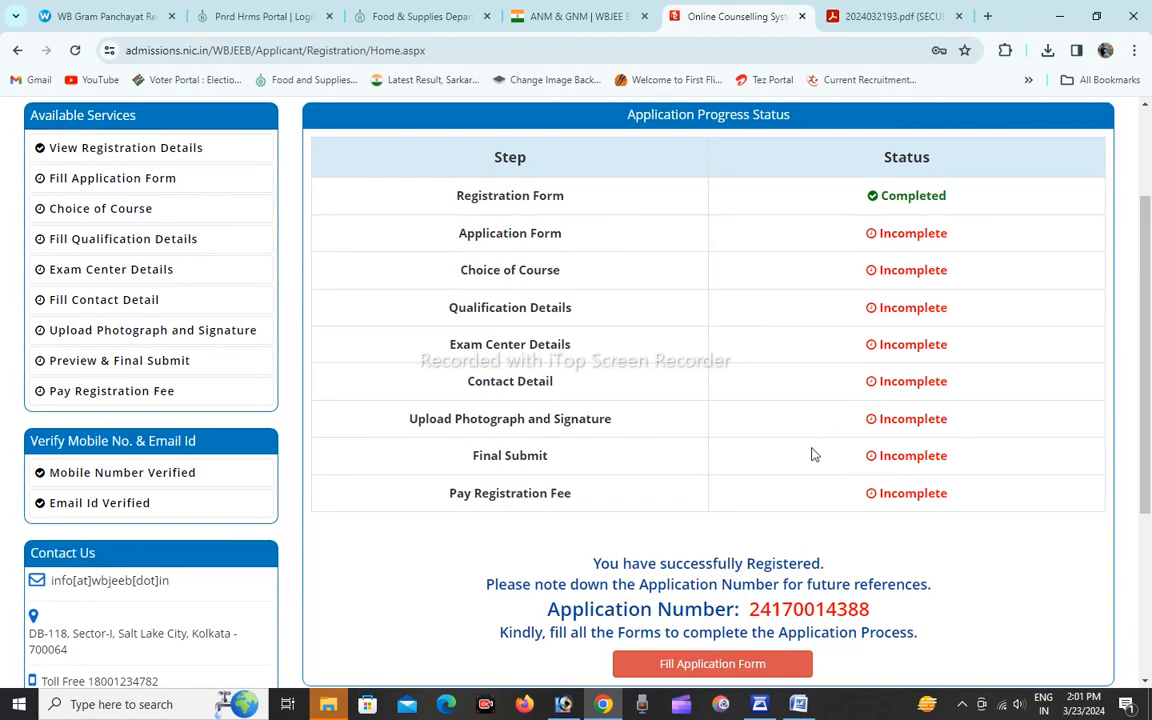
scroll(812, 455, "down", 1)
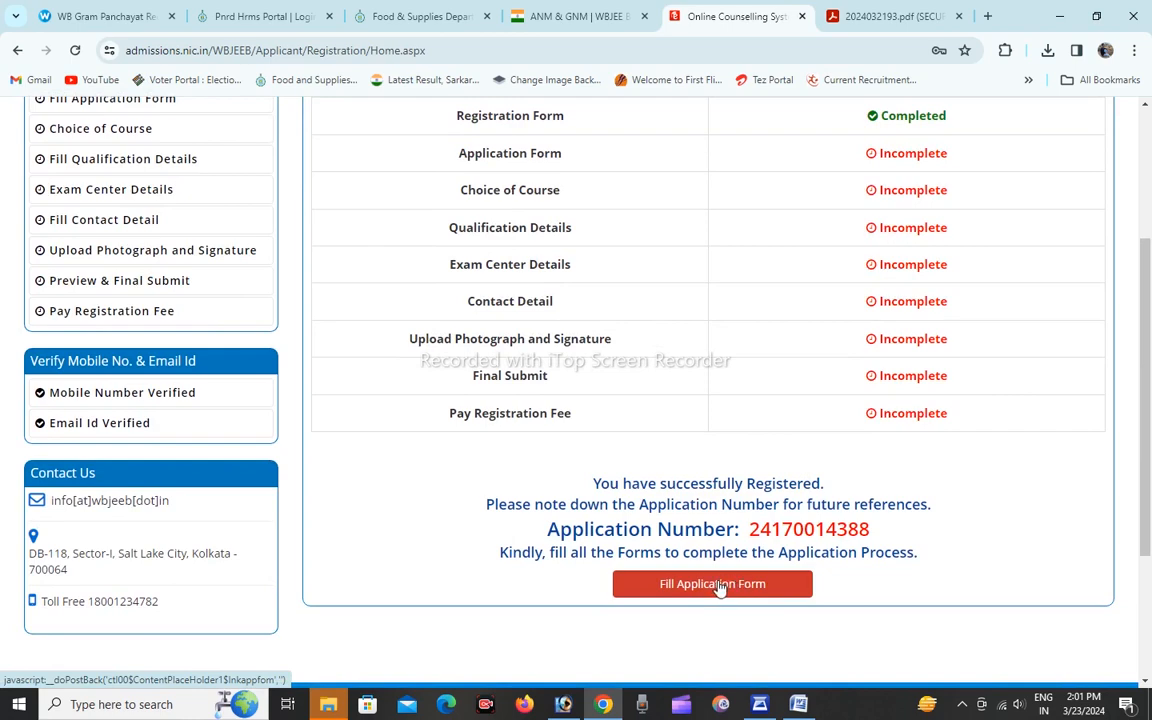
scroll(718, 588, "up", 3)
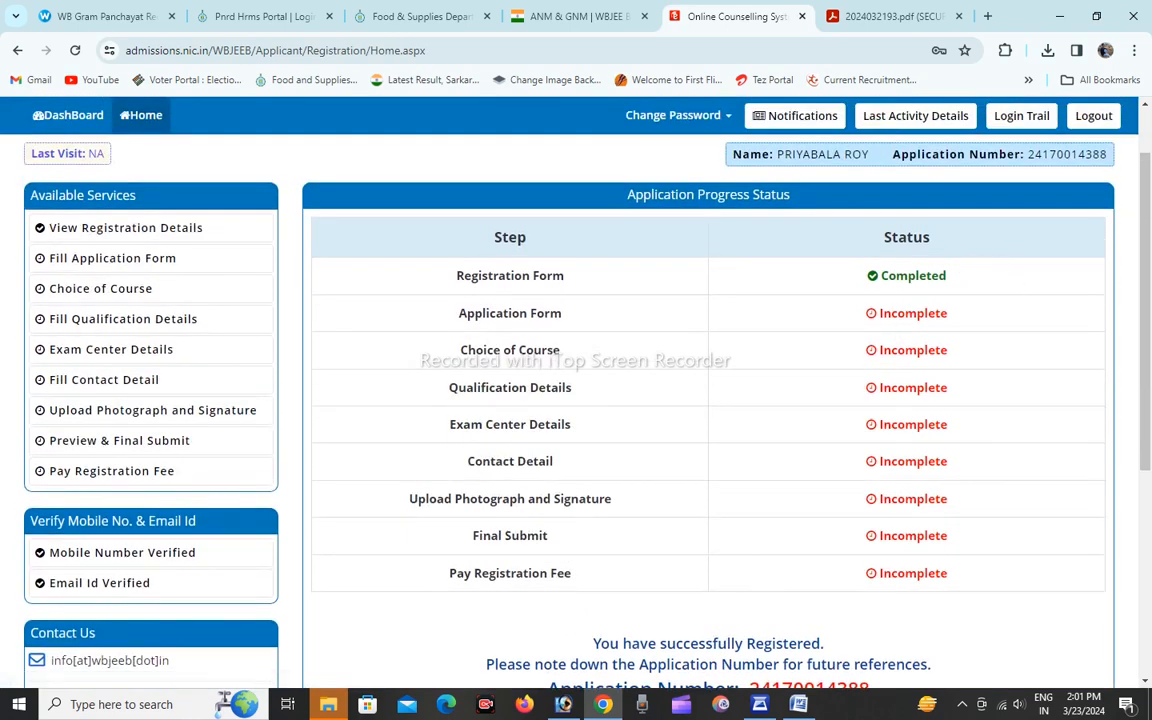
scroll(757, 402, "down", 3)
left_click(715, 504)
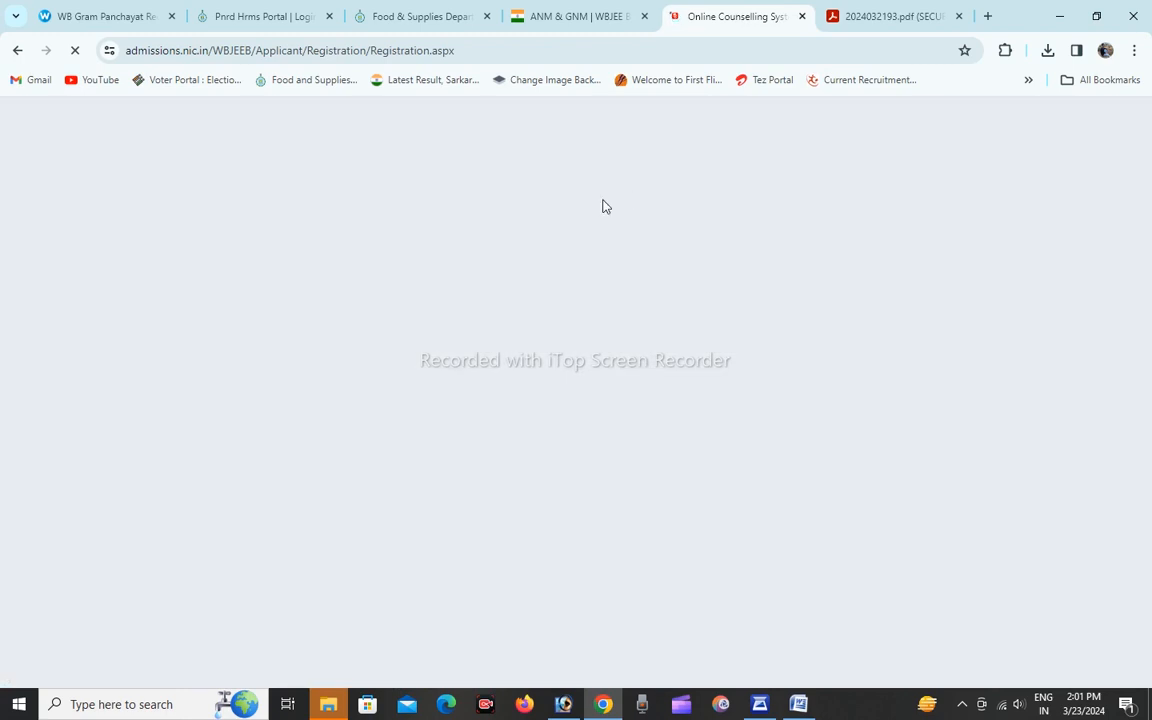
Set the state of domicile to West Bengal, the religion to HINDUISM and the category to Schedule Caste (SC).
scroll(674, 417, "down", 2)
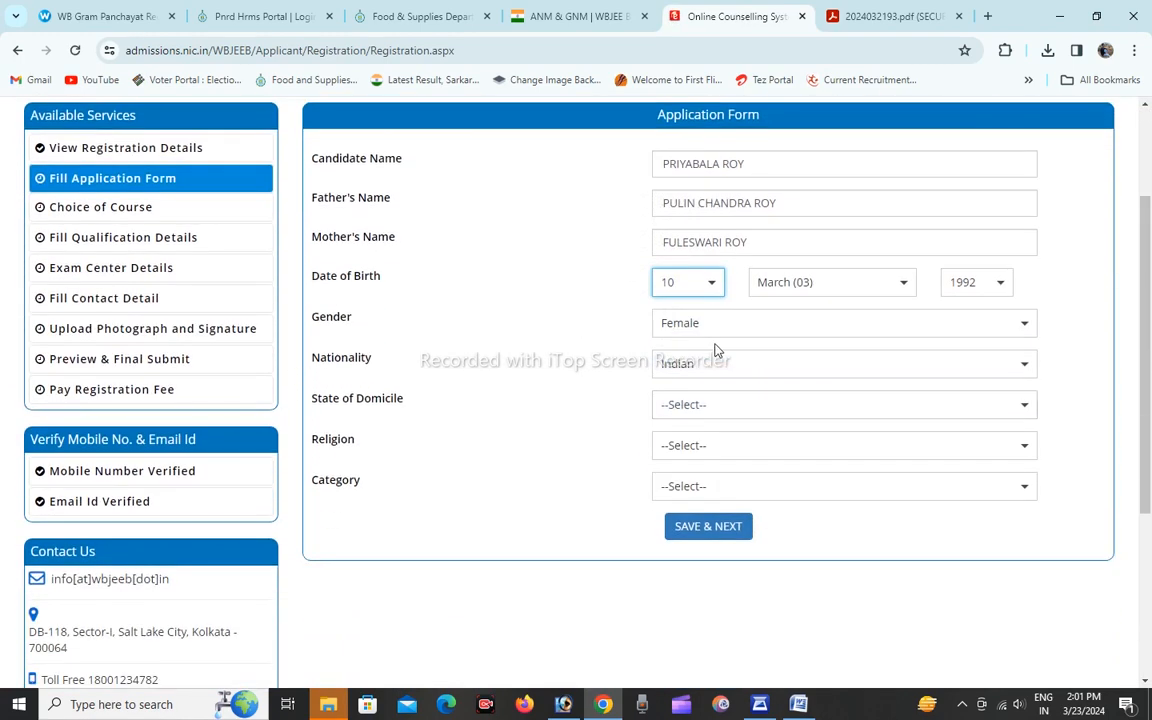
left_click(699, 410)
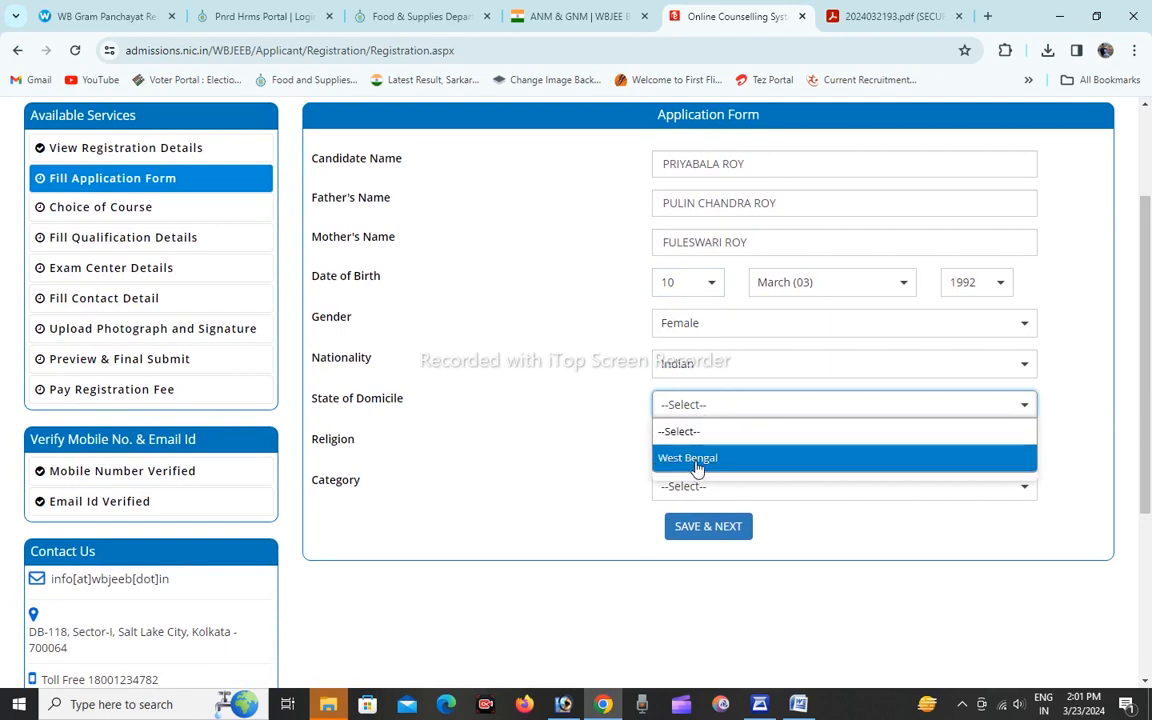
left_click(697, 460)
left_click(716, 451)
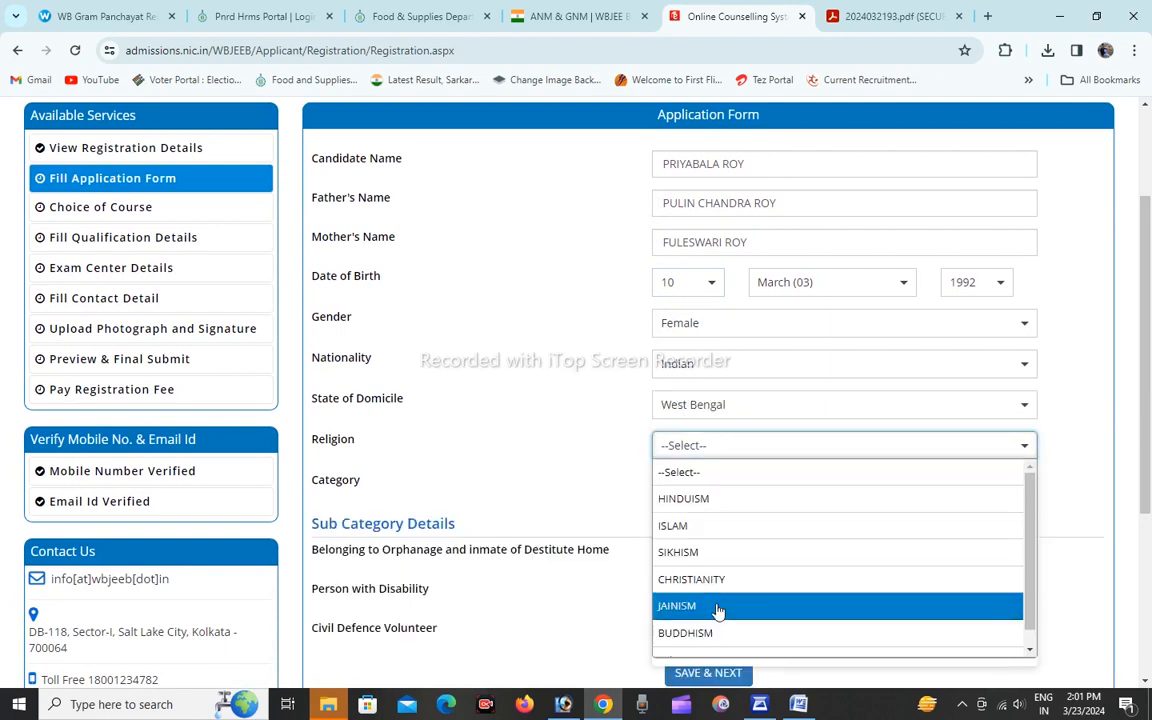
left_click(690, 500)
scroll(690, 476, "down", 1)
left_click(725, 412)
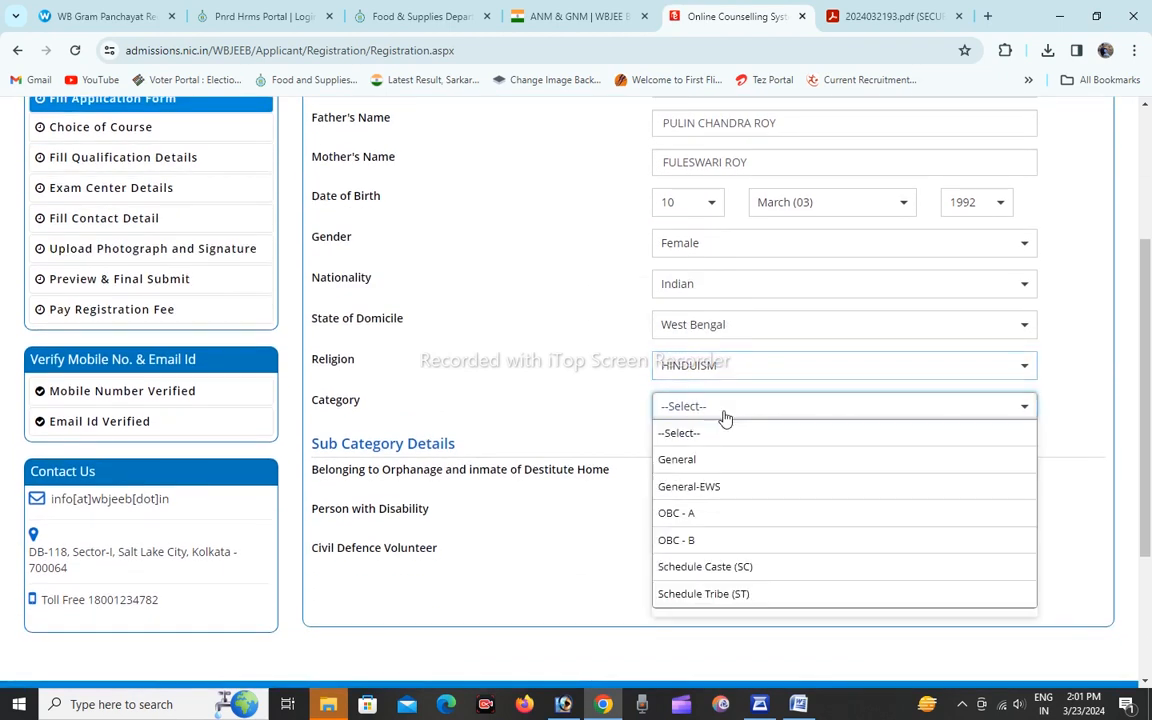
left_click(706, 566)
Answer No for orphanage or destitute home, person with disability and civil defence volunteer, and save the application form.
scroll(700, 508, "down", 1)
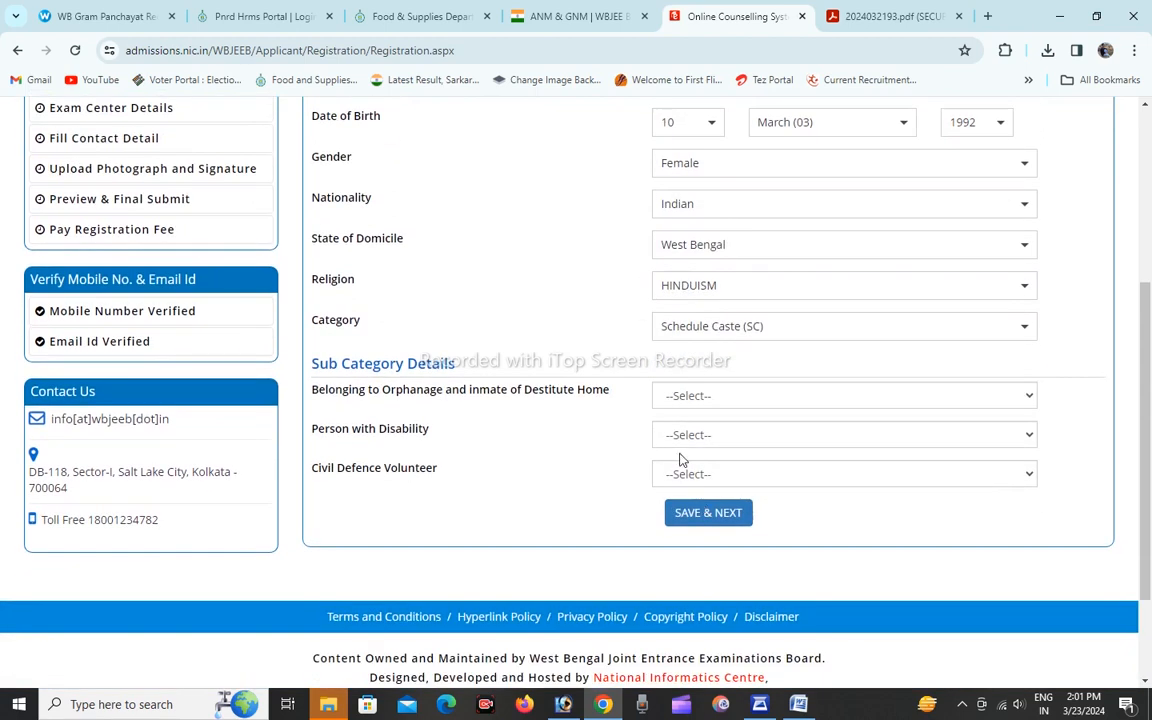
left_click(704, 398)
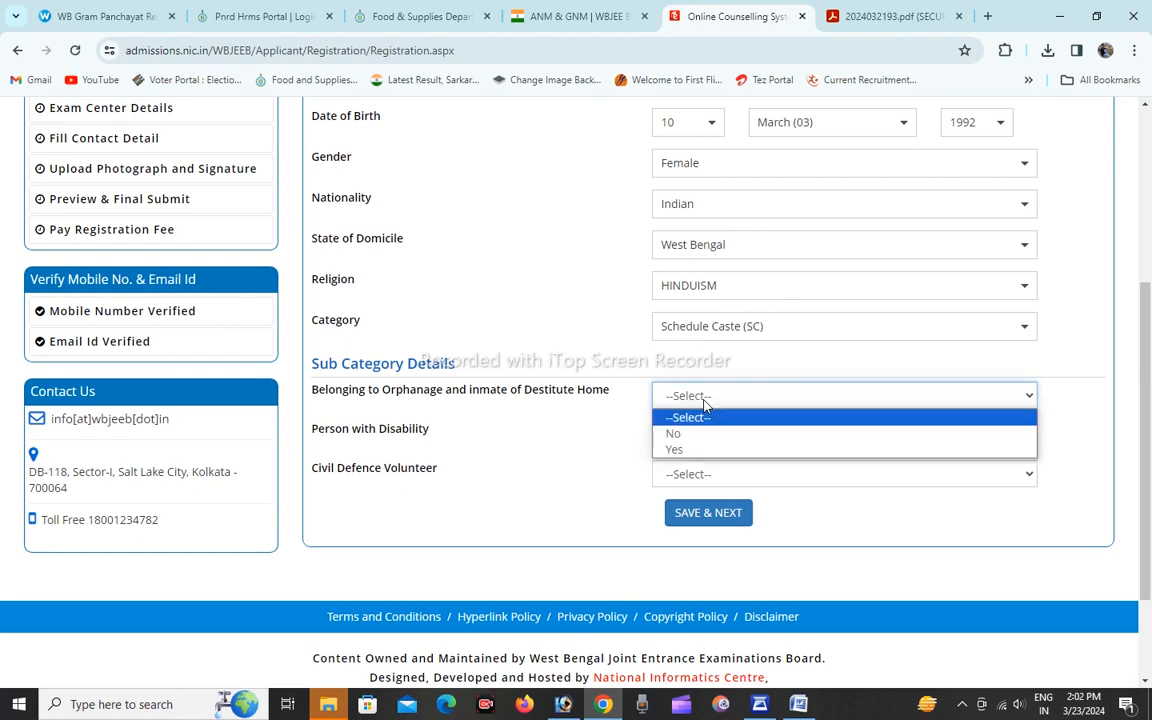
left_click(706, 401)
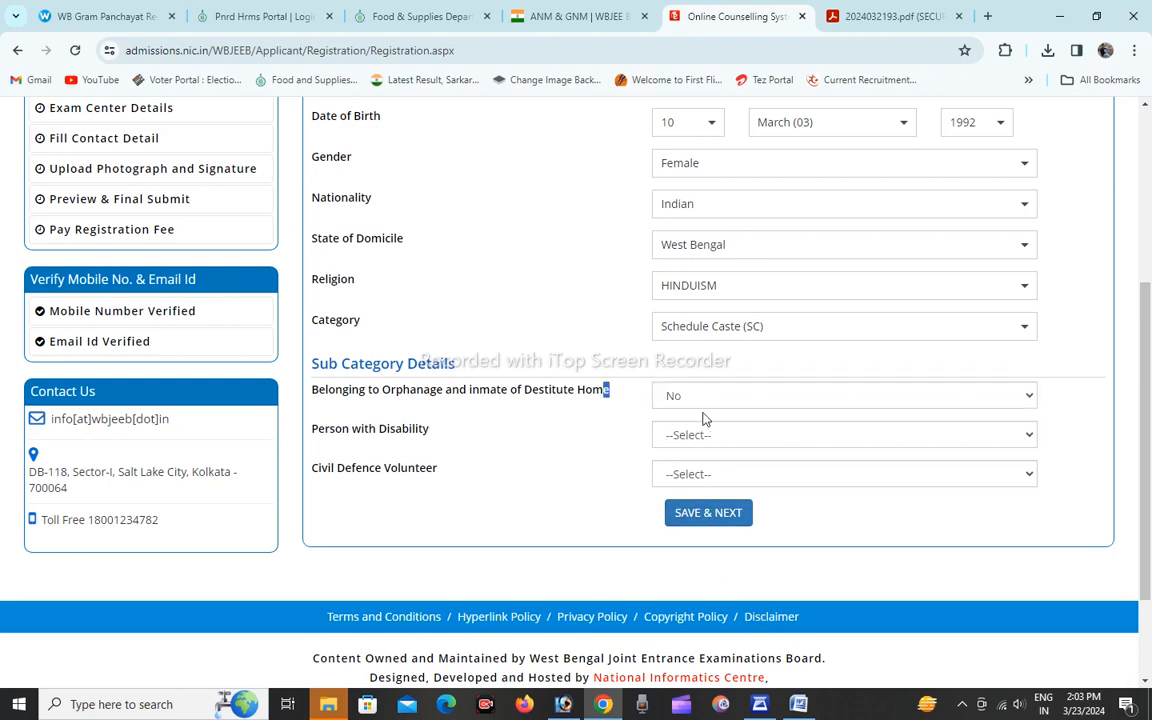
left_click(676, 400)
left_click(698, 433)
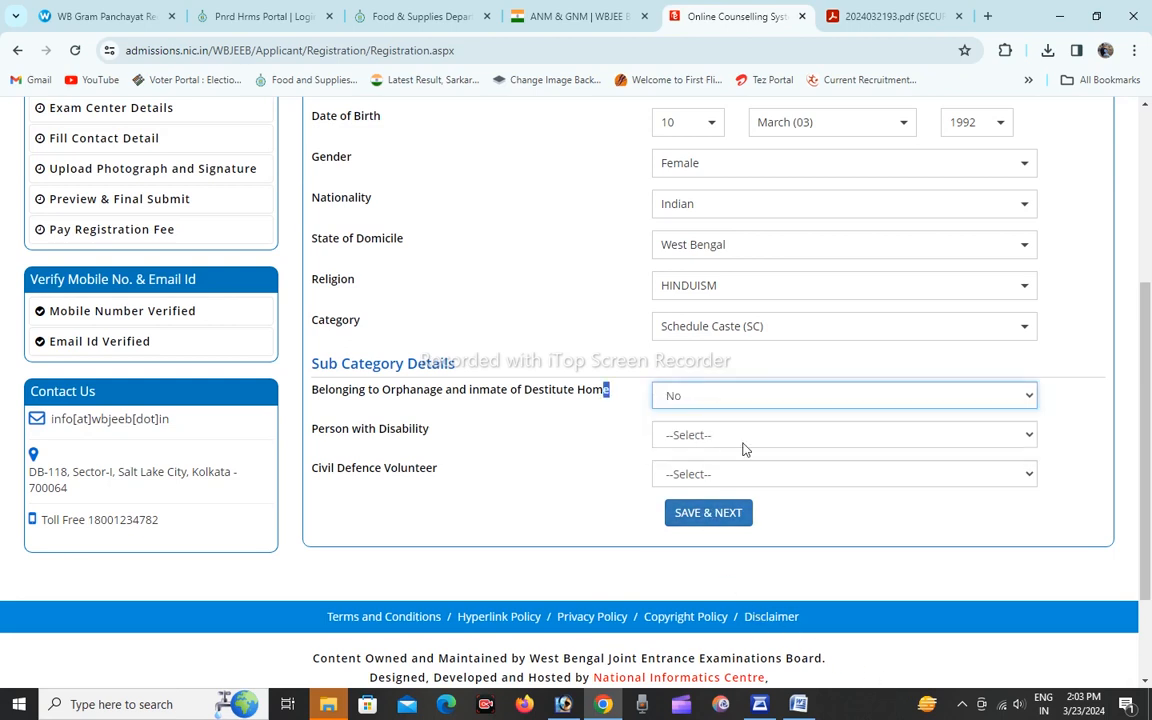
left_click(707, 436)
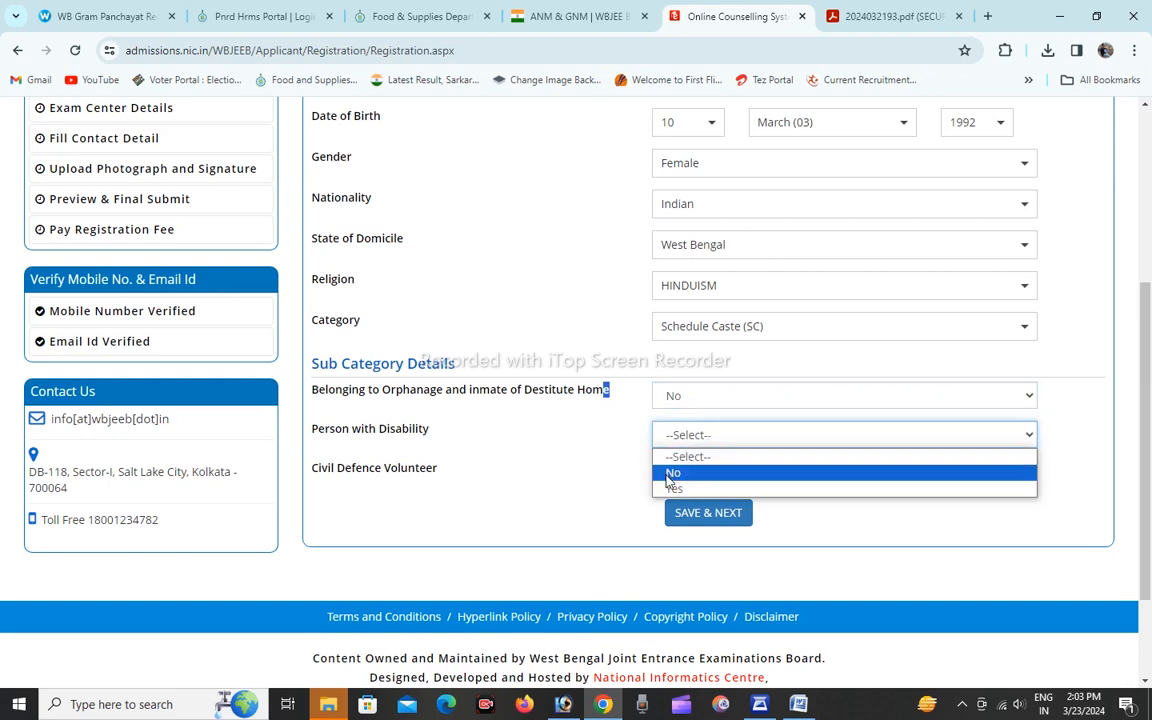
left_click(681, 476)
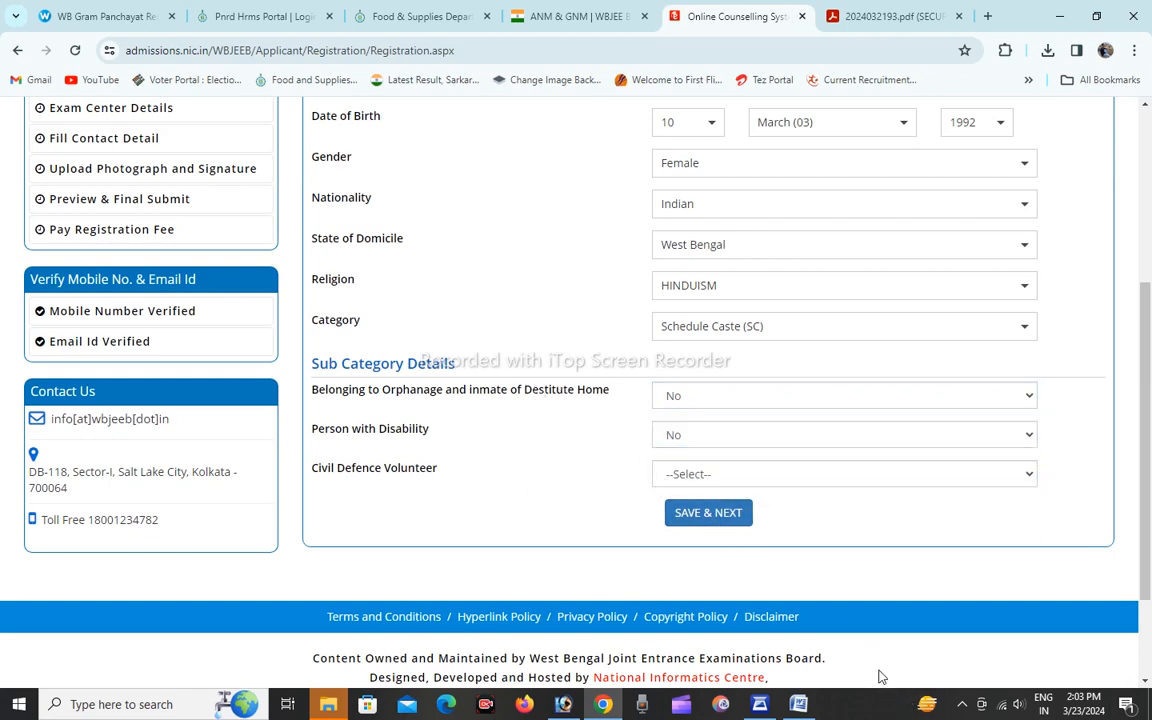
left_click(731, 476)
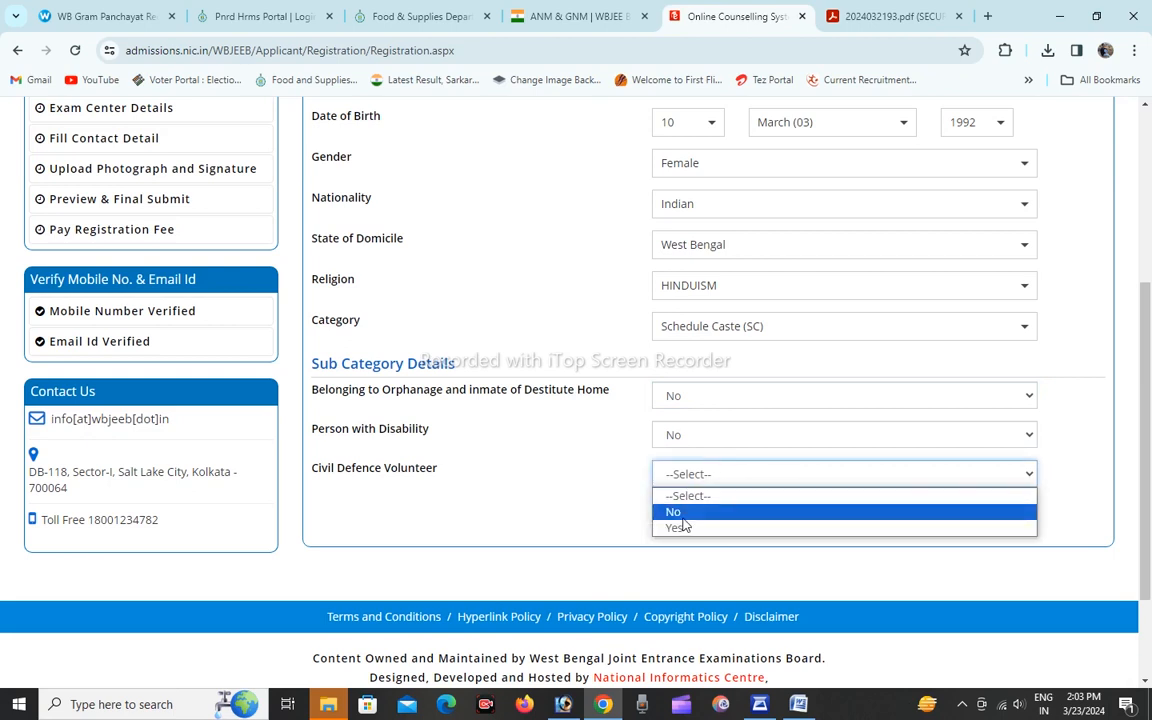
left_click(680, 513)
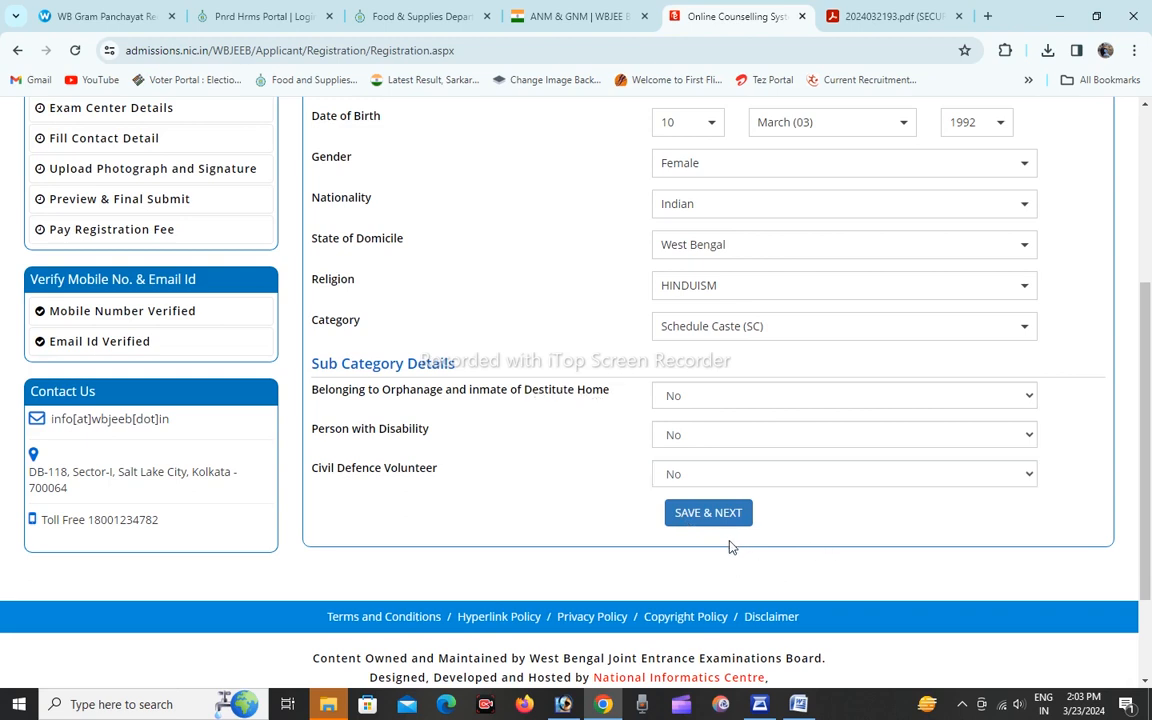
left_click(703, 516)
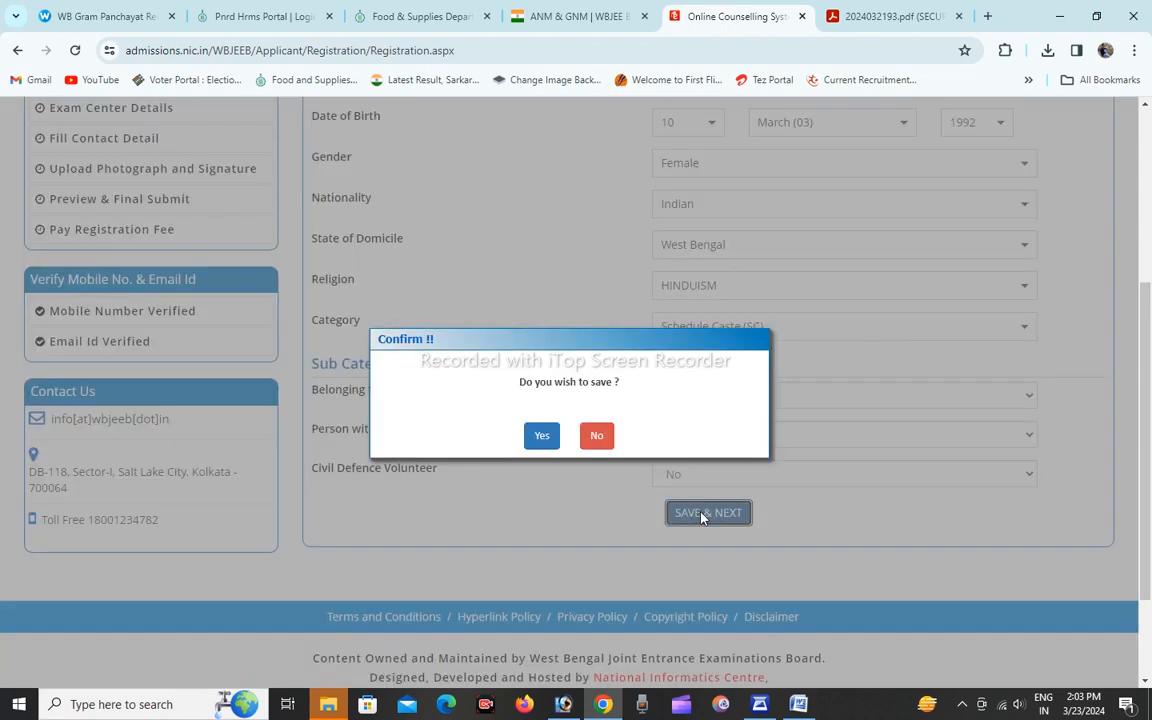
left_click(541, 437)
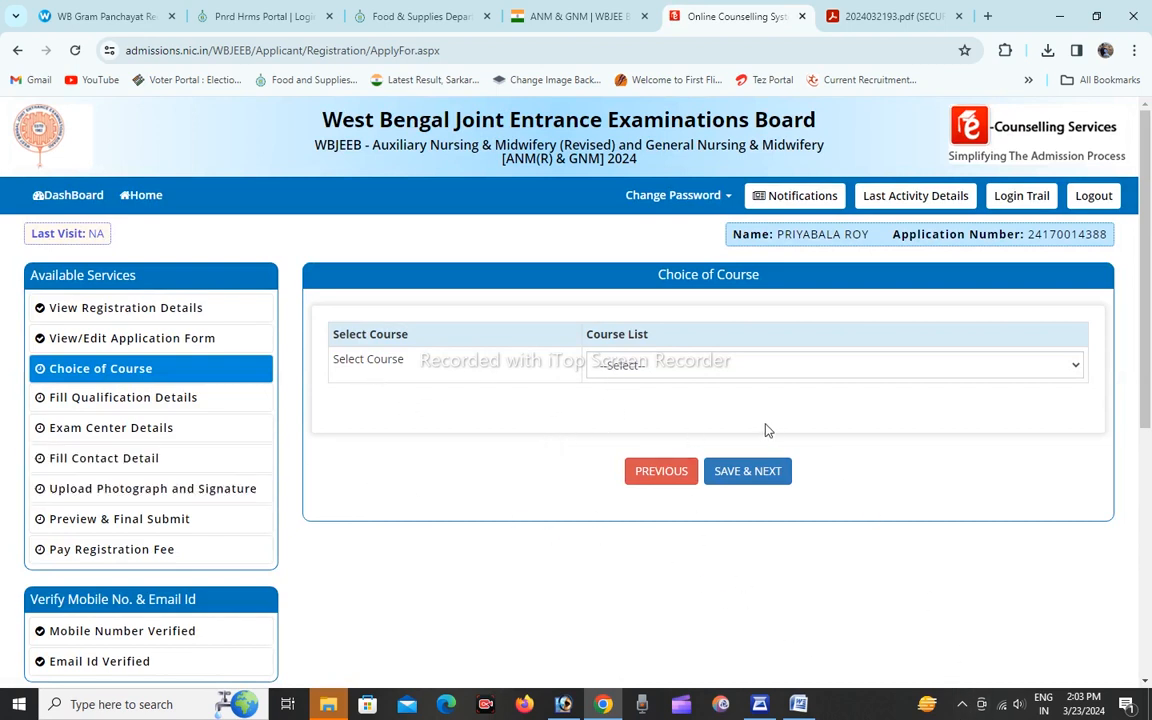
Choose Both ANM(R) and GNM as the course and submit the choice.
left_click(715, 370)
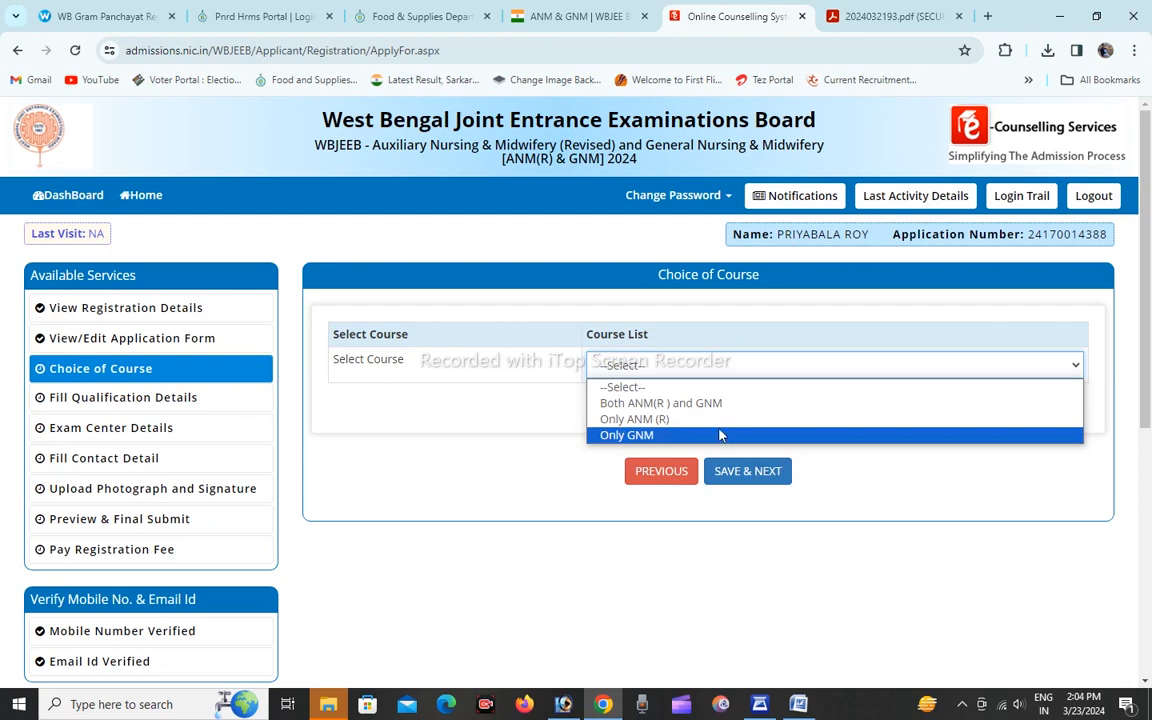
left_click(717, 403)
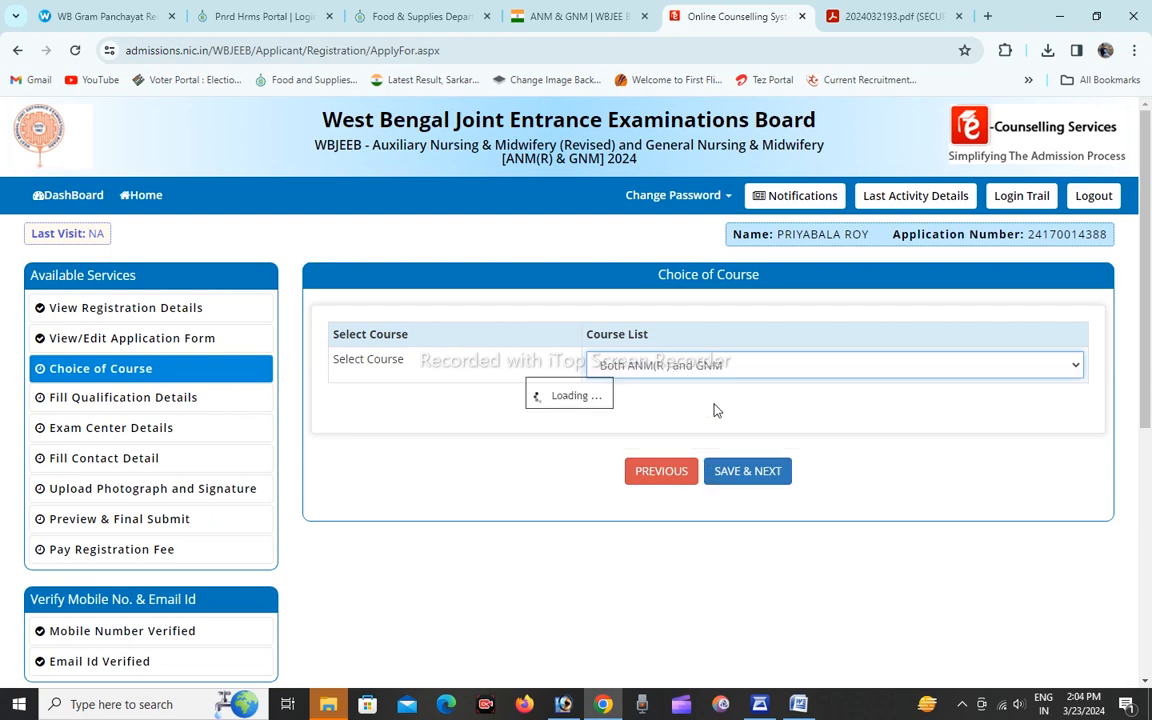
left_click(755, 480)
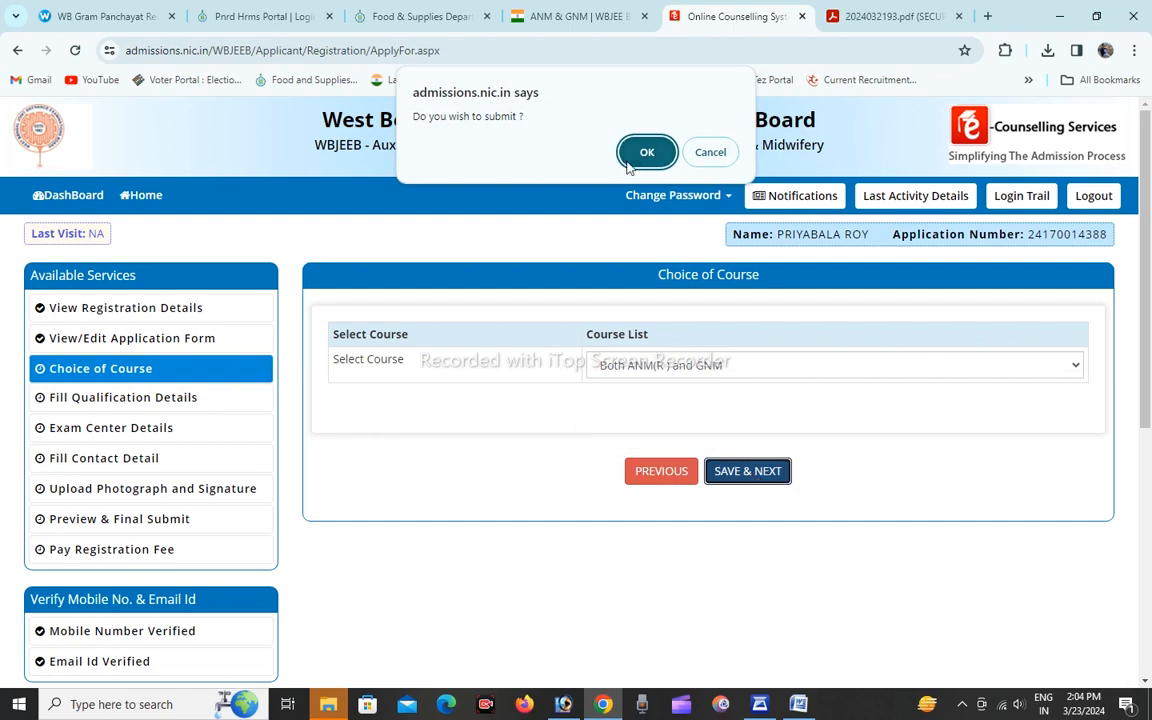
left_click(646, 153)
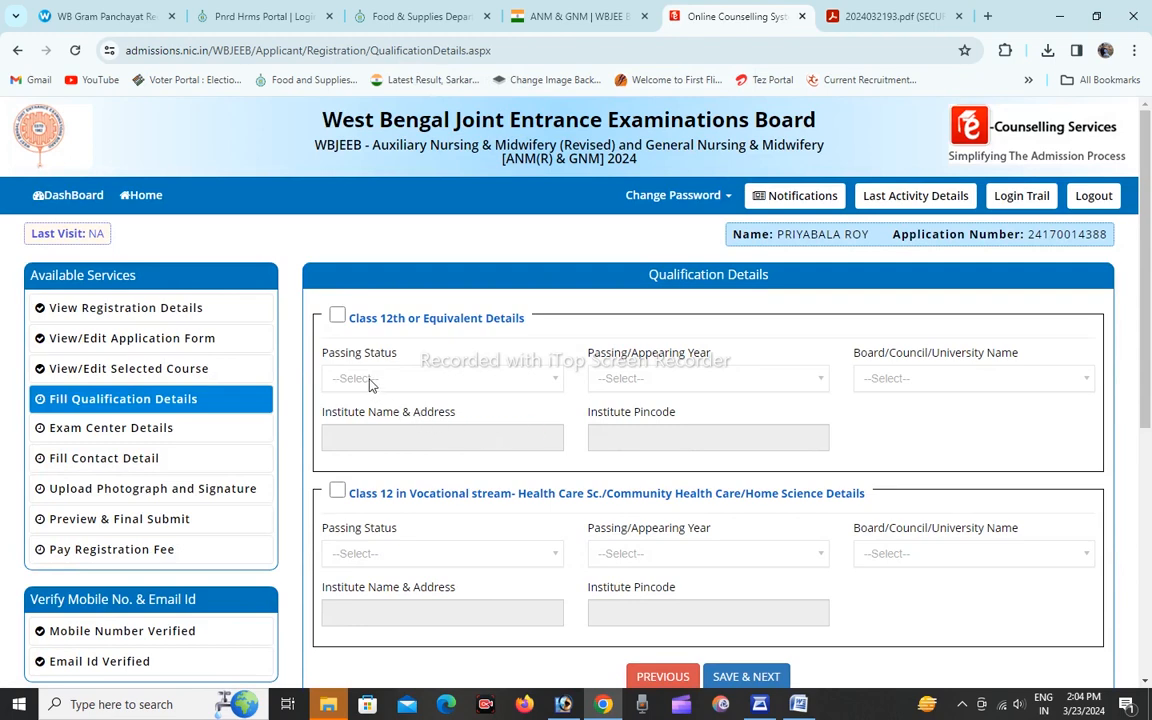
Enable the Class 12th or Equivalent details and set the passing status to Passed and the passing year to 2013.
left_click(338, 318)
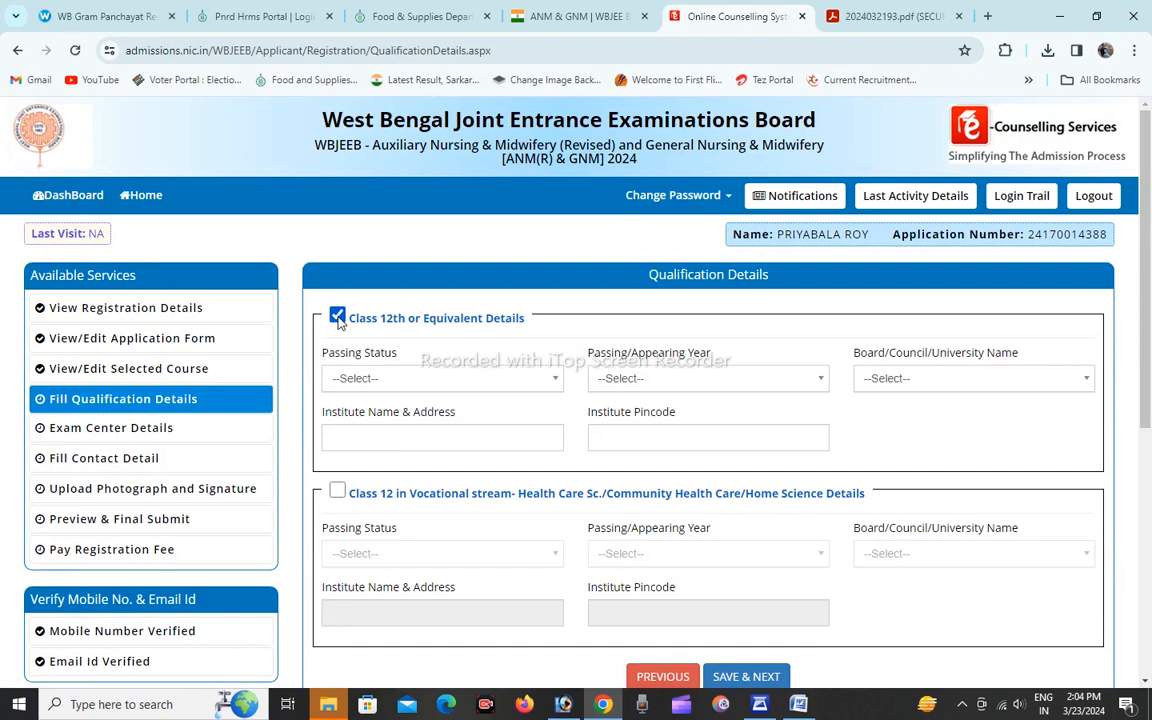
left_click(385, 382)
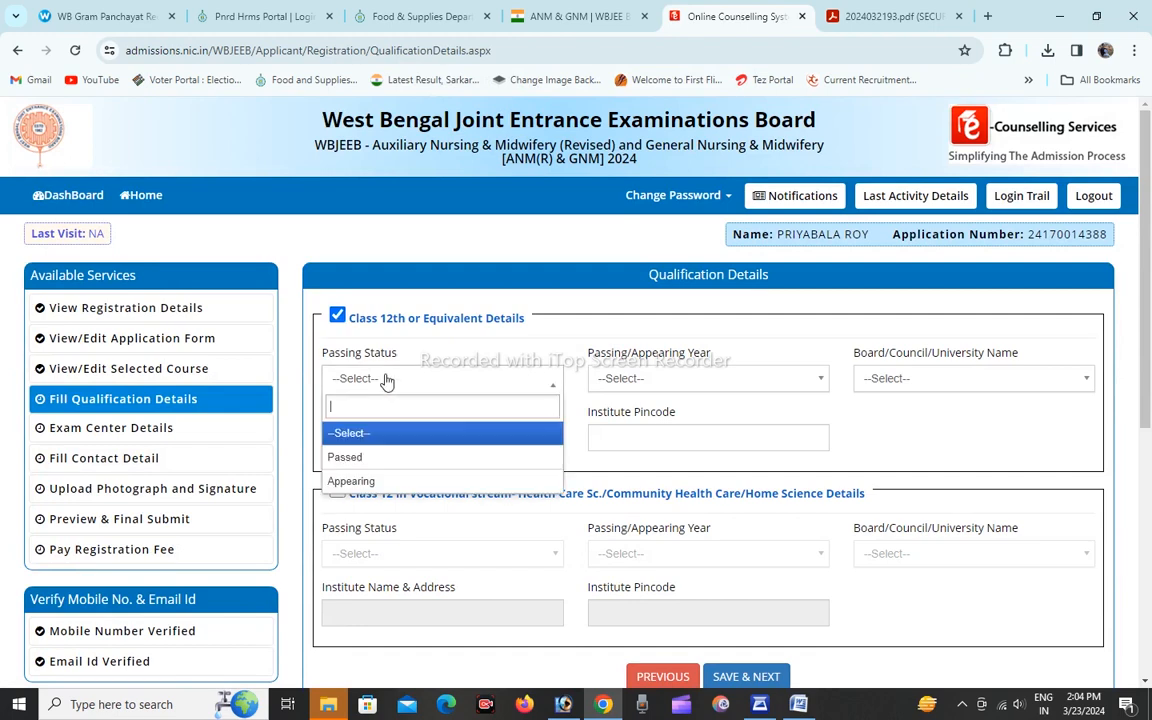
left_click(365, 458)
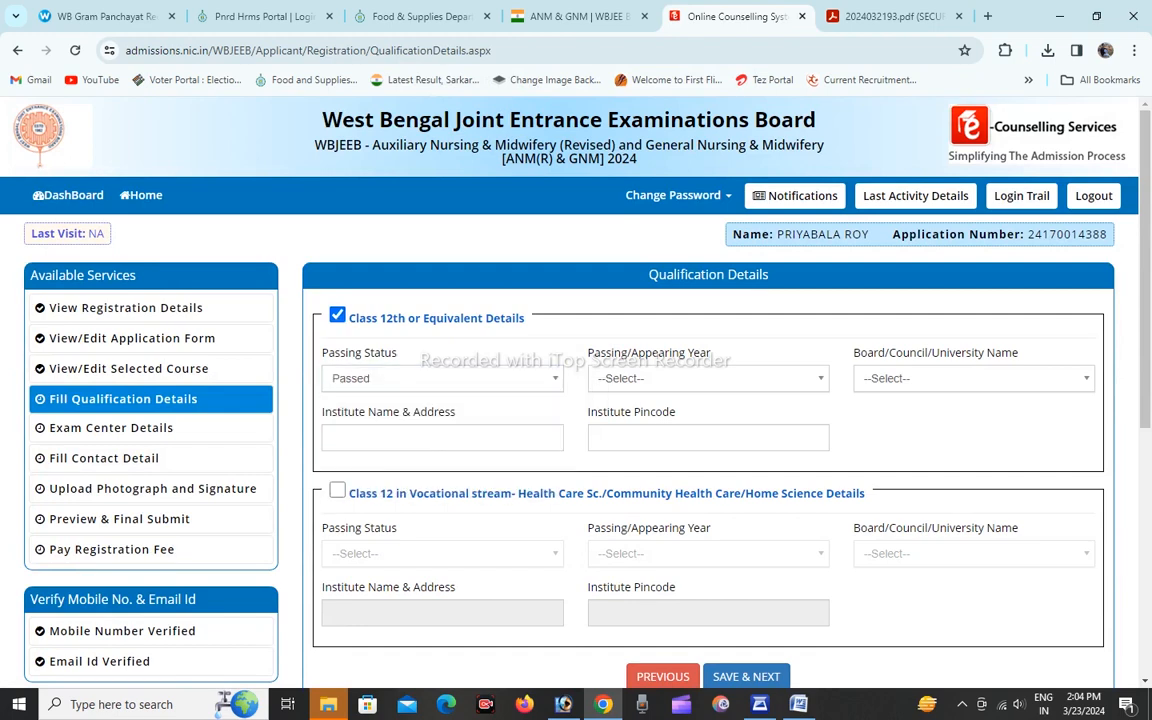
left_click(688, 381)
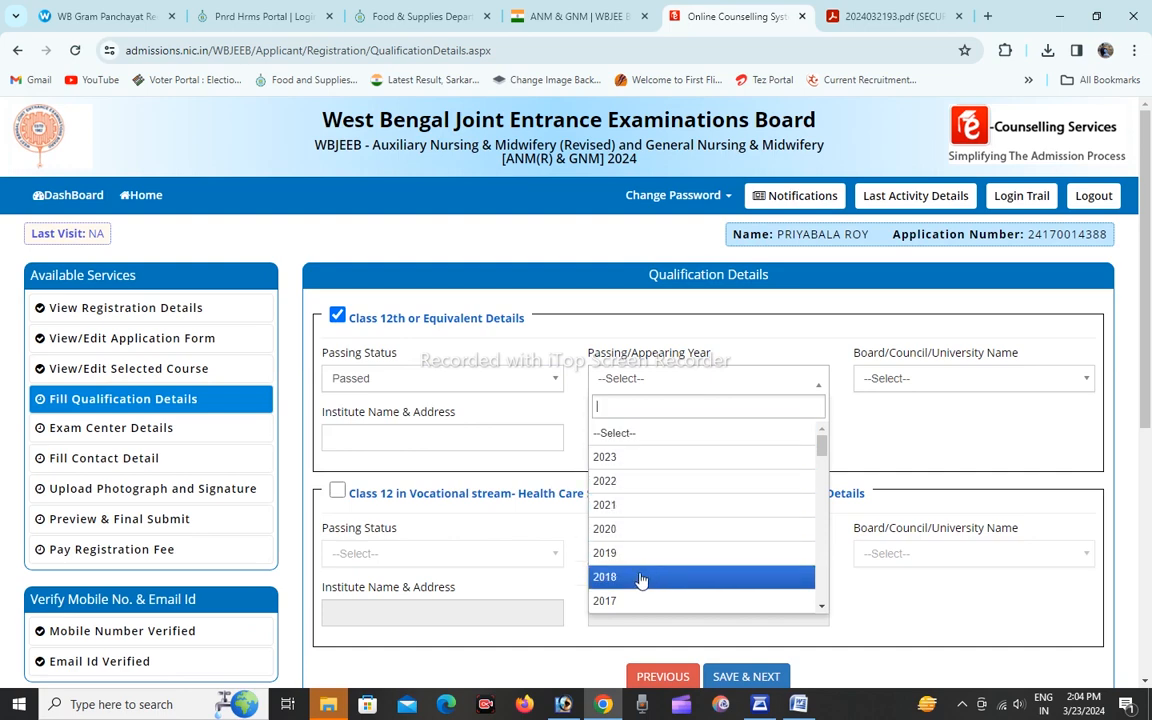
scroll(641, 580, "down", 1)
scroll(641, 582, "down", 2)
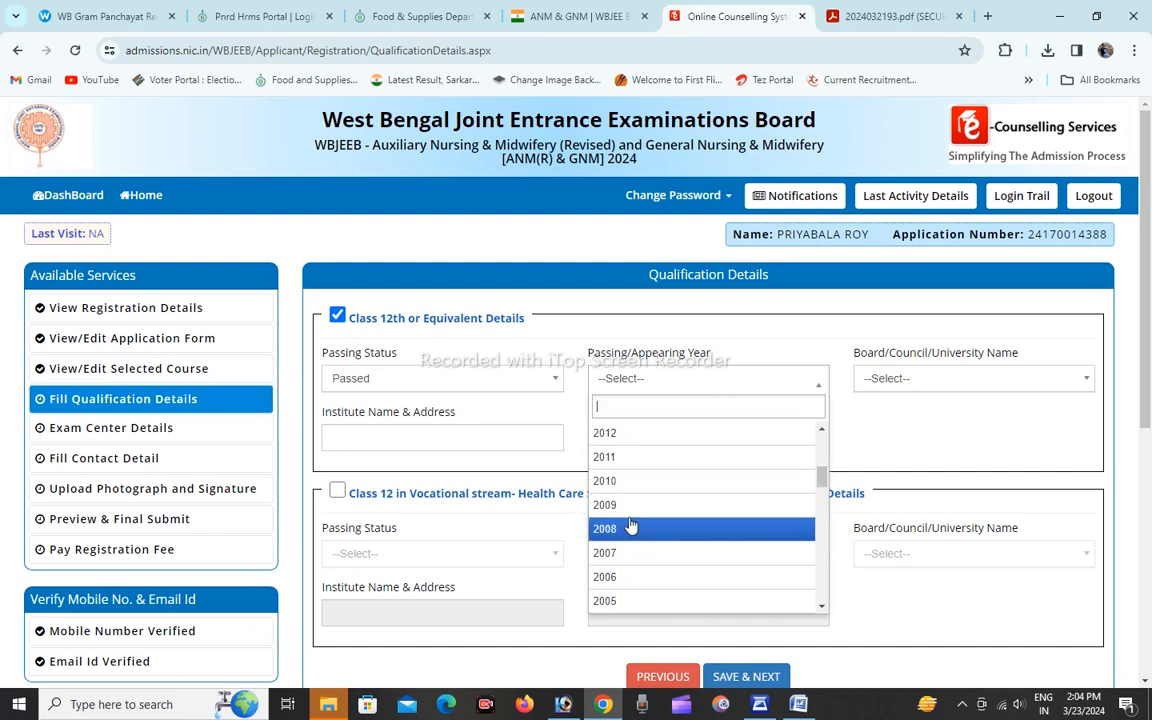
scroll(622, 462, "up", 1)
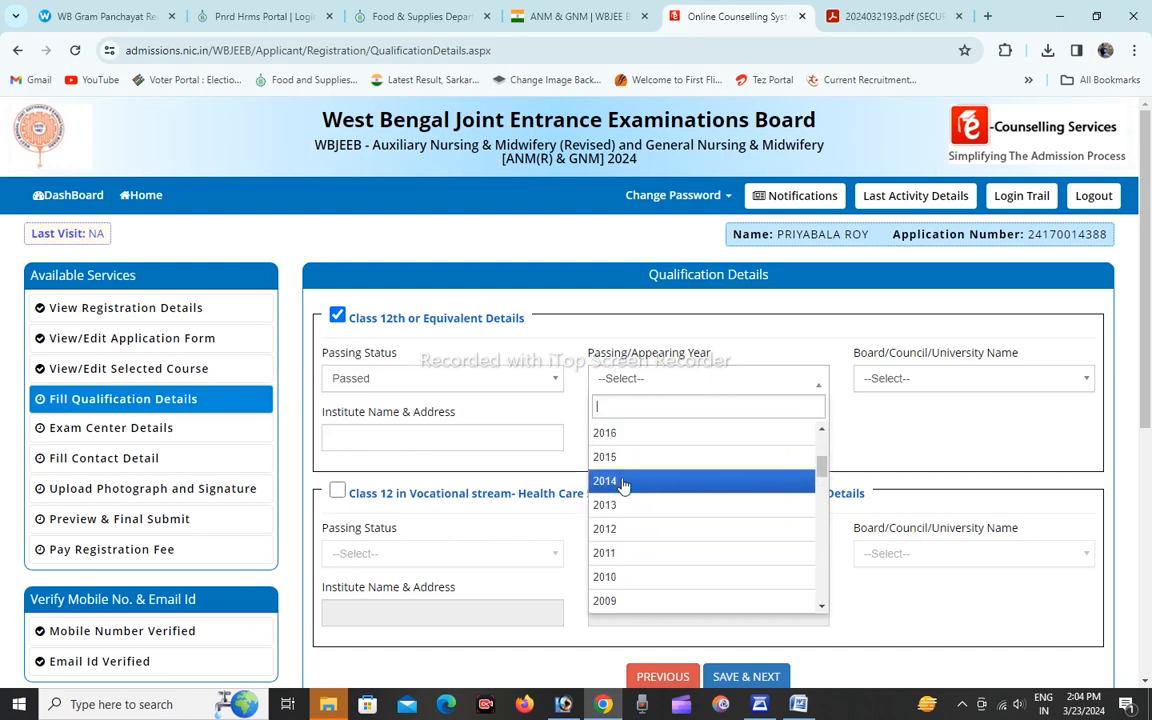
left_click(620, 512)
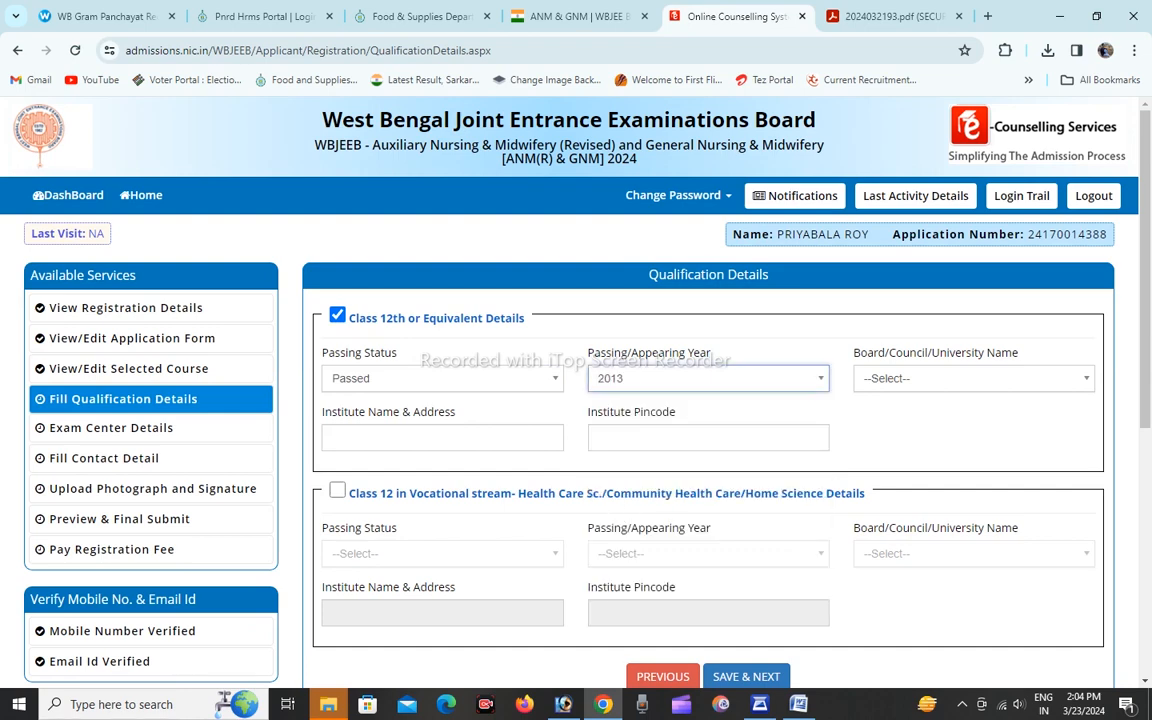
Set the Class 12th board to West Bengal Council of Higher Secondary Education.
left_click(945, 380)
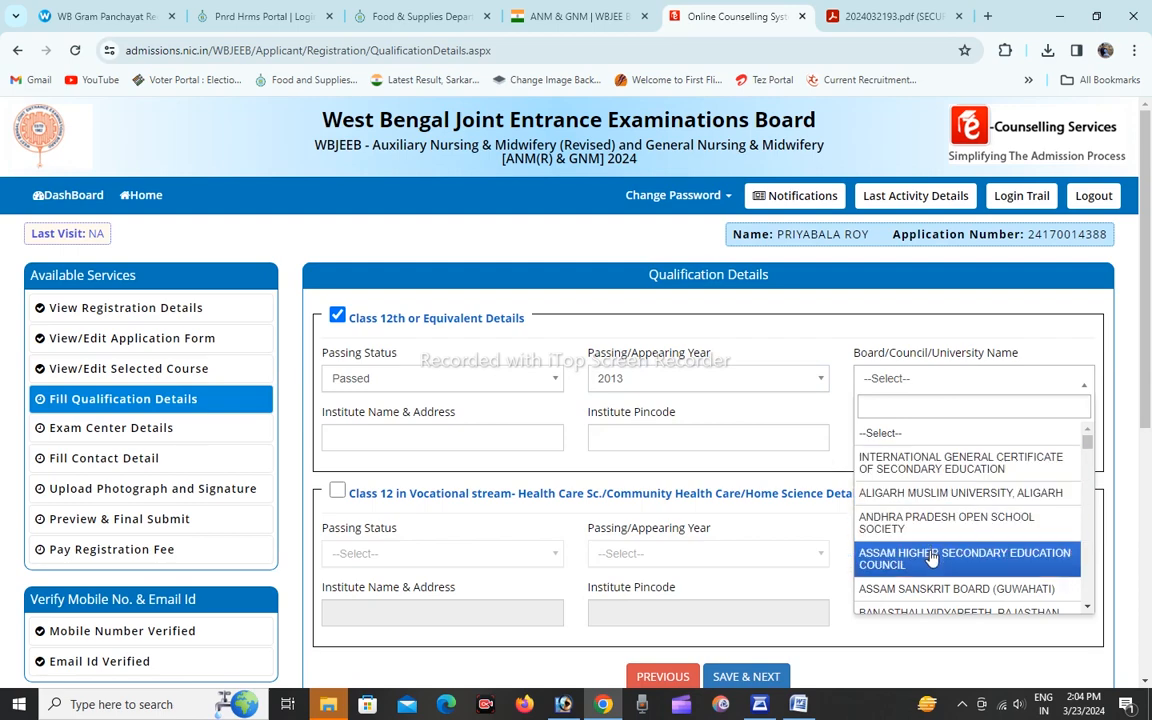
scroll(931, 558, "down", 10)
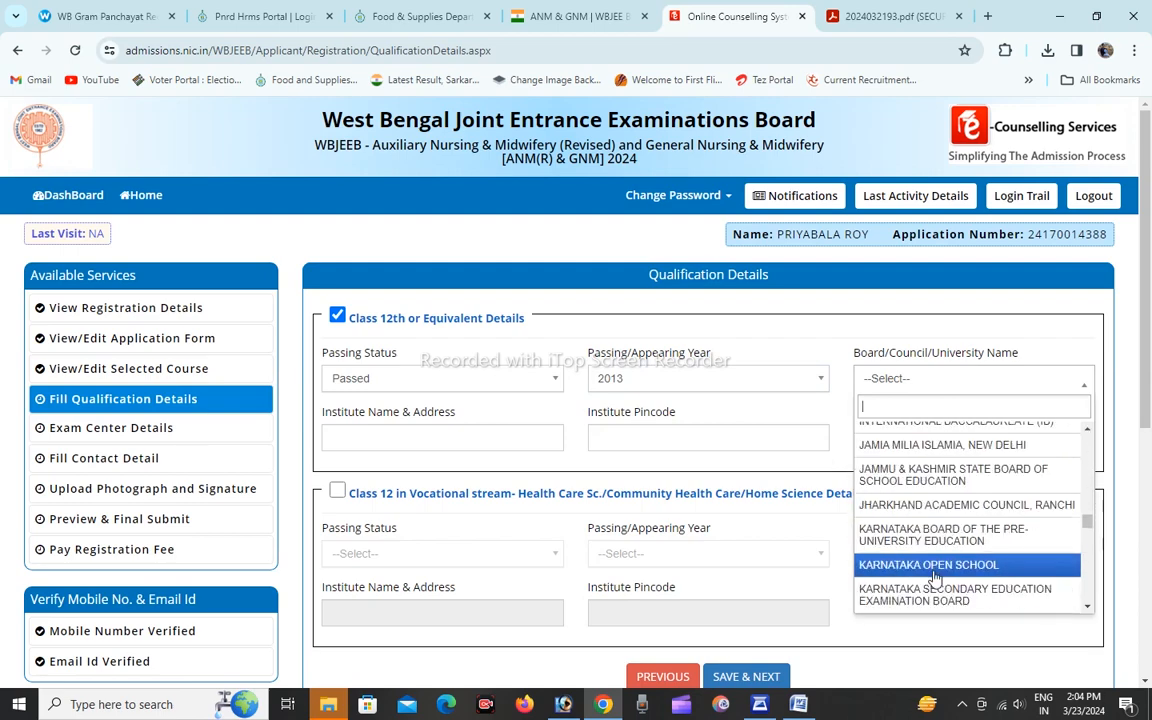
scroll(935, 578, "down", 15)
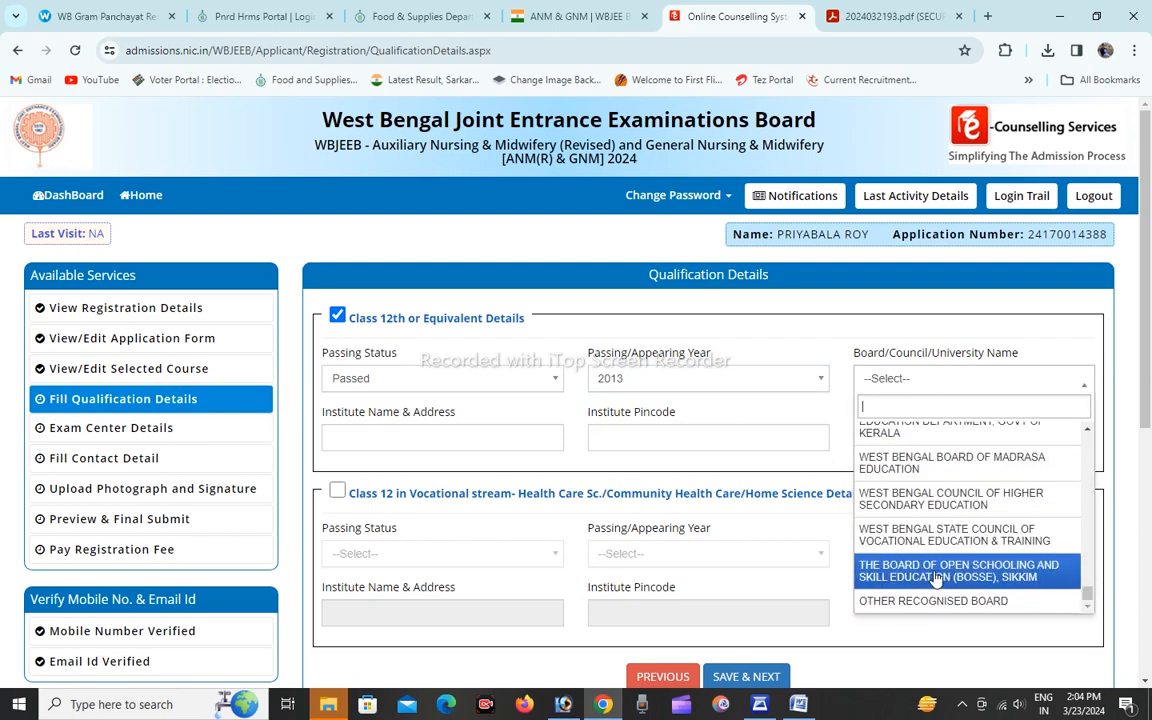
scroll(935, 580, "up", 1)
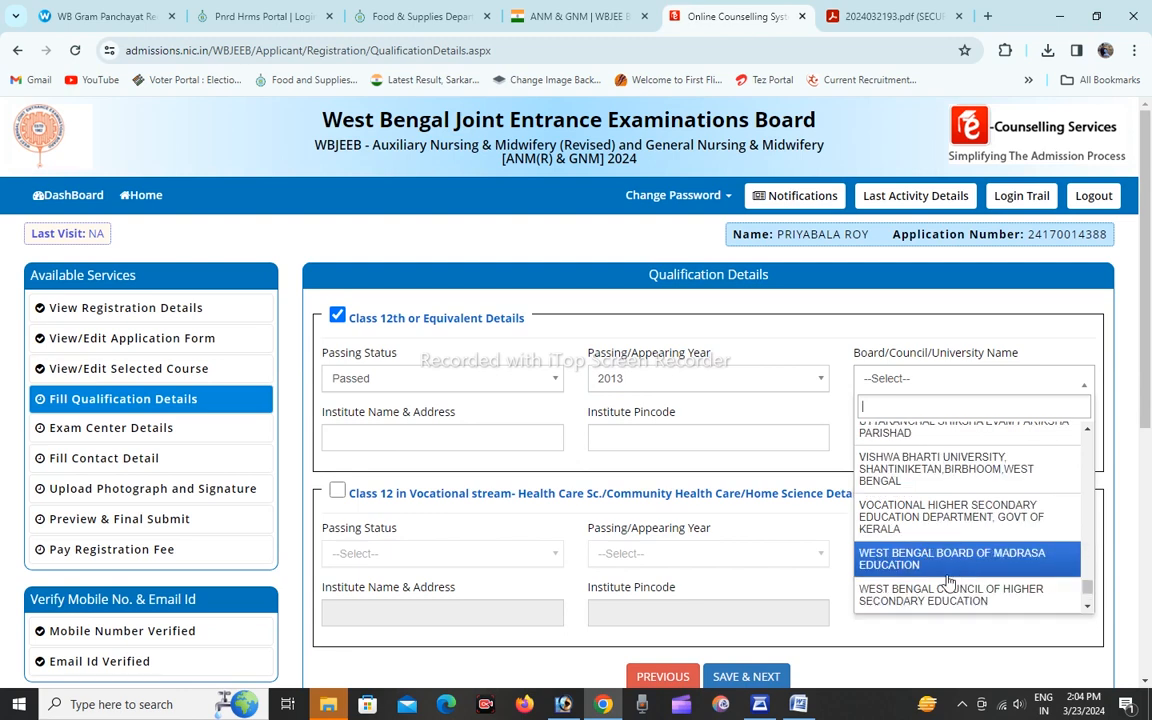
left_click(949, 601)
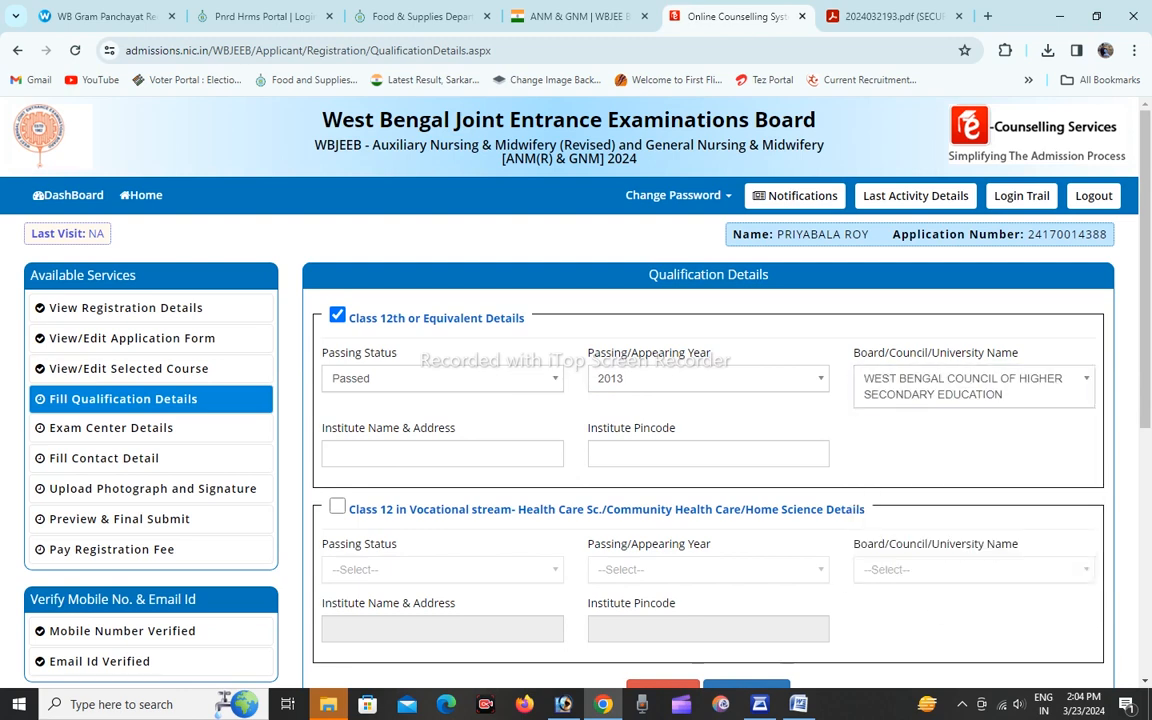
Enter the Class 12th institute's name, address and pincode, and save the qualification details.
left_click(334, 453)
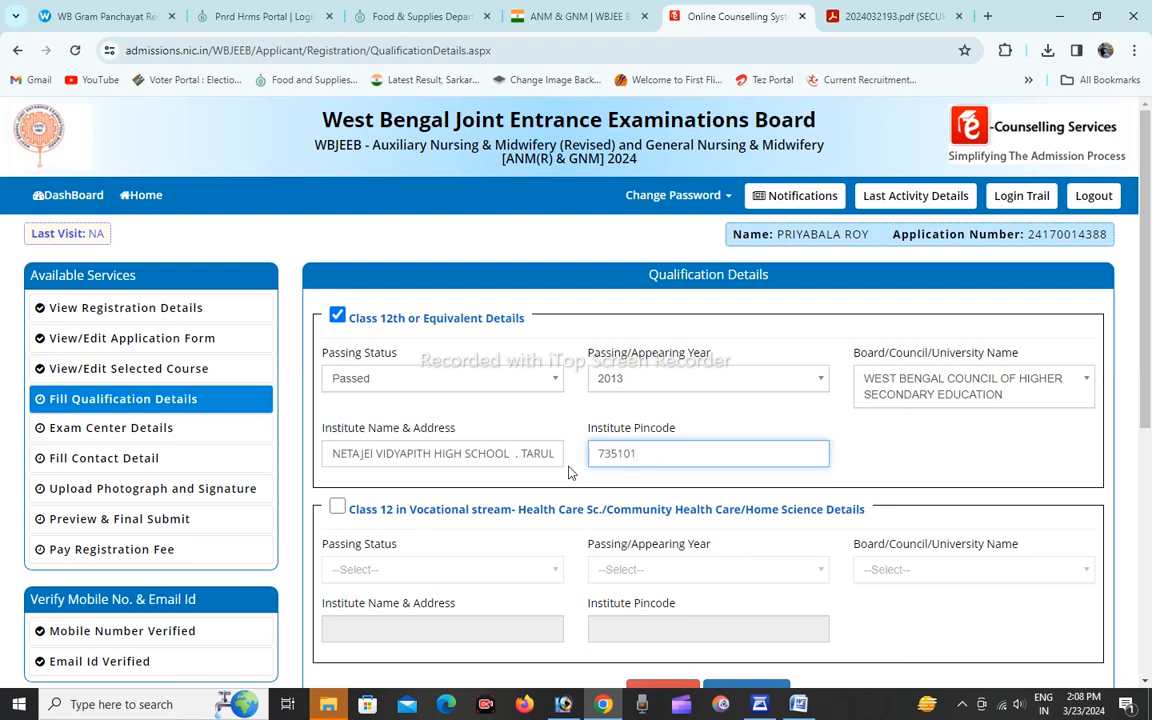
scroll(493, 478, "down", 1)
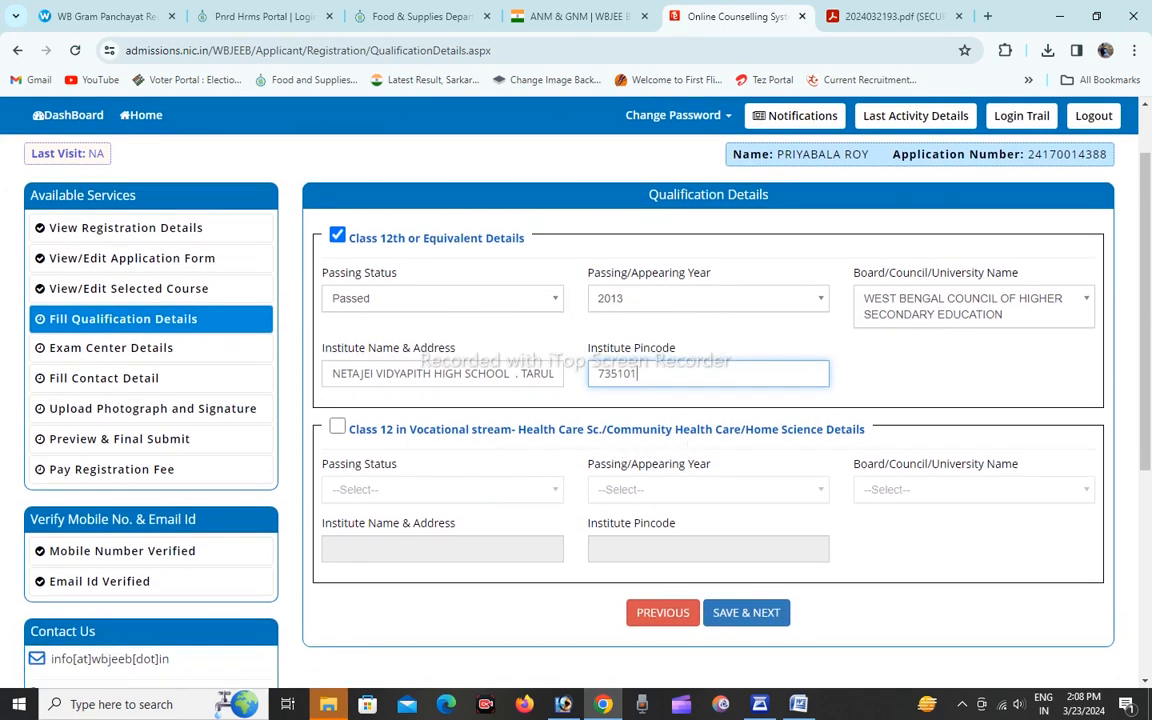
scroll(733, 432, "up", 2)
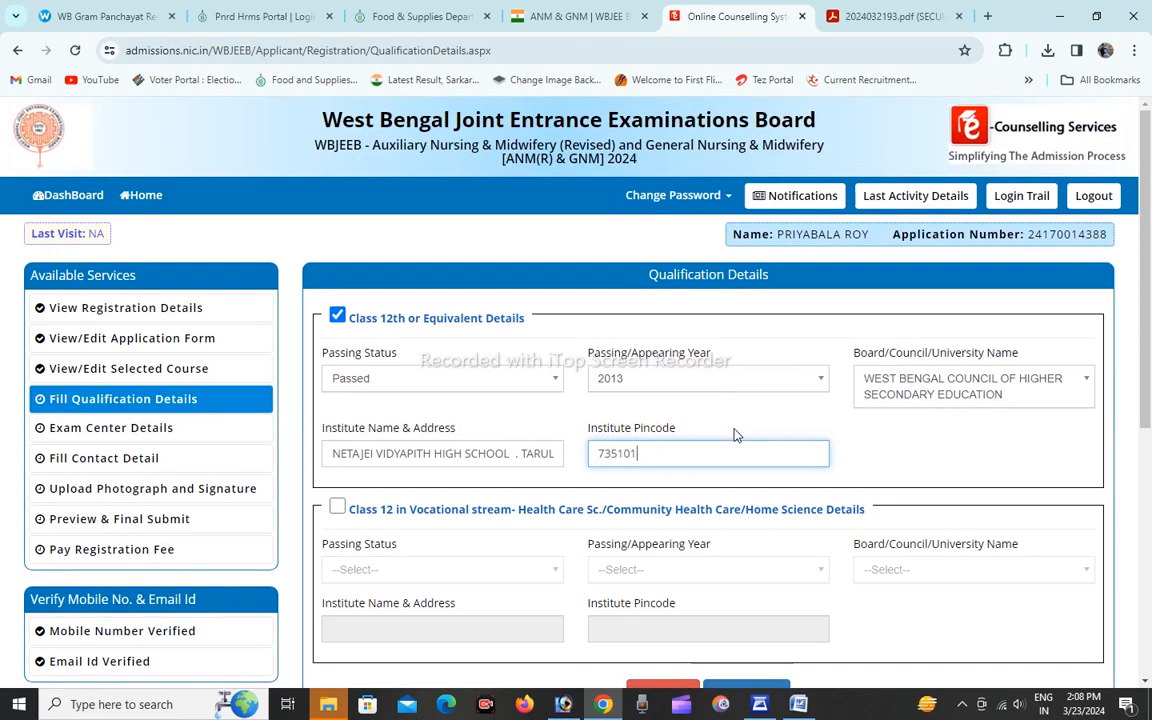
scroll(733, 432, "down", 2)
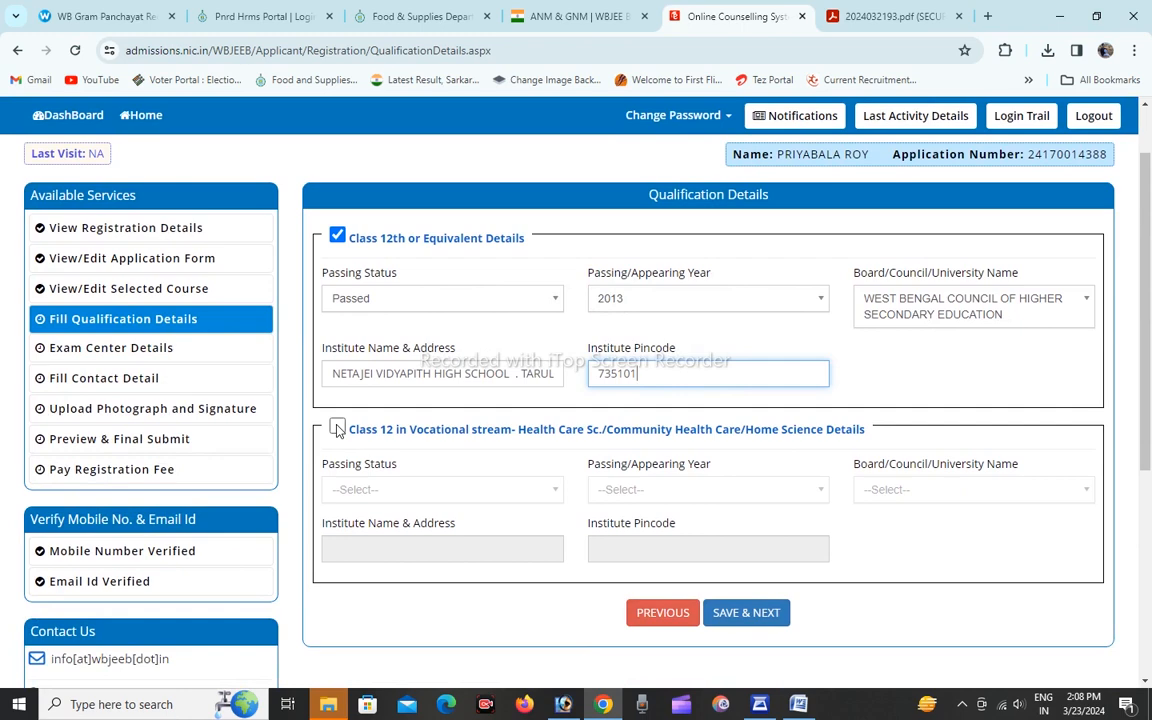
scroll(337, 428, "down", 2)
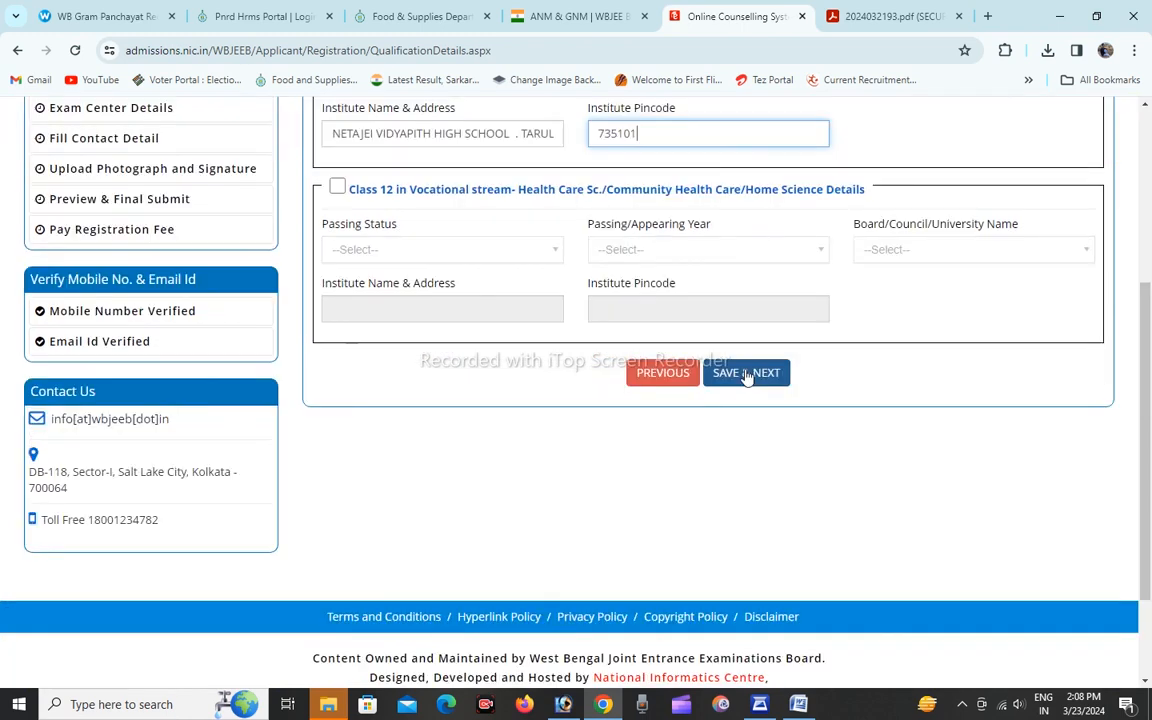
left_click(748, 373)
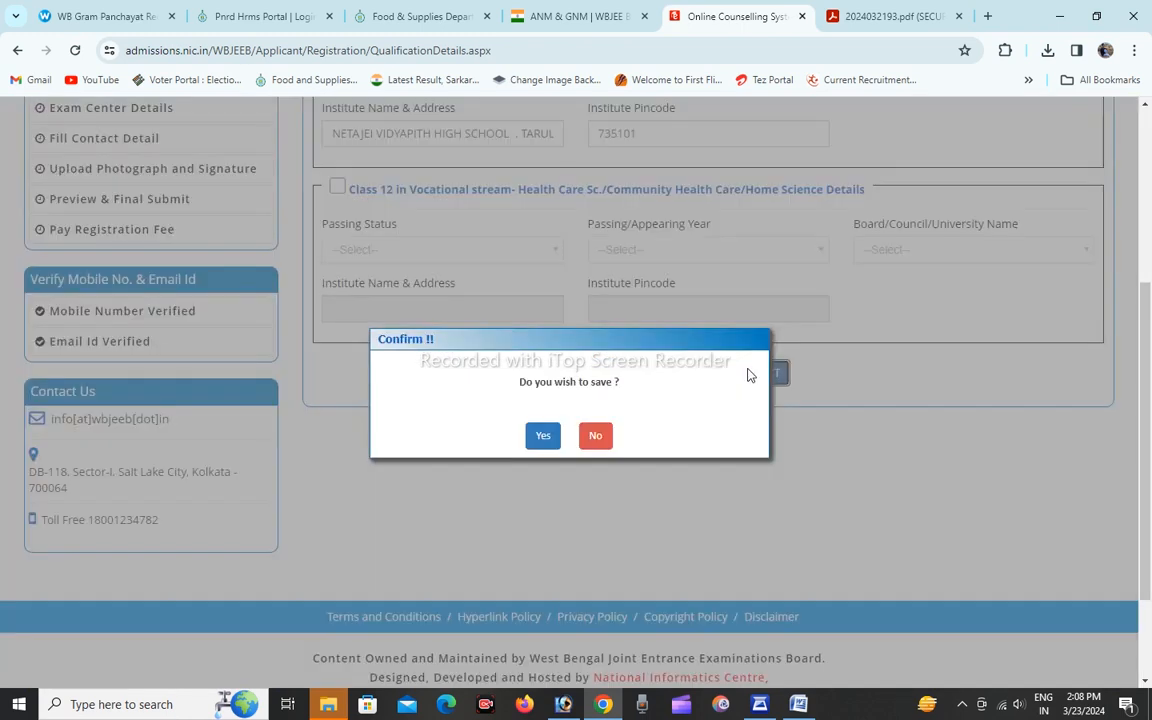
left_click(543, 435)
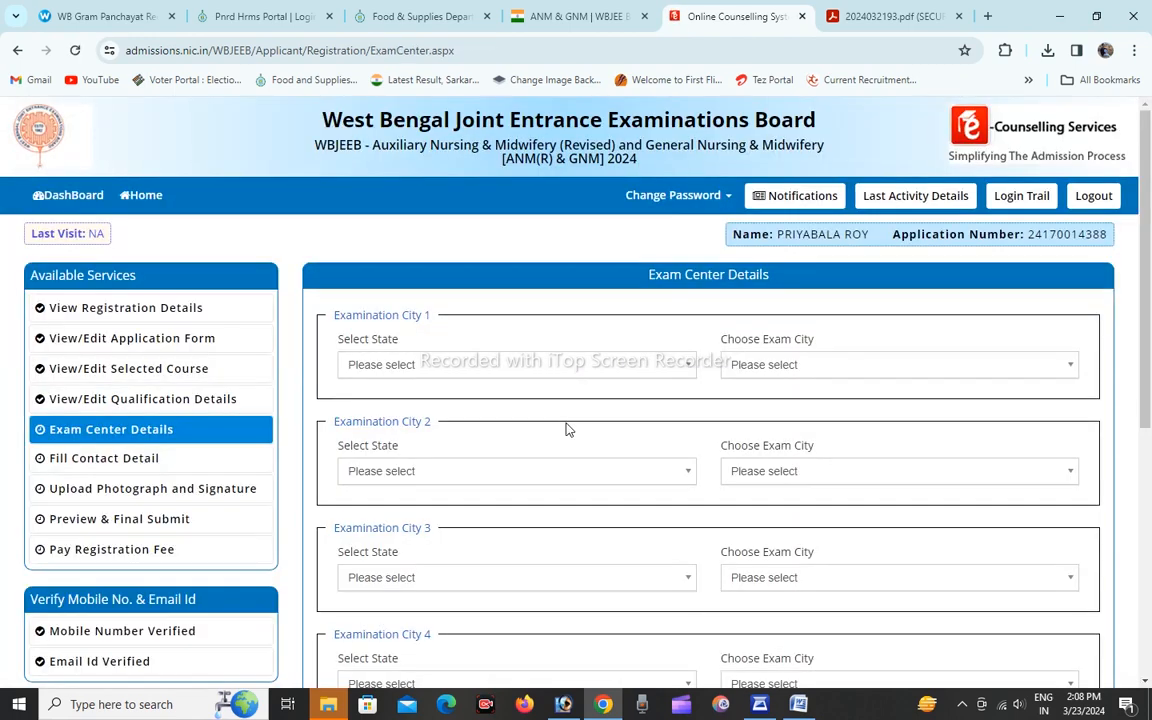
Set all four examination states to West Bengal, choose Alipurduar, Cooch Behar and Kolkata - Salt Lake/New Town as cities 2 to 4, and submit.
left_click(414, 367)
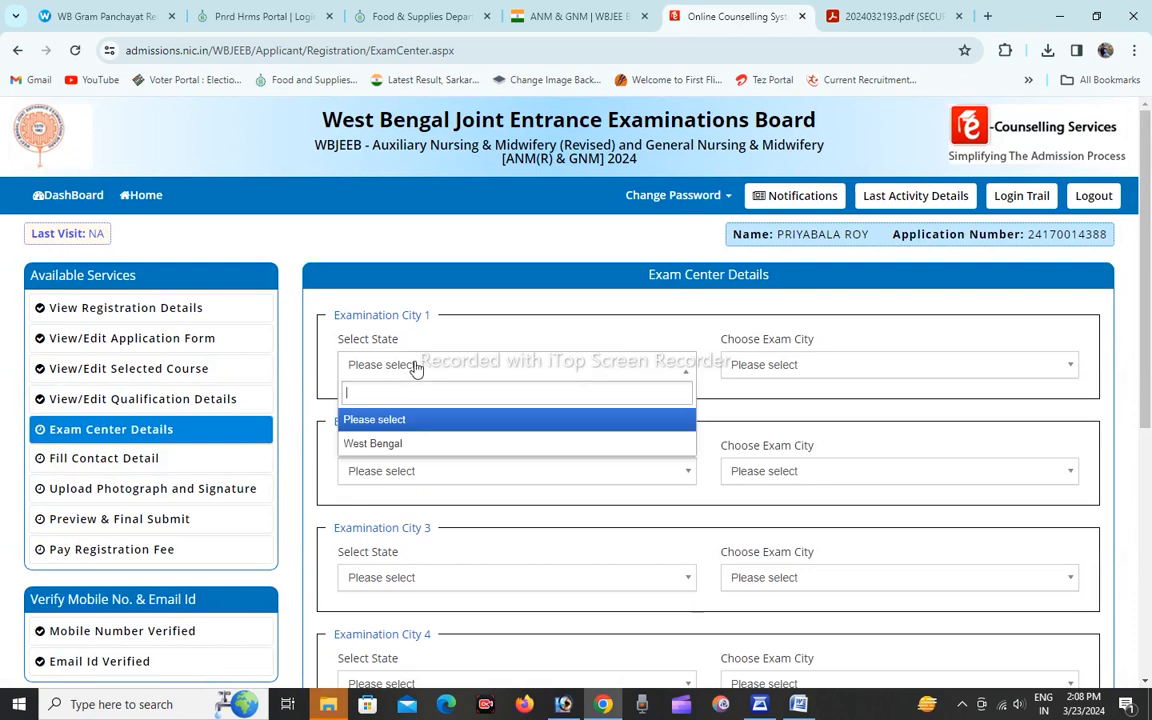
left_click(396, 444)
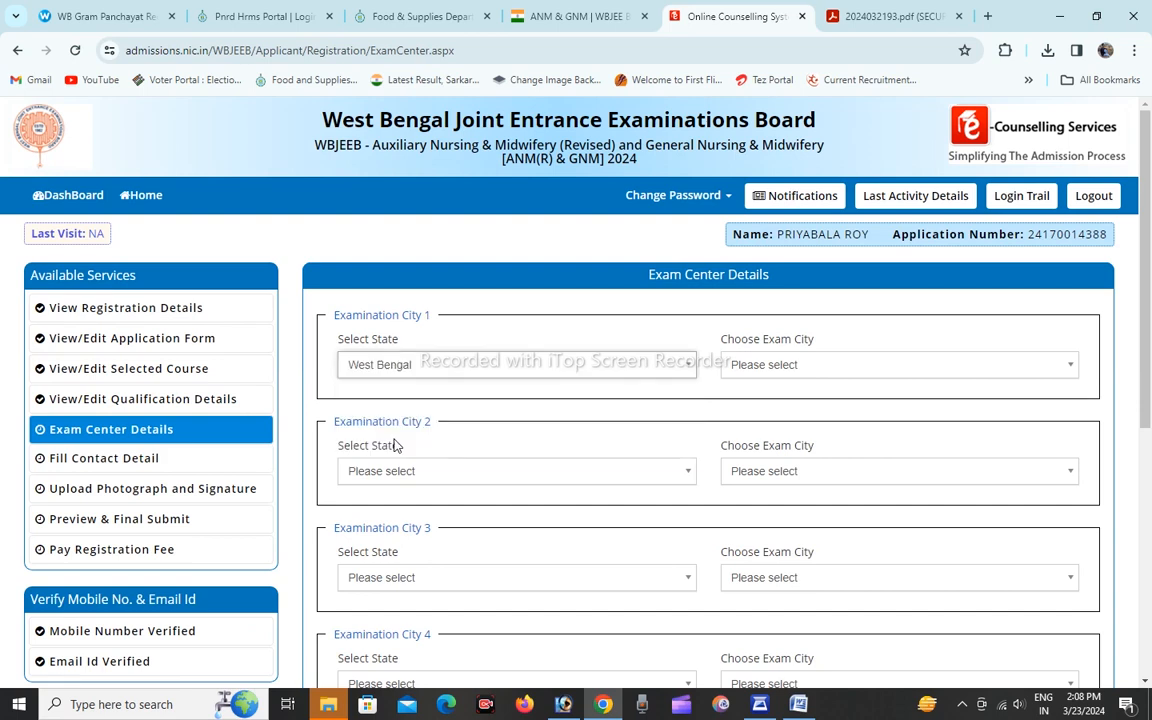
left_click(788, 368)
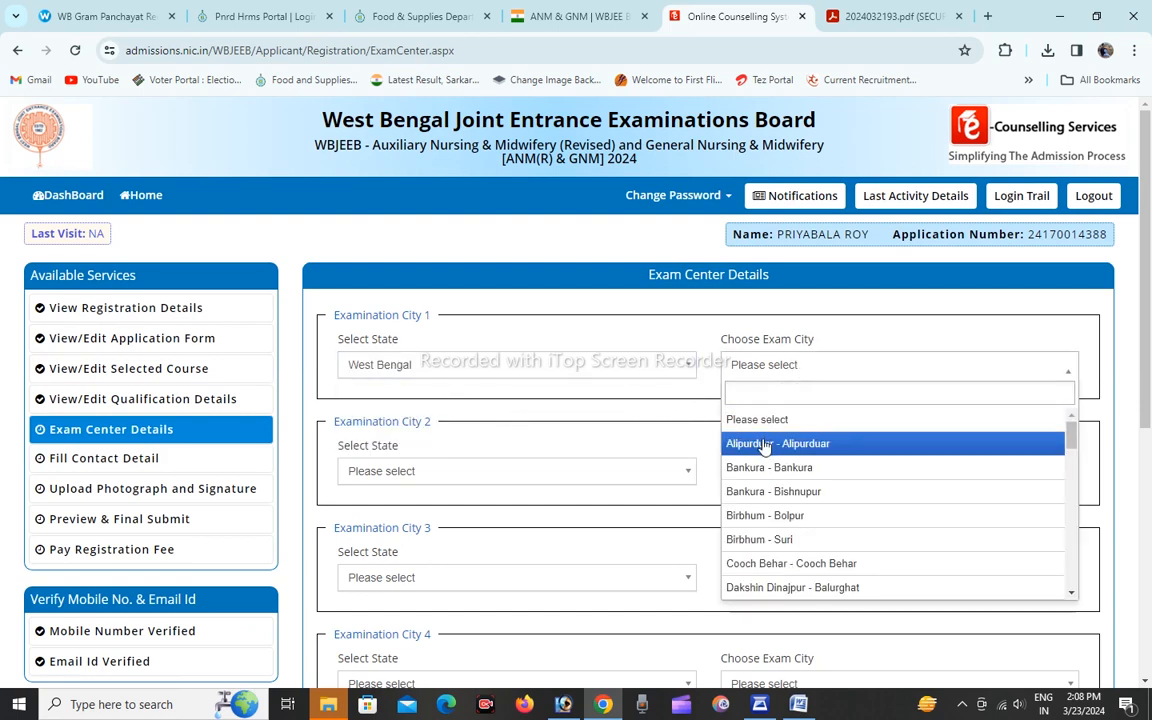
scroll(792, 615, "down", 1)
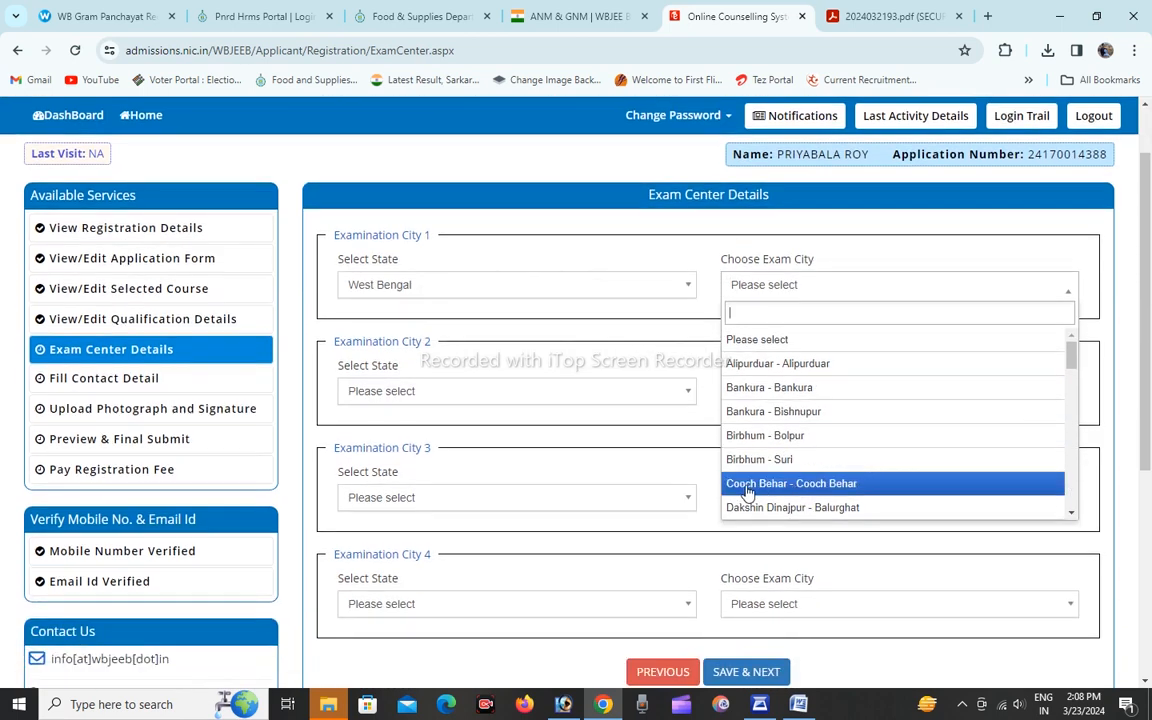
scroll(750, 463, "down", 3)
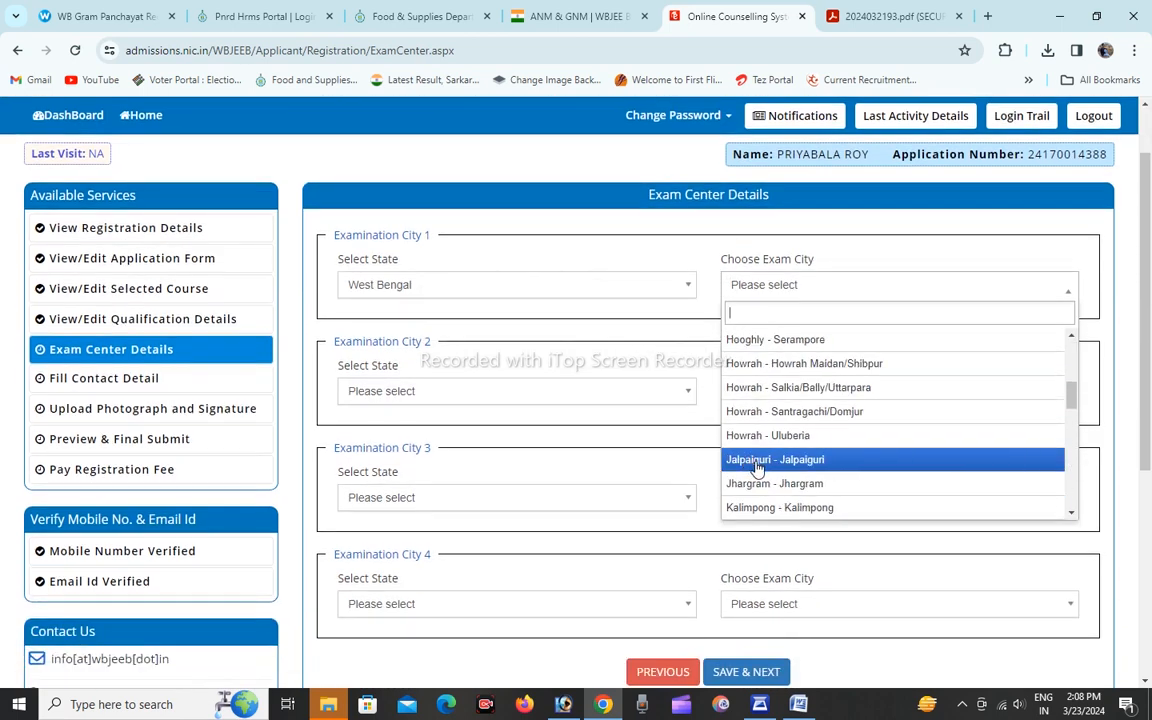
scroll(758, 465, "down", 3)
scroll(760, 460, "down", 3)
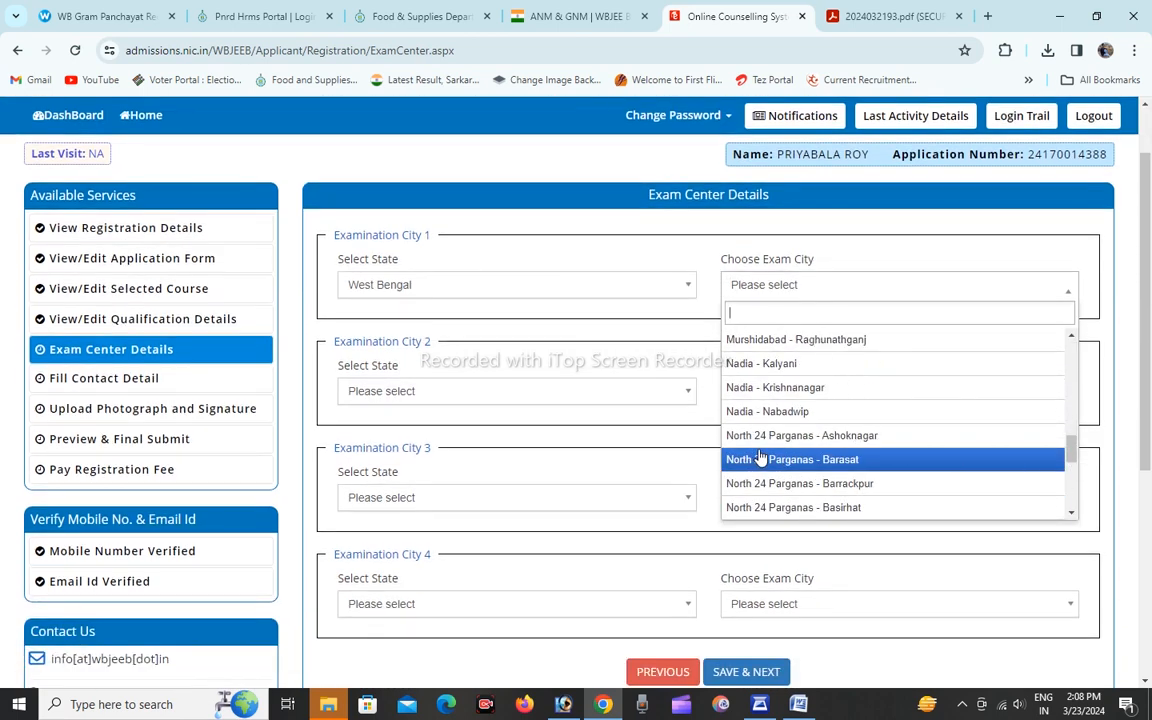
scroll(760, 457, "down", 5)
scroll(760, 457, "up", 8)
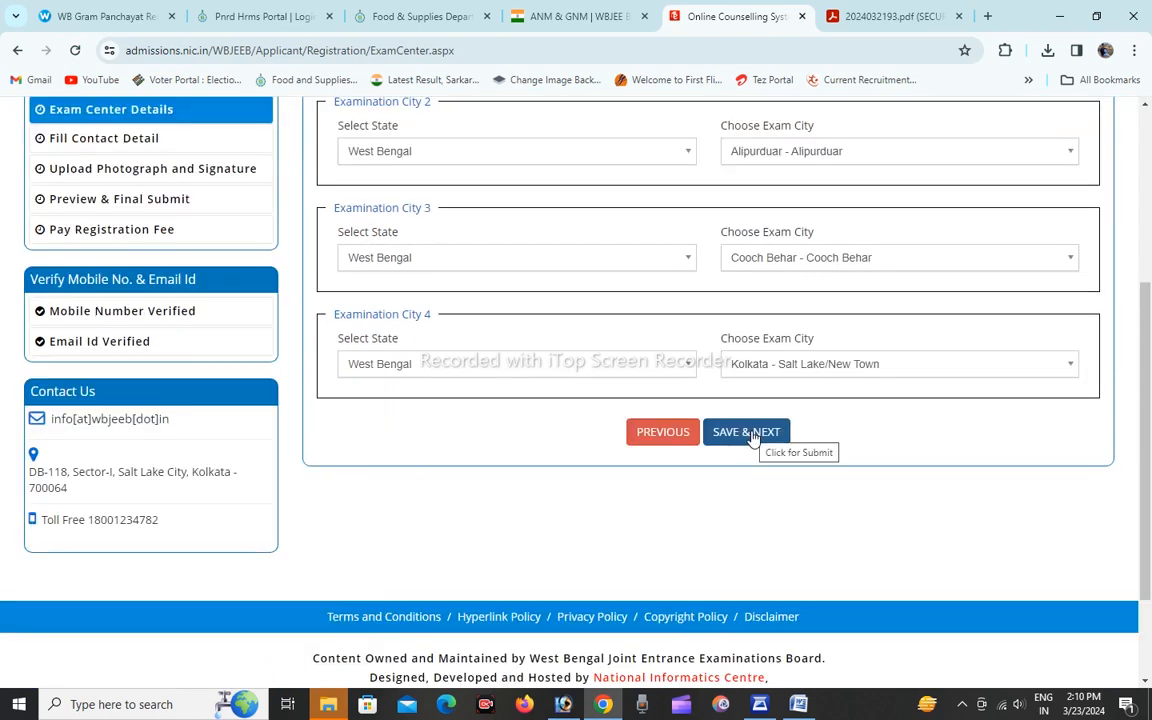
left_click(752, 433)
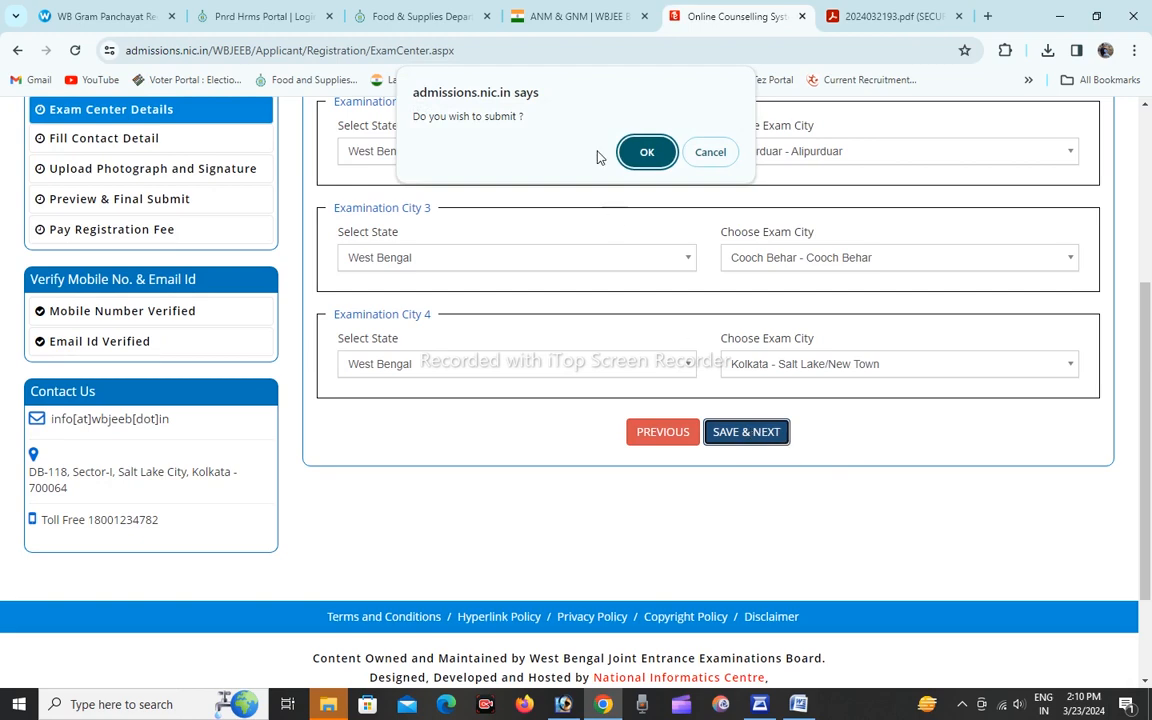
left_click(642, 152)
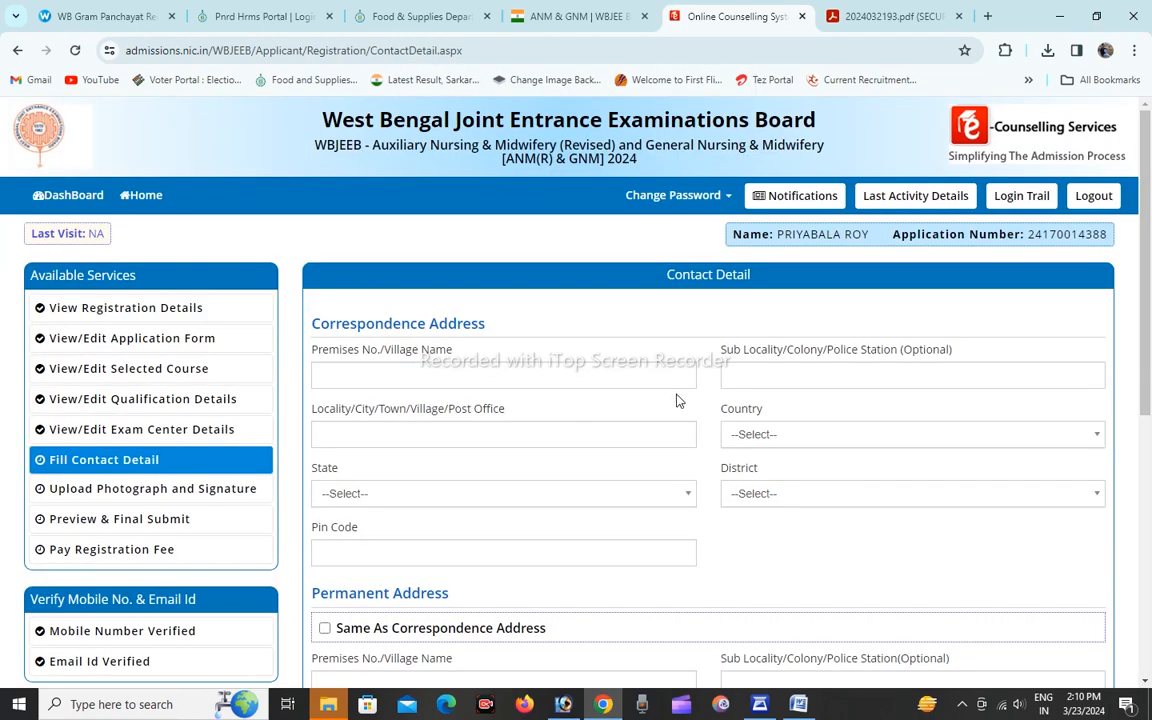
Reopen the saved exam center details from the contact detail page.
left_click(430, 376)
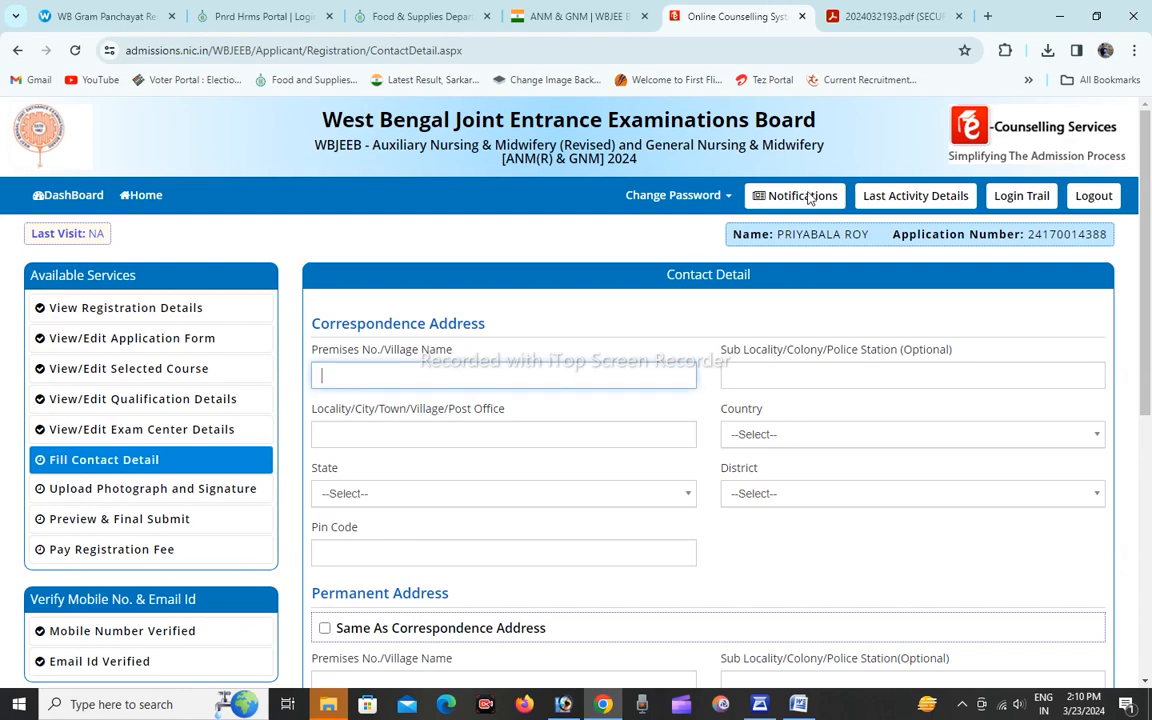
scroll(604, 365, "down", 1)
scroll(700, 330, "up", 1)
left_click(148, 433)
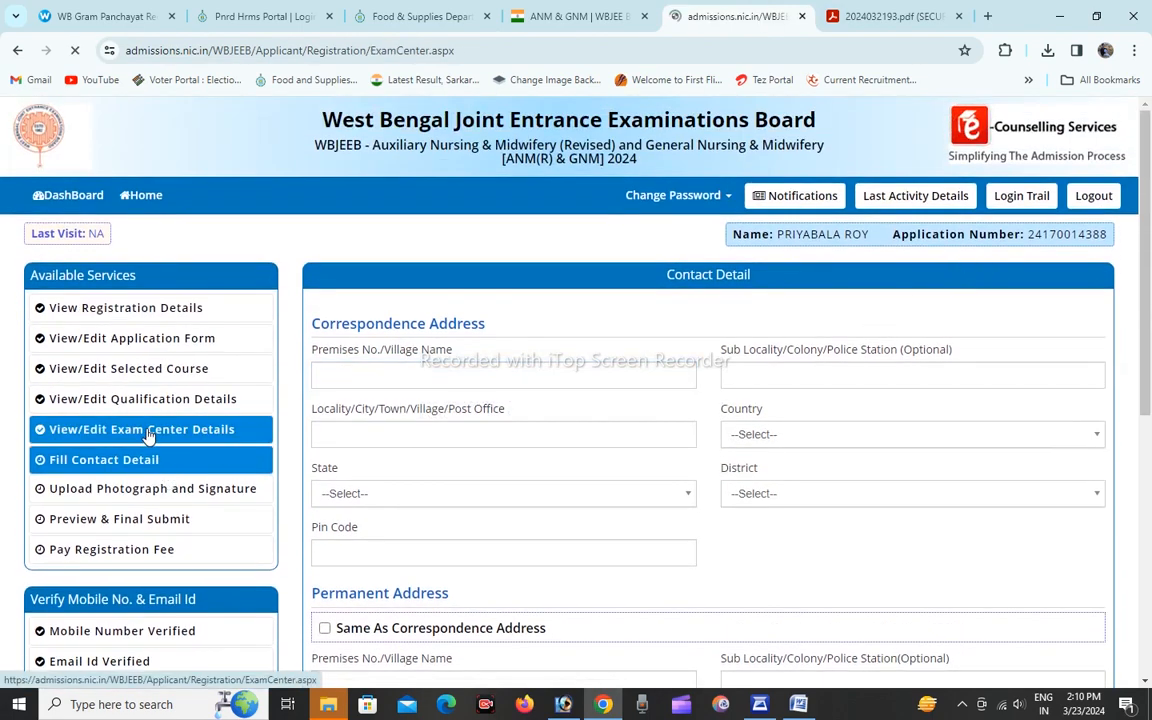
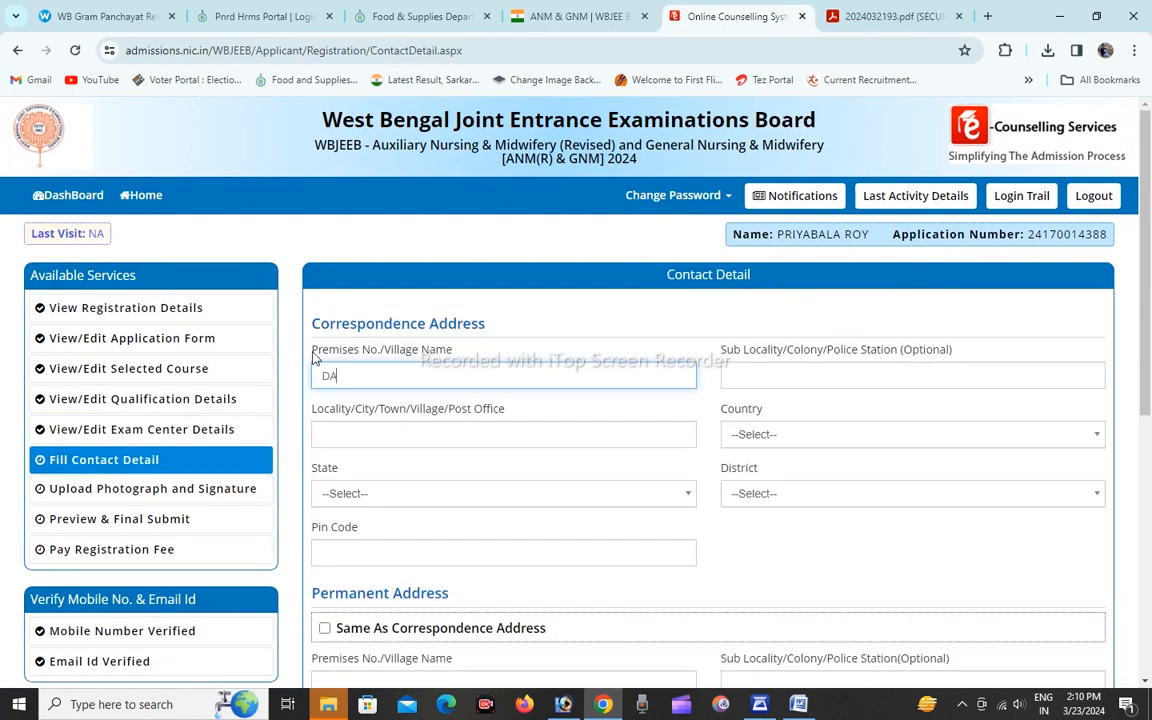
Fill in the village name, police station and post office of the applicant's correspondence address.
key("Tab")
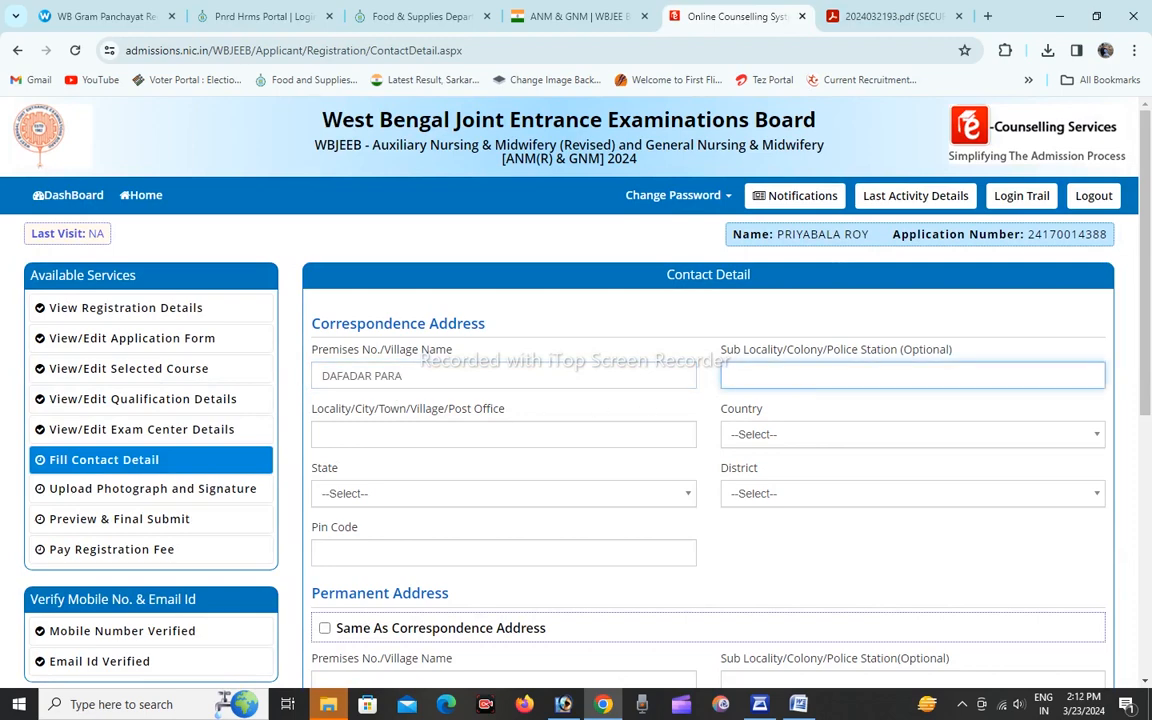
type("KOTWALI")
key("Tab")
type("KH")
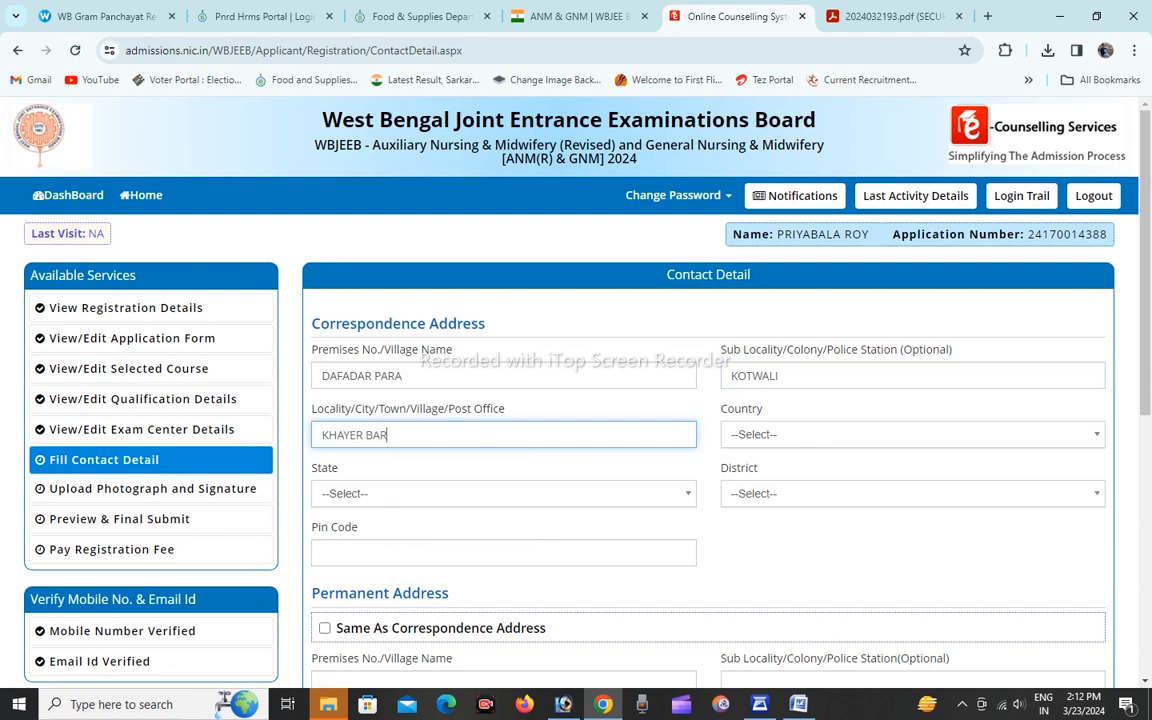
Set the correspondence address country to India and state to West Bengal, and fill in its district and pin code.
left_click(795, 434)
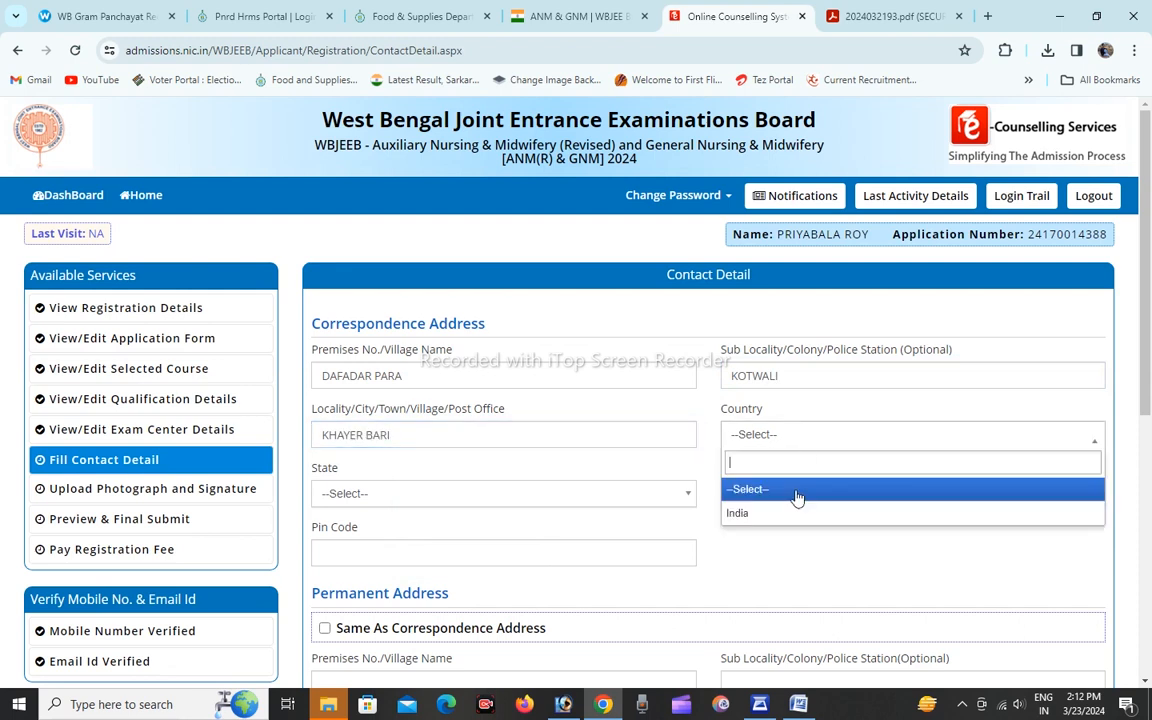
left_click(787, 515)
left_click(365, 505)
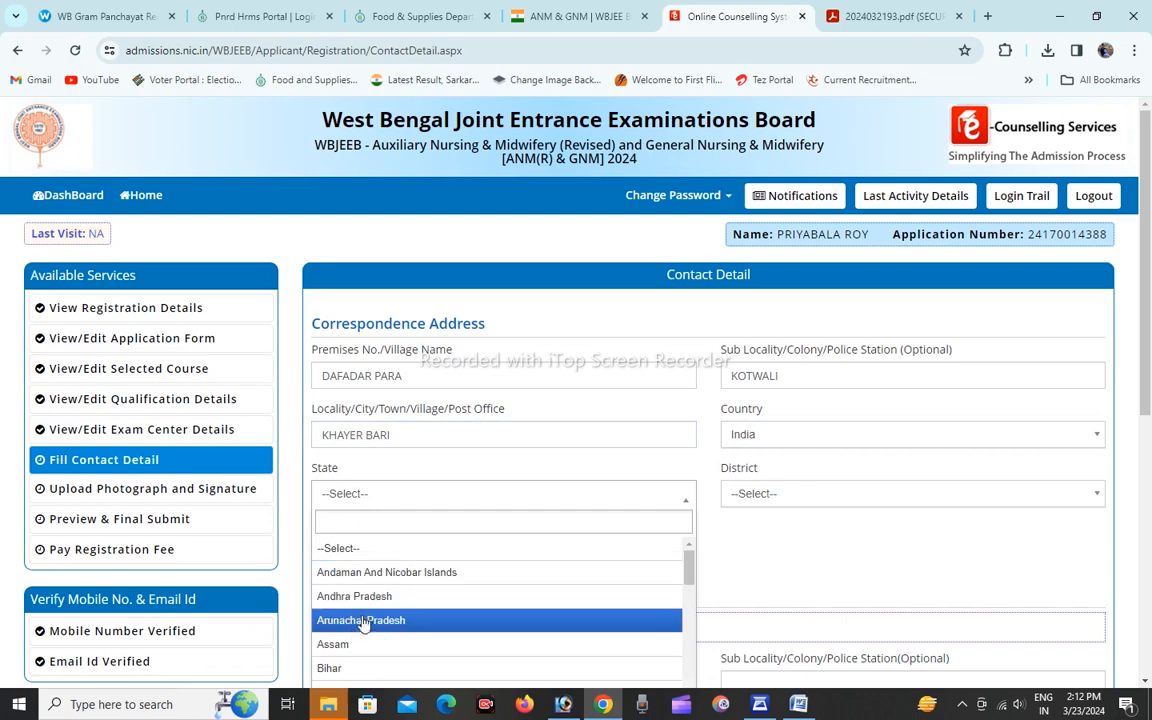
scroll(372, 630, "down", 6)
scroll(370, 645, "down", 1)
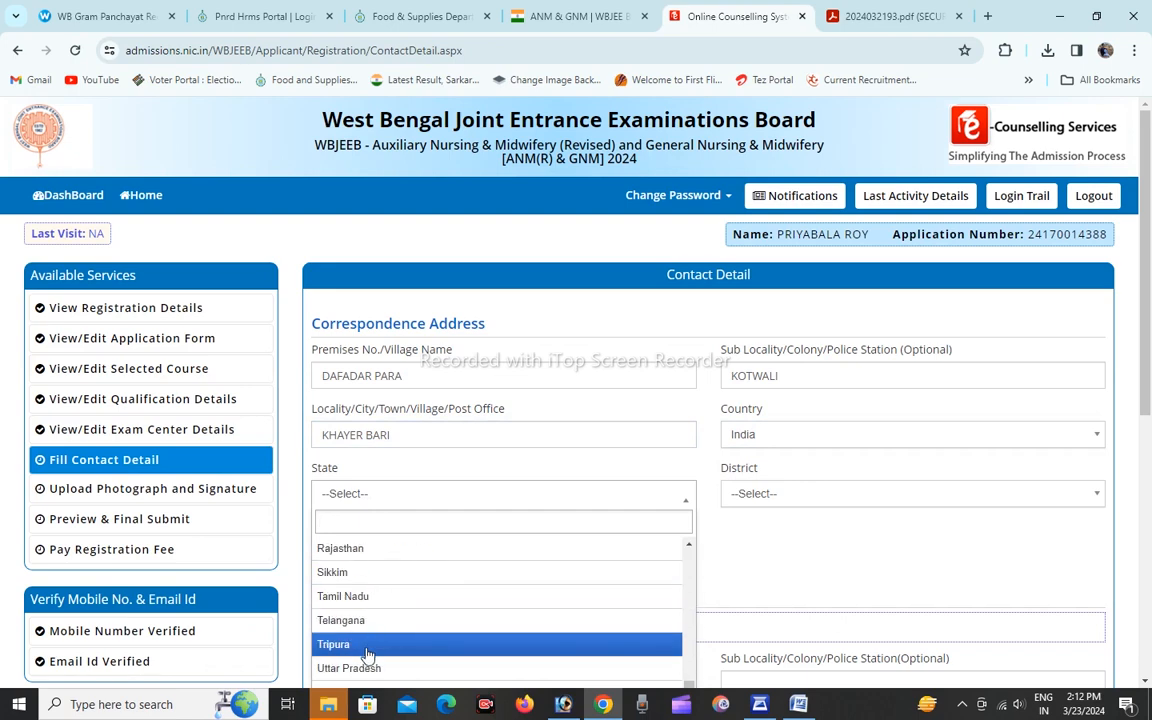
scroll(366, 648, "up", 3)
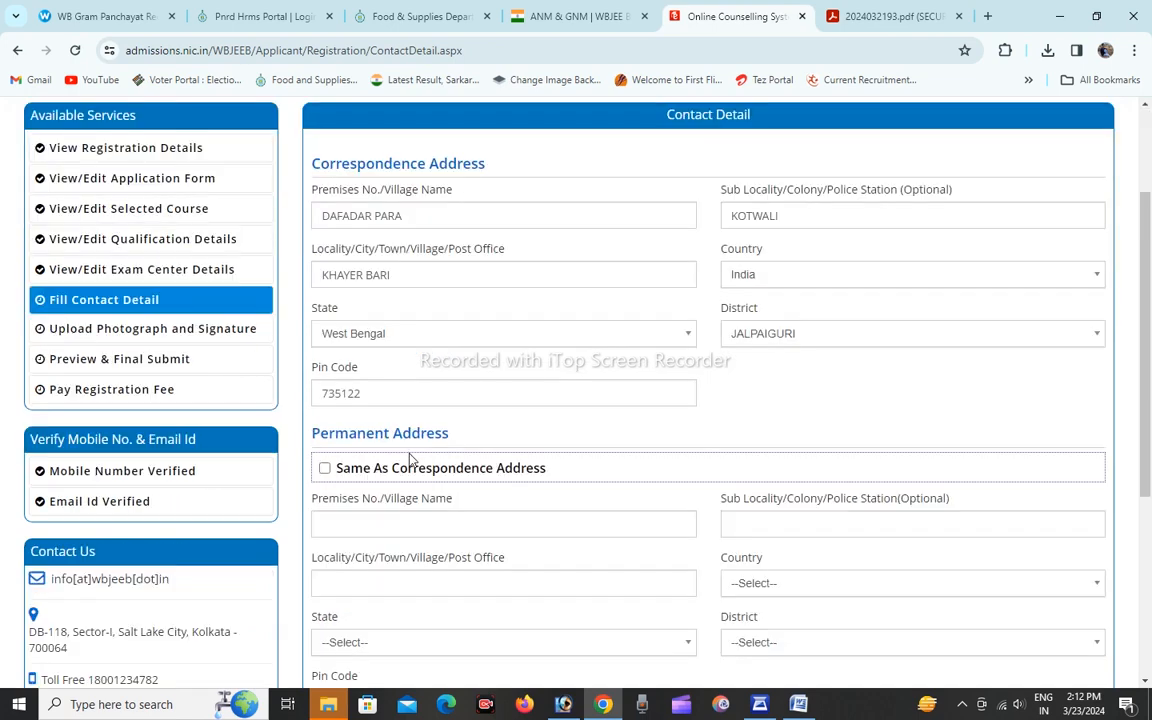
Mark the permanent address as the same as the correspondence address and save the contact details.
left_click(323, 469)
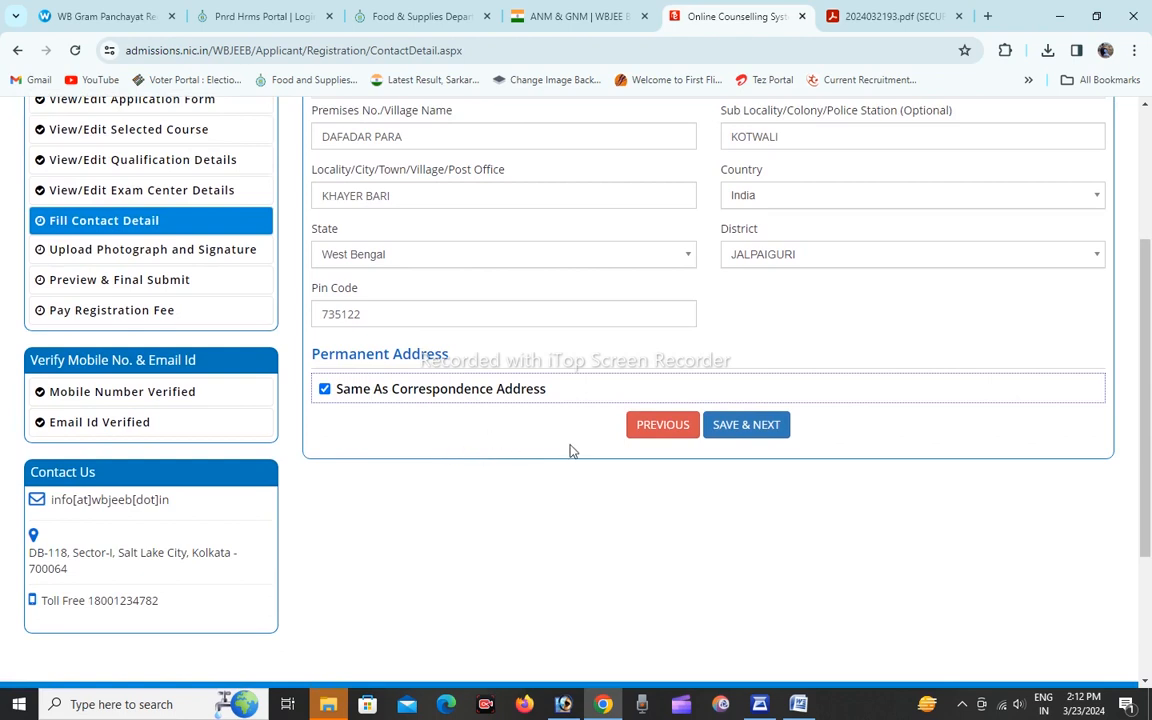
left_click(738, 428)
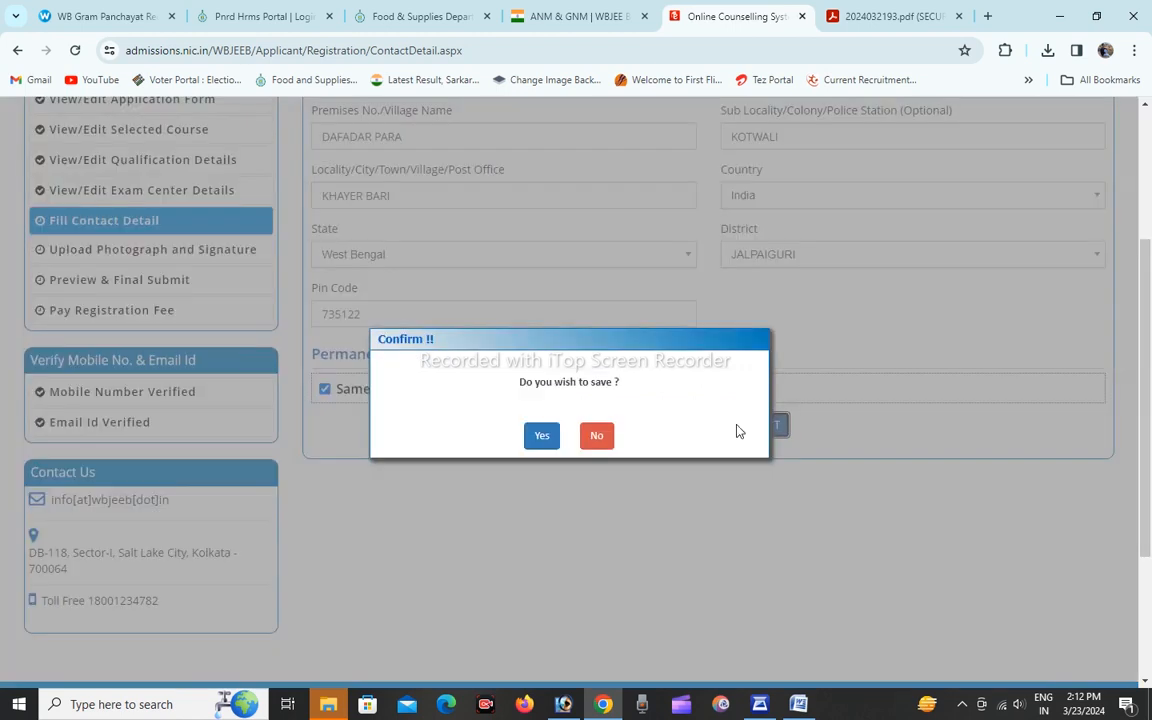
left_click(537, 440)
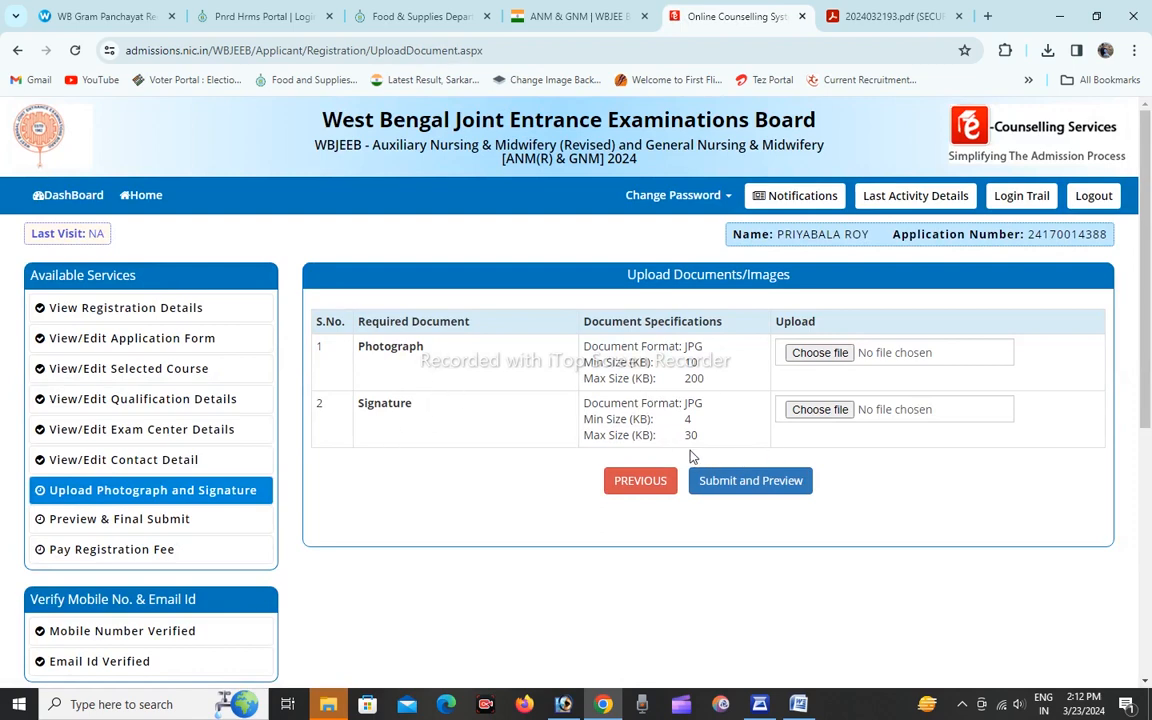
Attach the image "img20240323_13210229 copy" from the Desktop as the applicant's photograph.
left_click(820, 352)
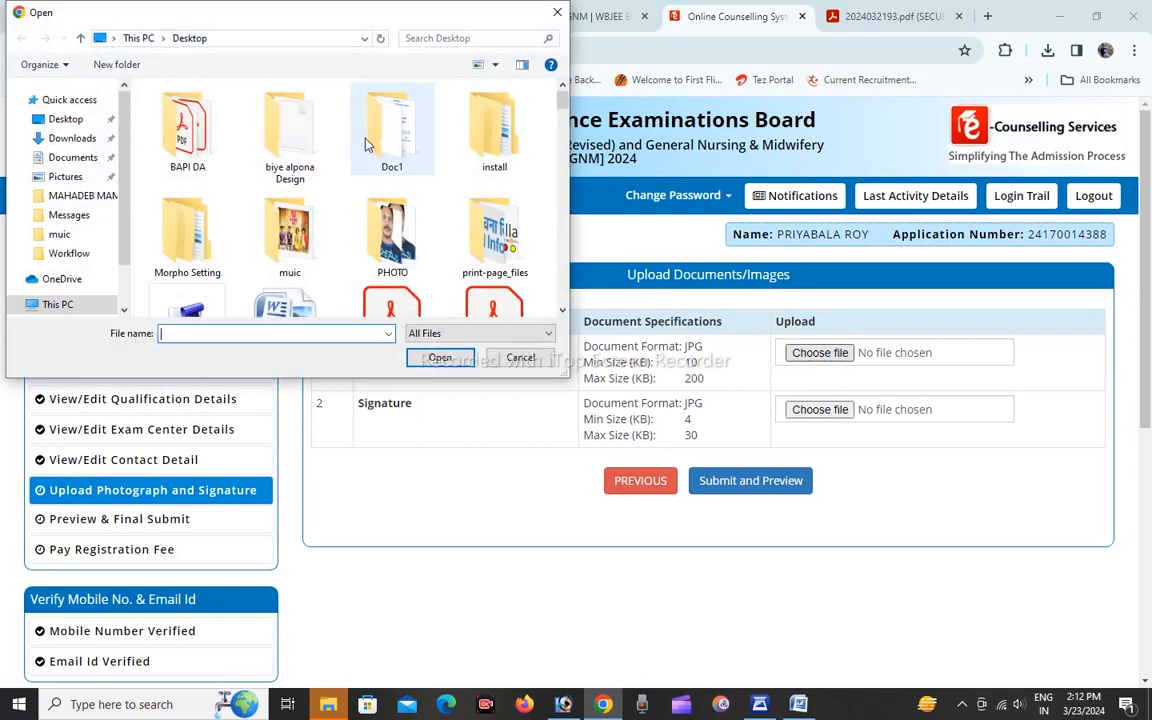
scroll(365, 145, "down", 3)
scroll(362, 165, "down", 3)
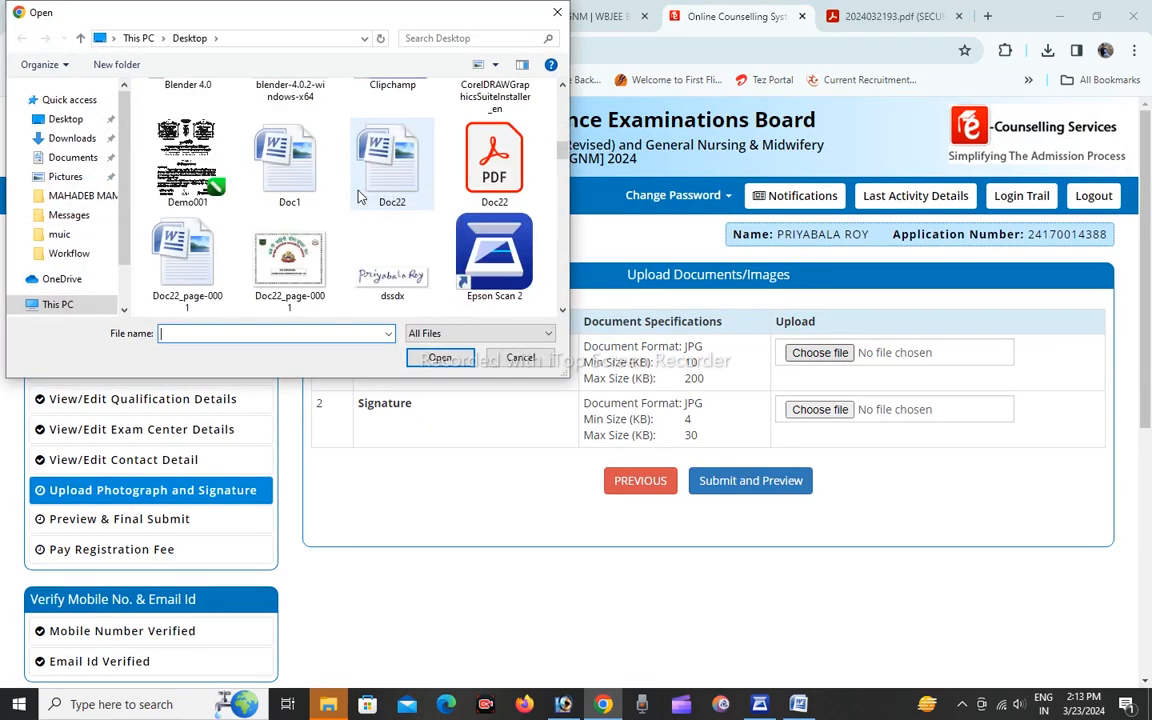
scroll(360, 197, "down", 10)
left_click(208, 230)
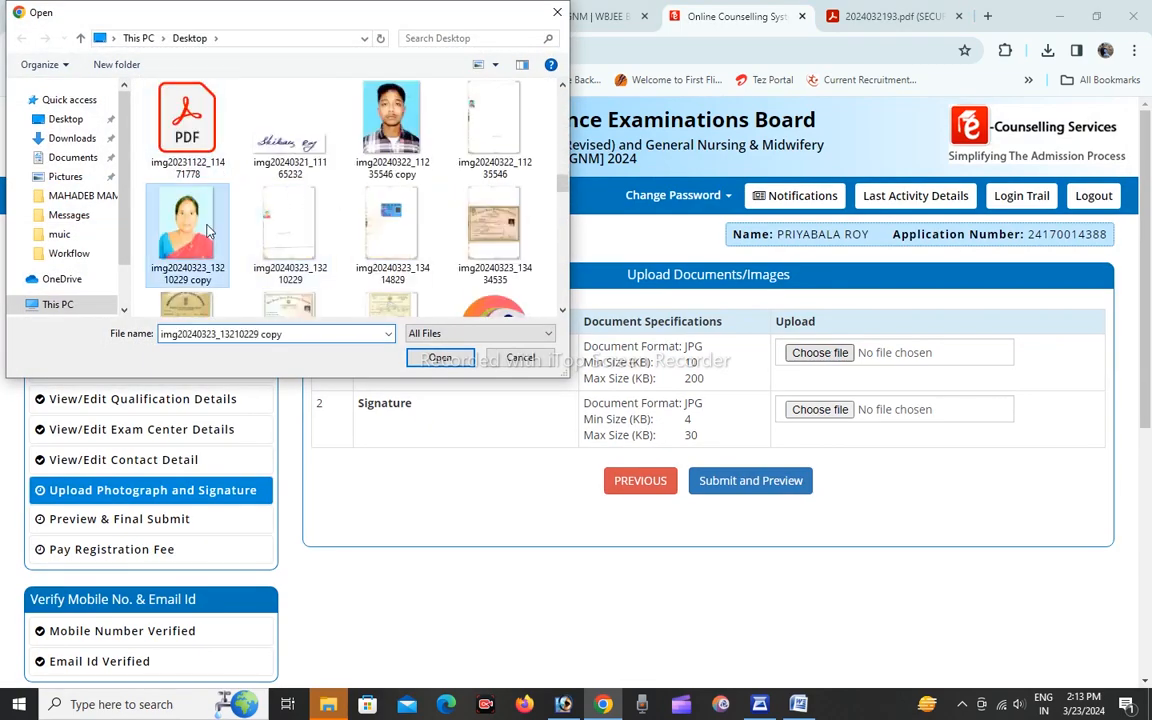
left_click(440, 358)
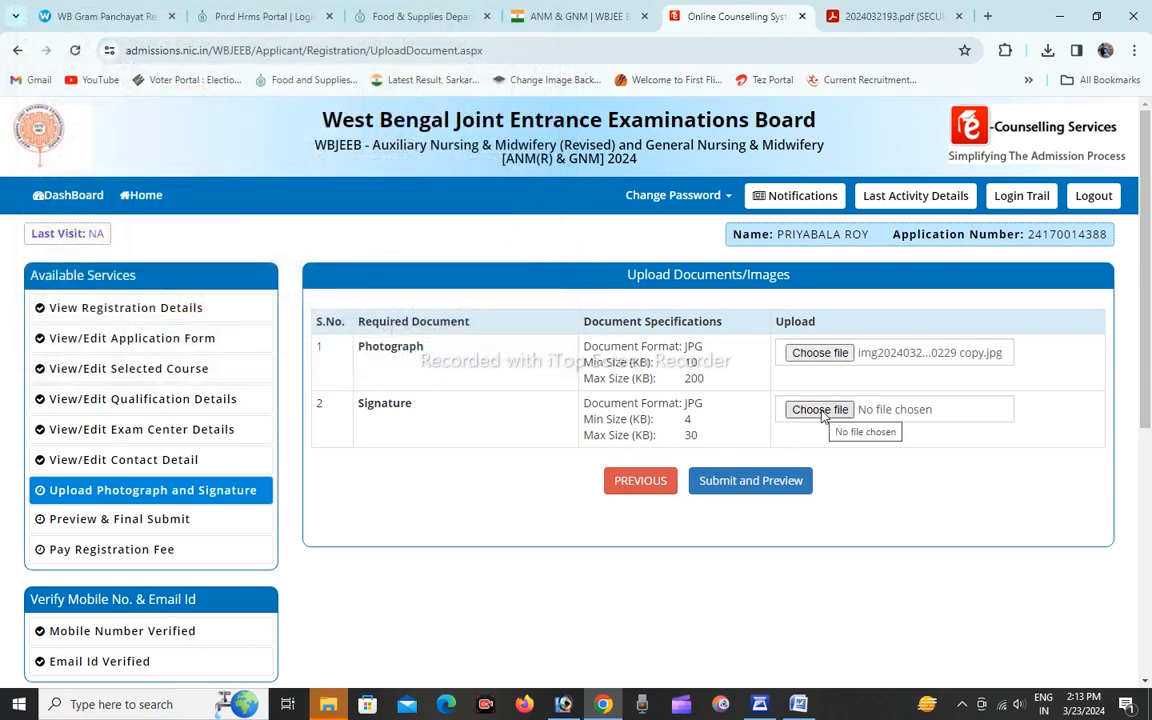
Attach dssdx.jpg from the Desktop as the signature and submit both images for preview.
left_click(820, 410)
scroll(330, 283, "down", 6)
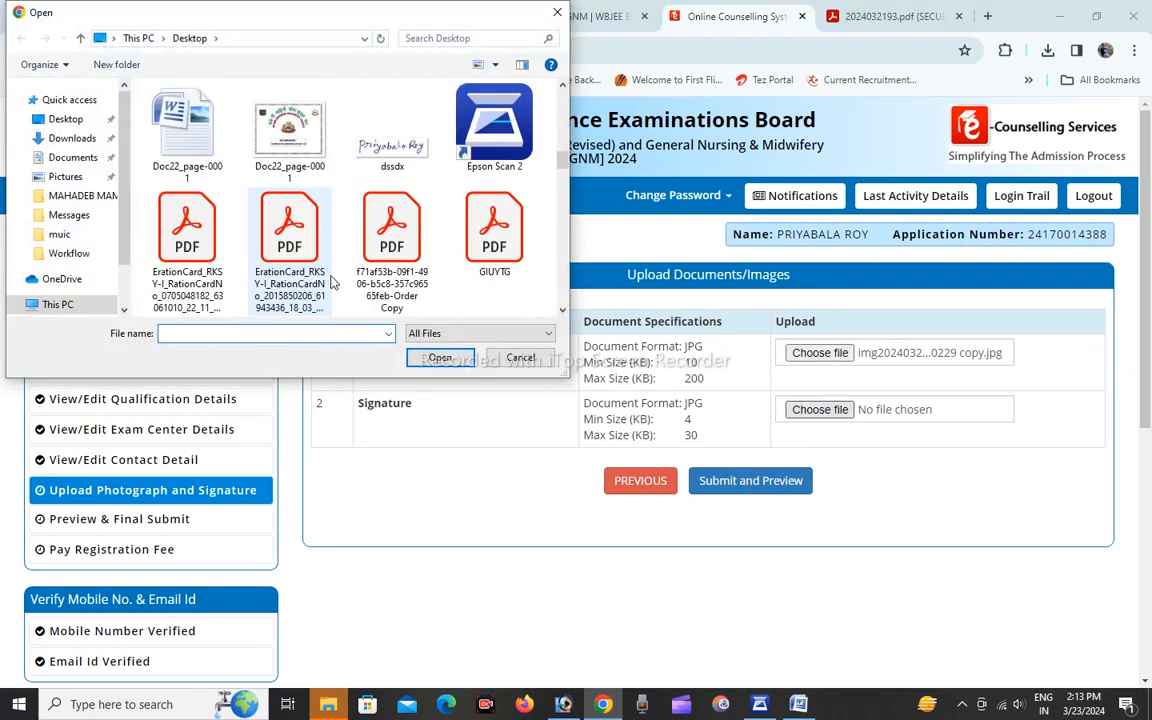
left_click(390, 130)
left_click(440, 358)
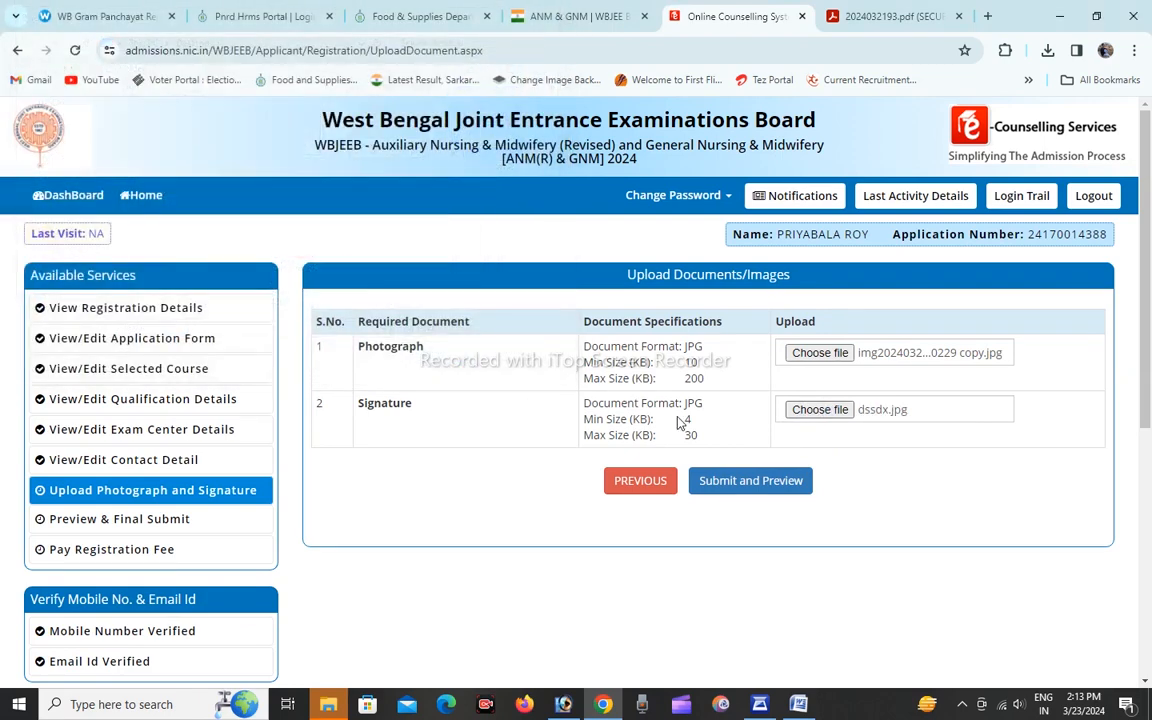
left_click(720, 488)
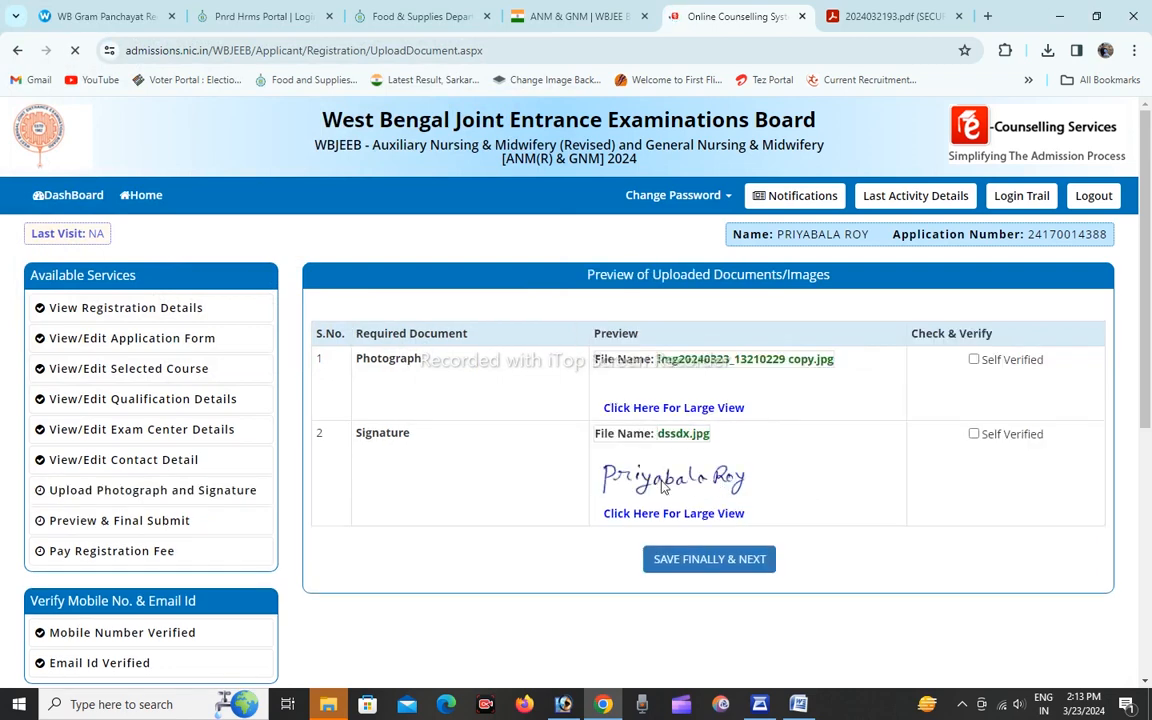
Mark both the uploaded photograph and the signature as self verified in the document preview.
scroll(771, 449, "down", 2)
scroll(794, 445, "up", 1)
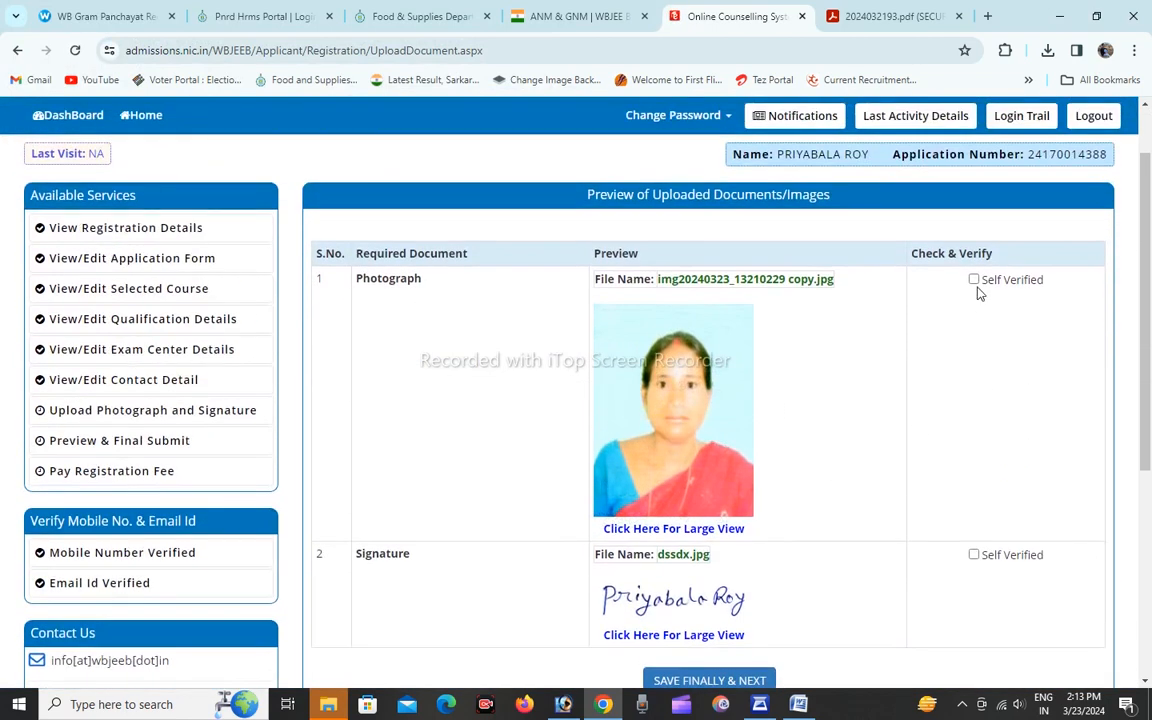
left_click(974, 280)
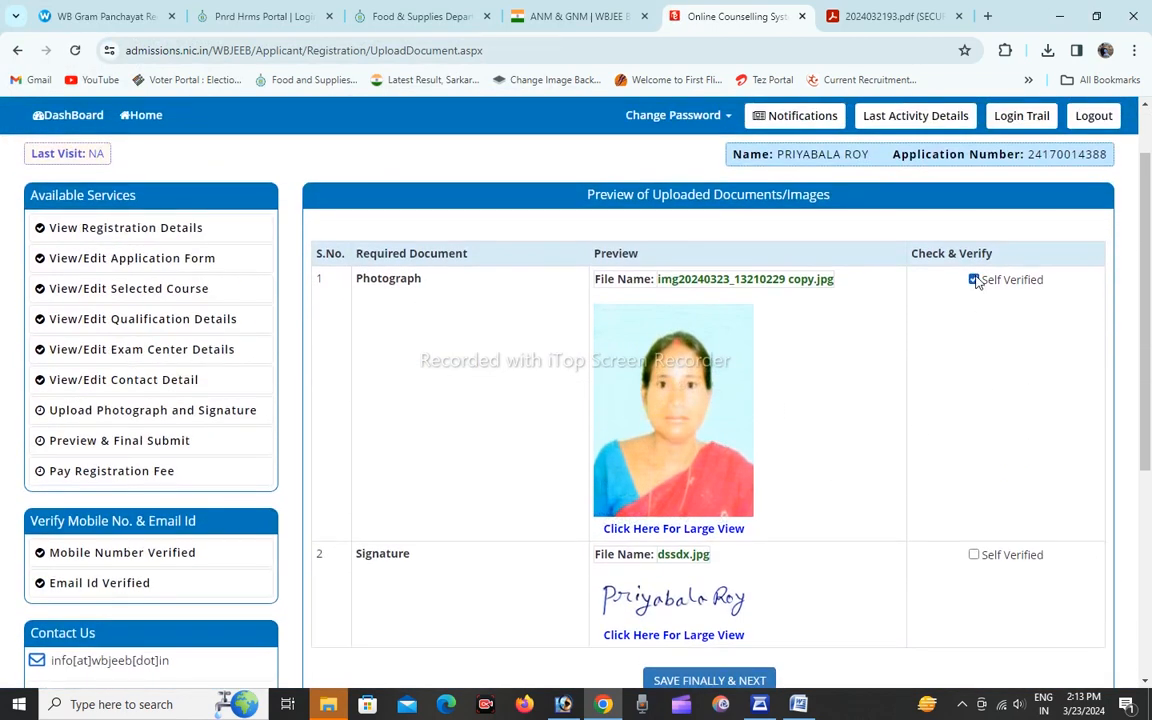
left_click(974, 555)
scroll(826, 514, "down", 2)
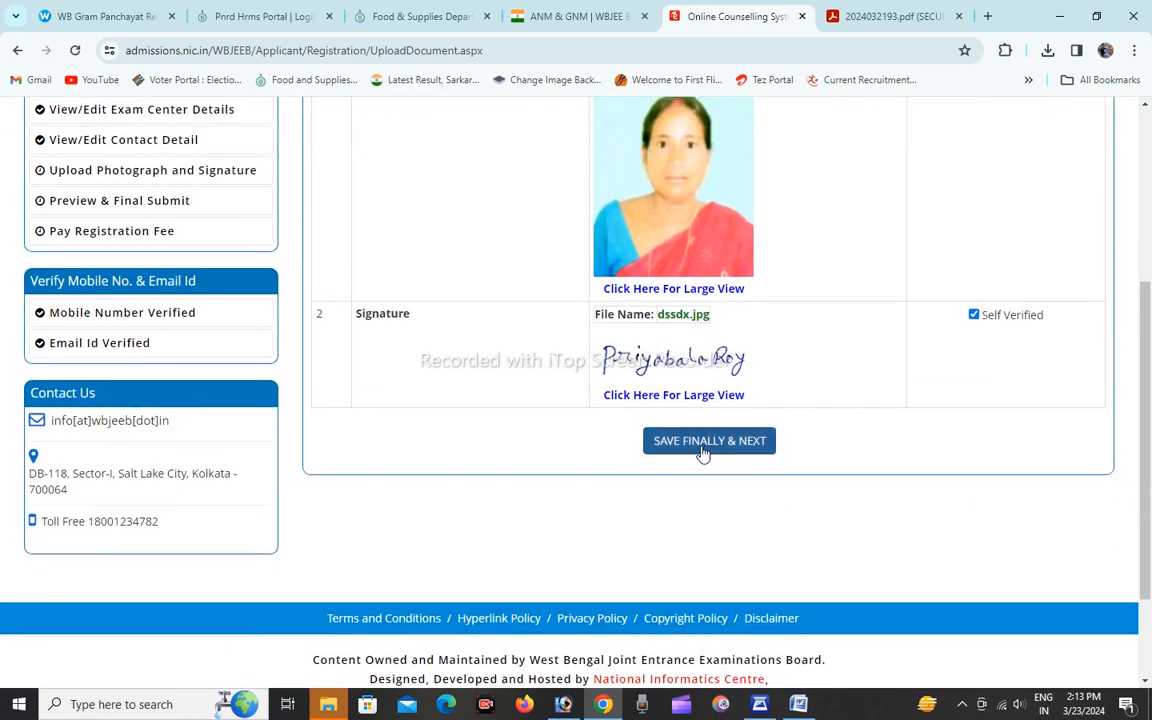
Save the verified photograph and signature finally, confirm the save, and continue to the application preview.
scroll(705, 452, "up", 1)
scroll(704, 453, "up", 2)
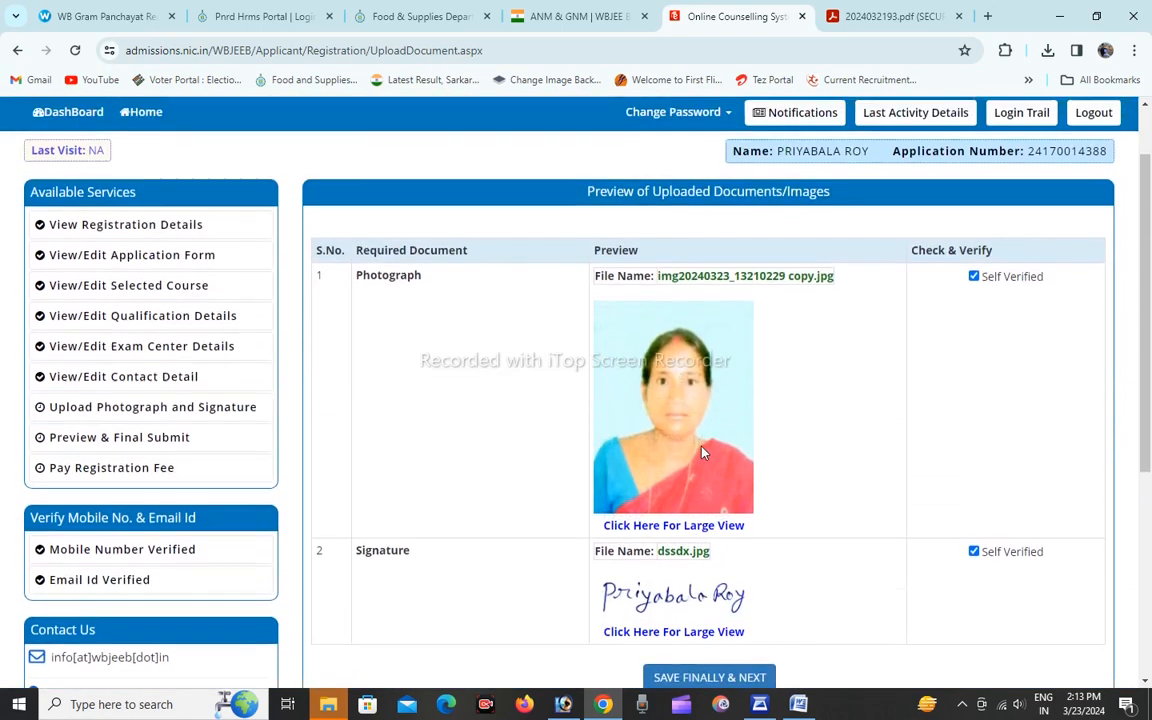
scroll(704, 455, "down", 3)
left_click(690, 301)
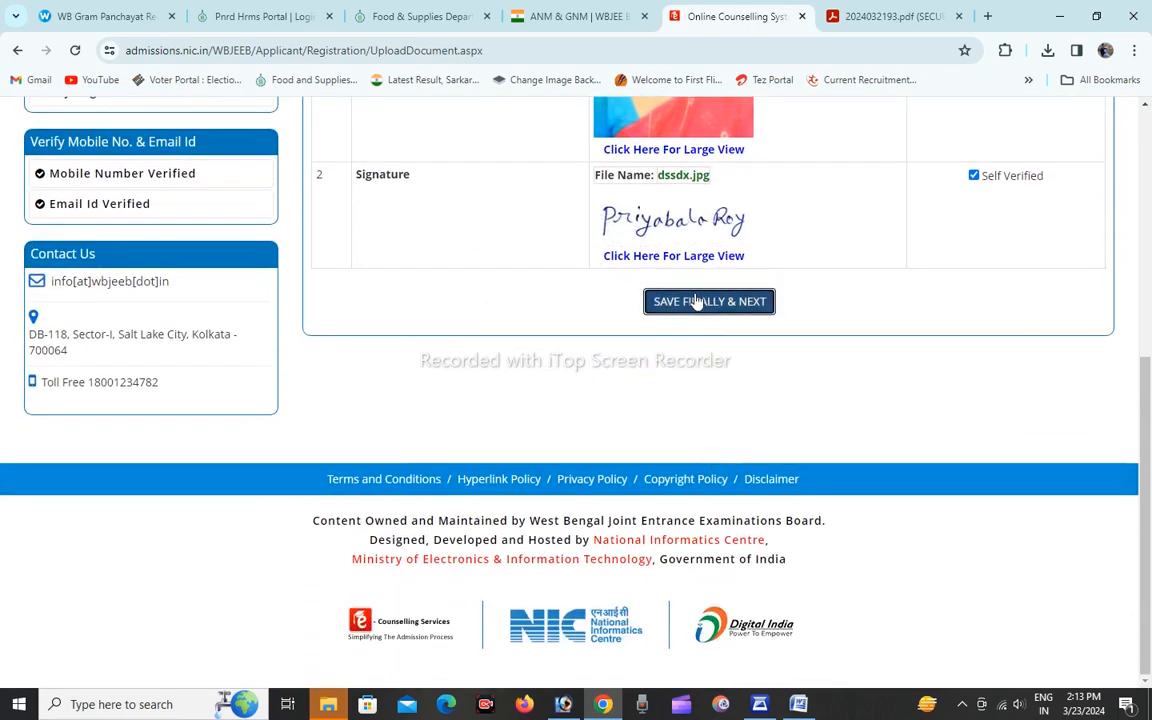
scroll(843, 329, "up", 2)
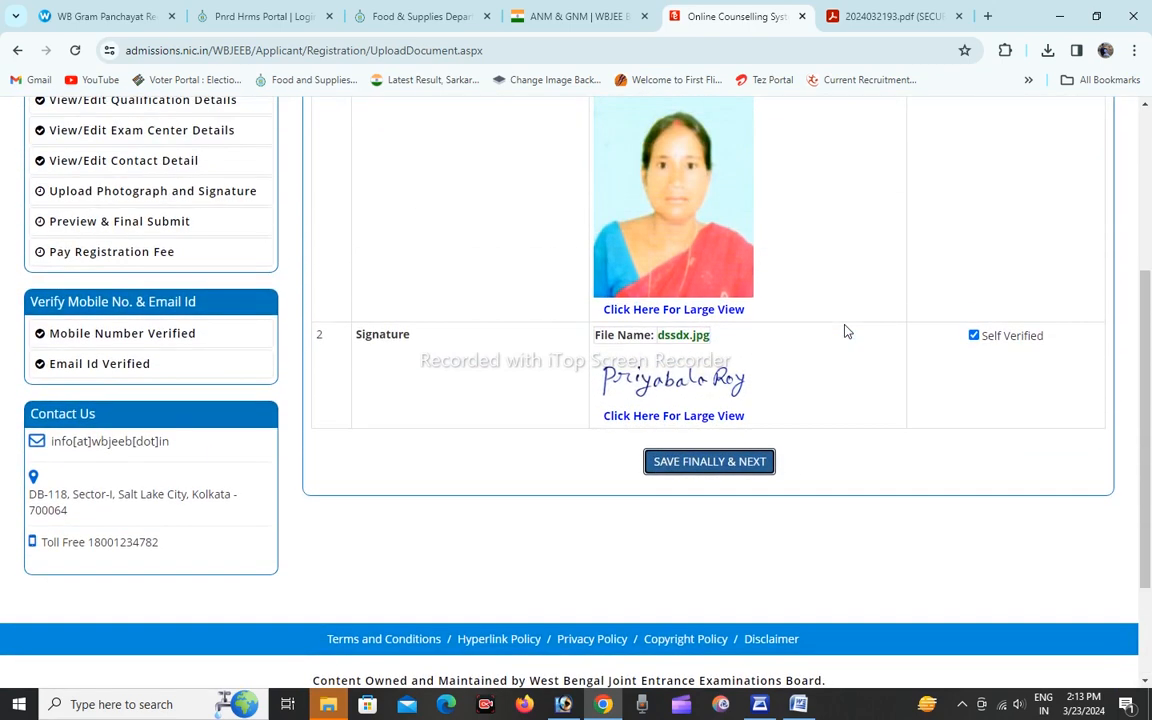
scroll(843, 329, "down", 2)
left_click(727, 303)
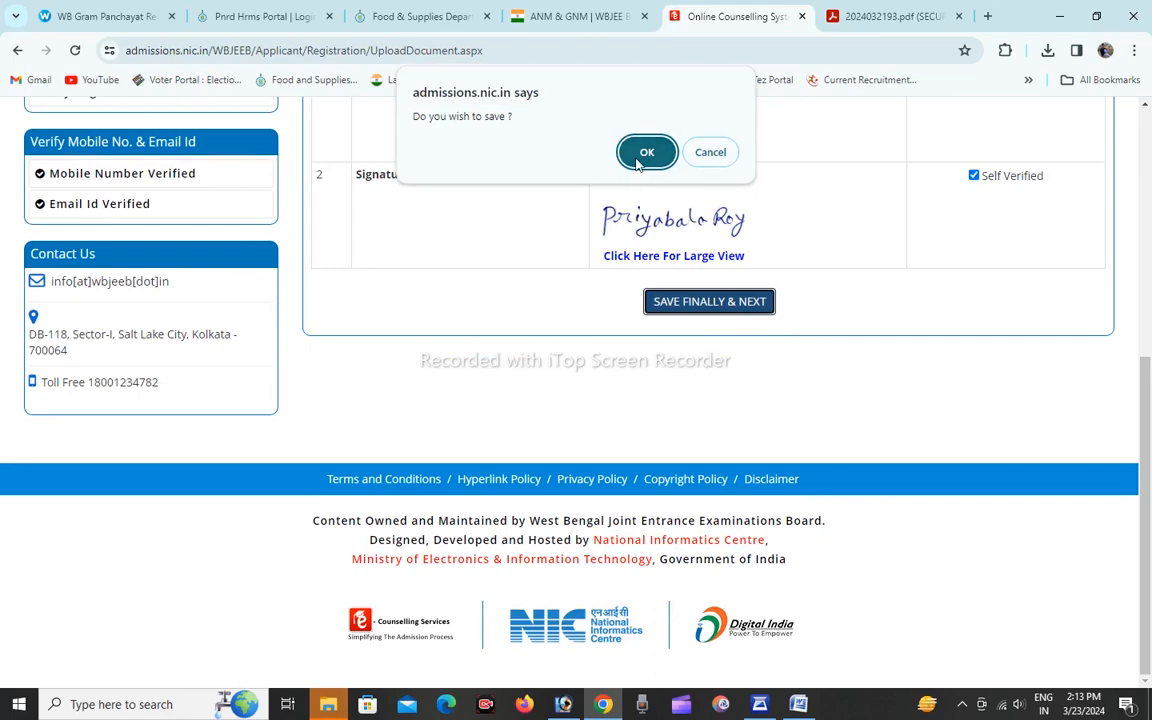
left_click(646, 147)
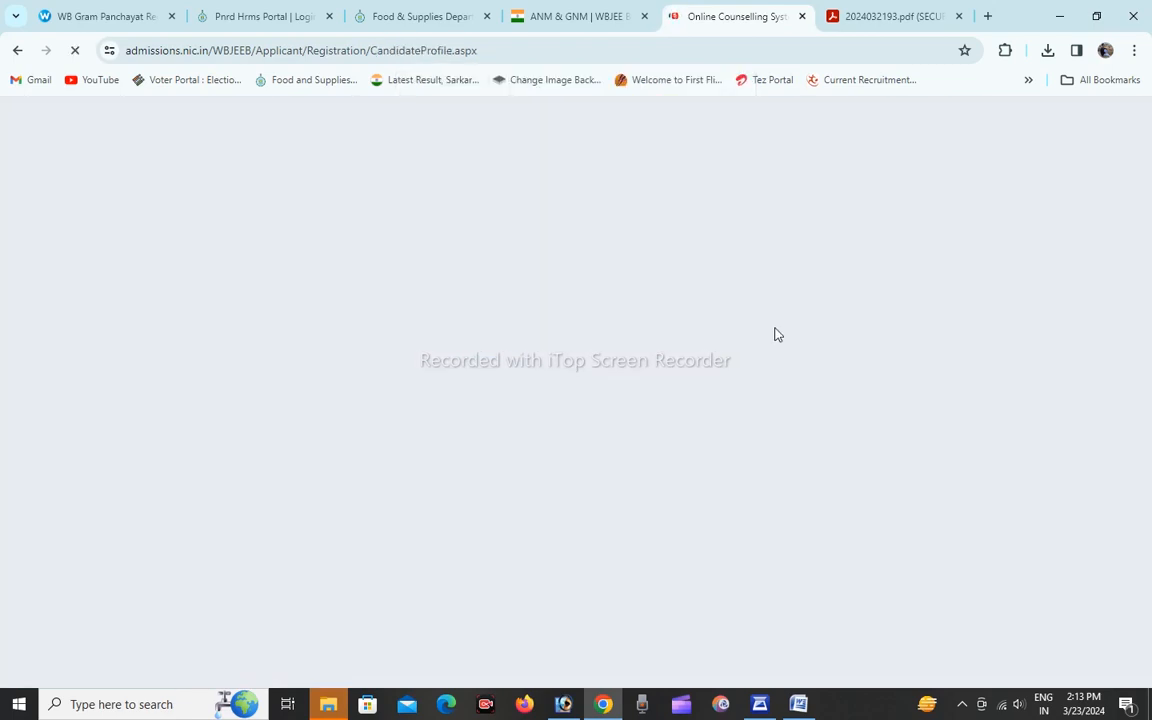
Review the filled application, accept the declaration, and make the final submission.
scroll(779, 332, "down", 1)
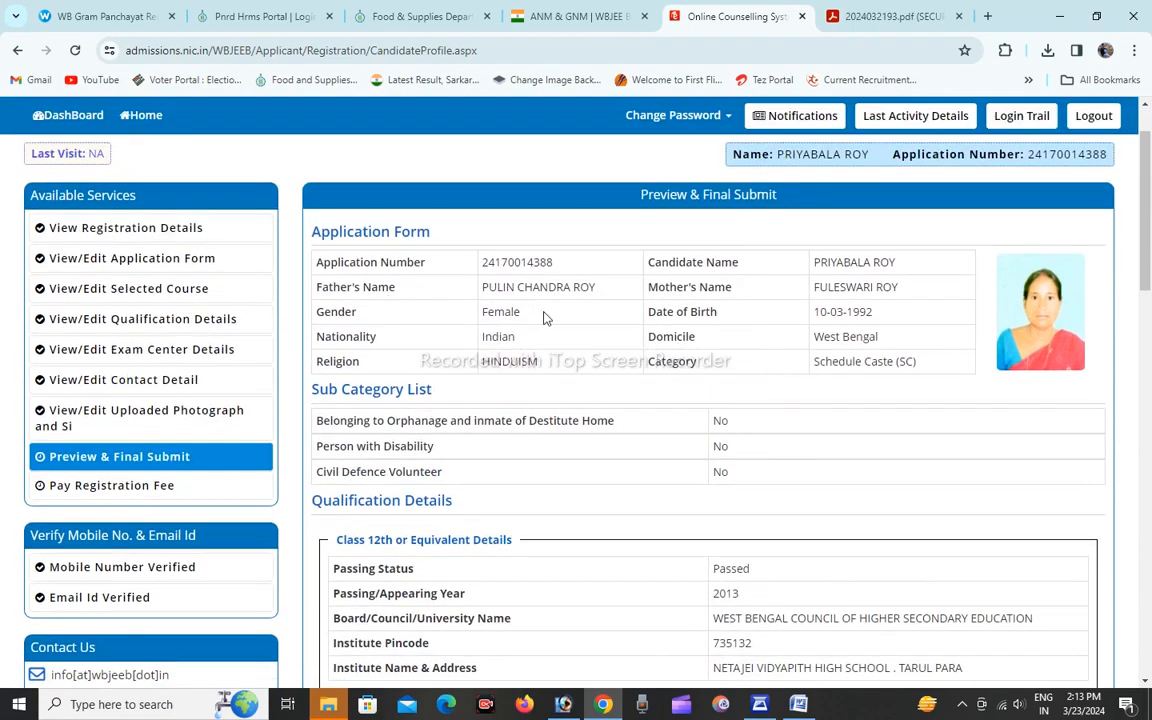
scroll(586, 430, "down", 20)
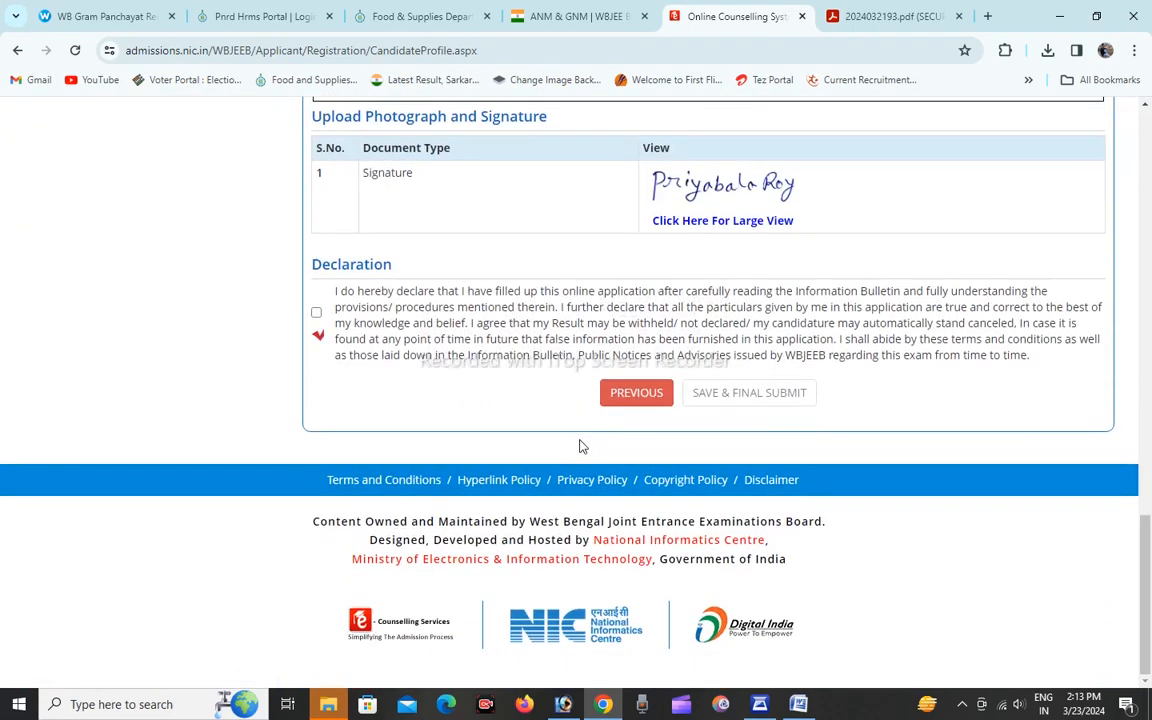
scroll(583, 447, "up", 20)
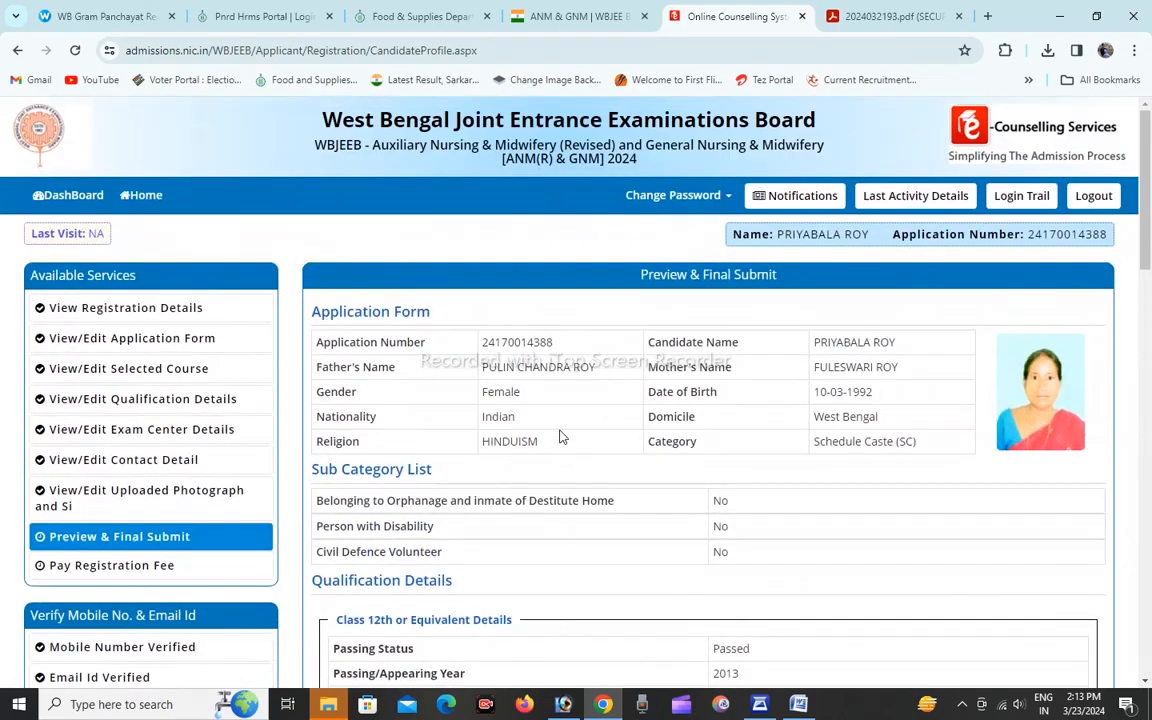
scroll(560, 437, "down", 1)
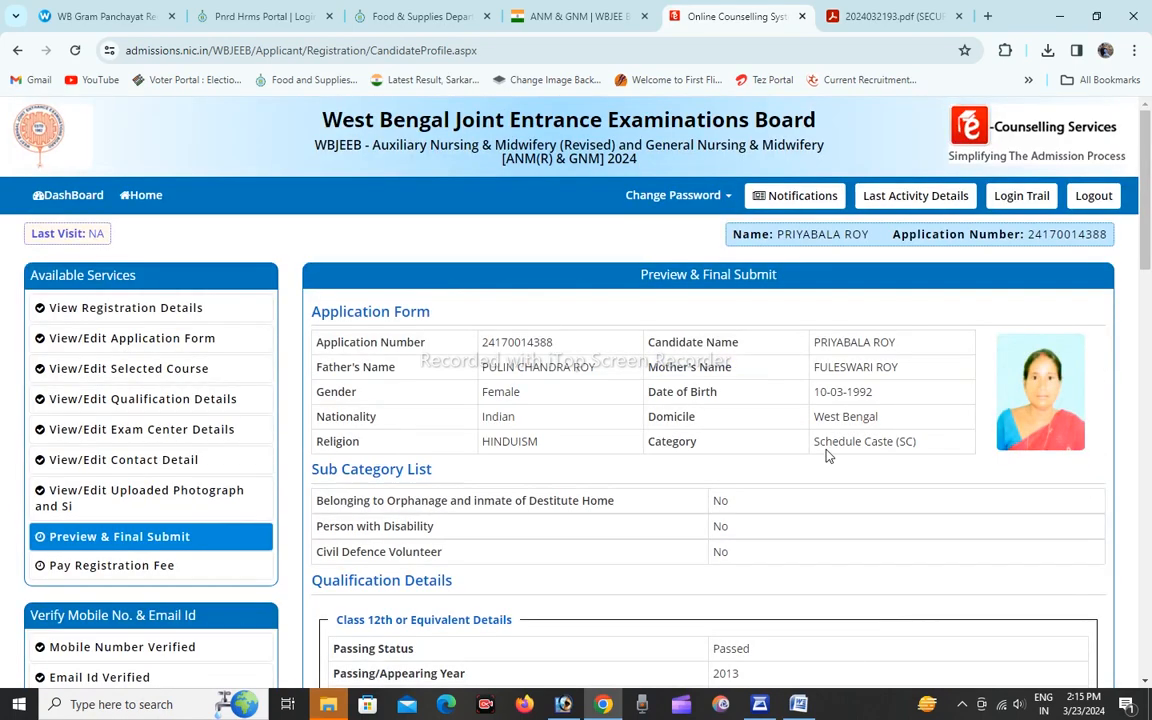
scroll(828, 456, "down", 4)
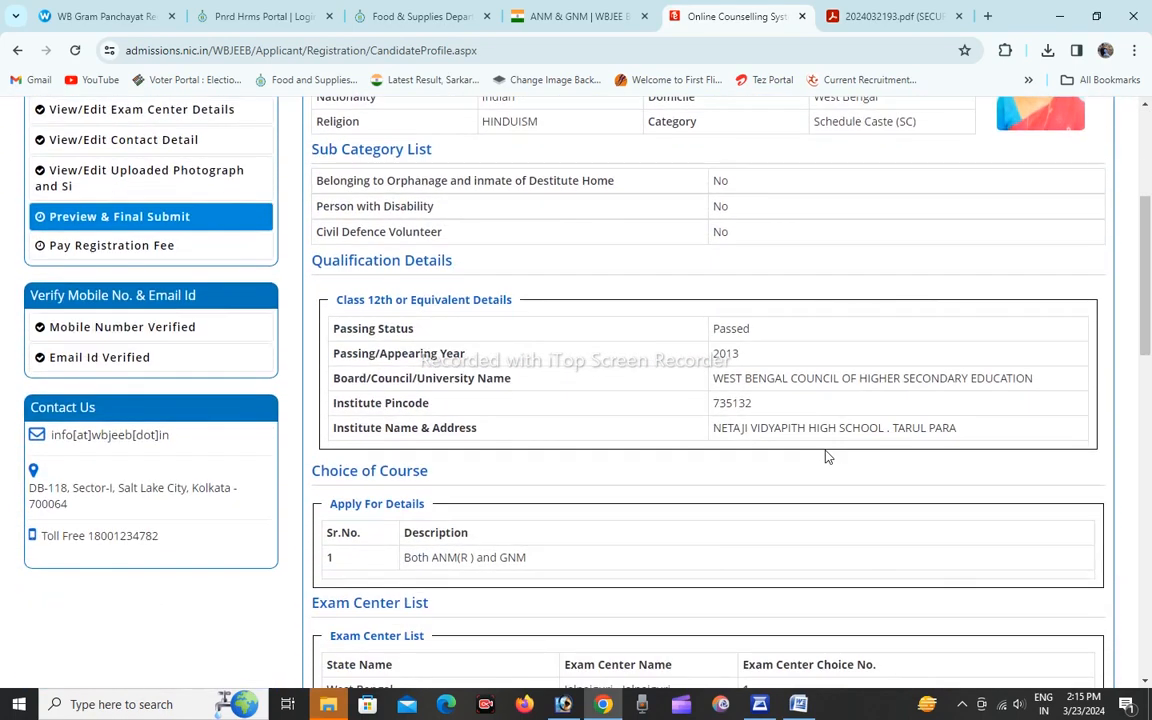
scroll(828, 456, "down", 5)
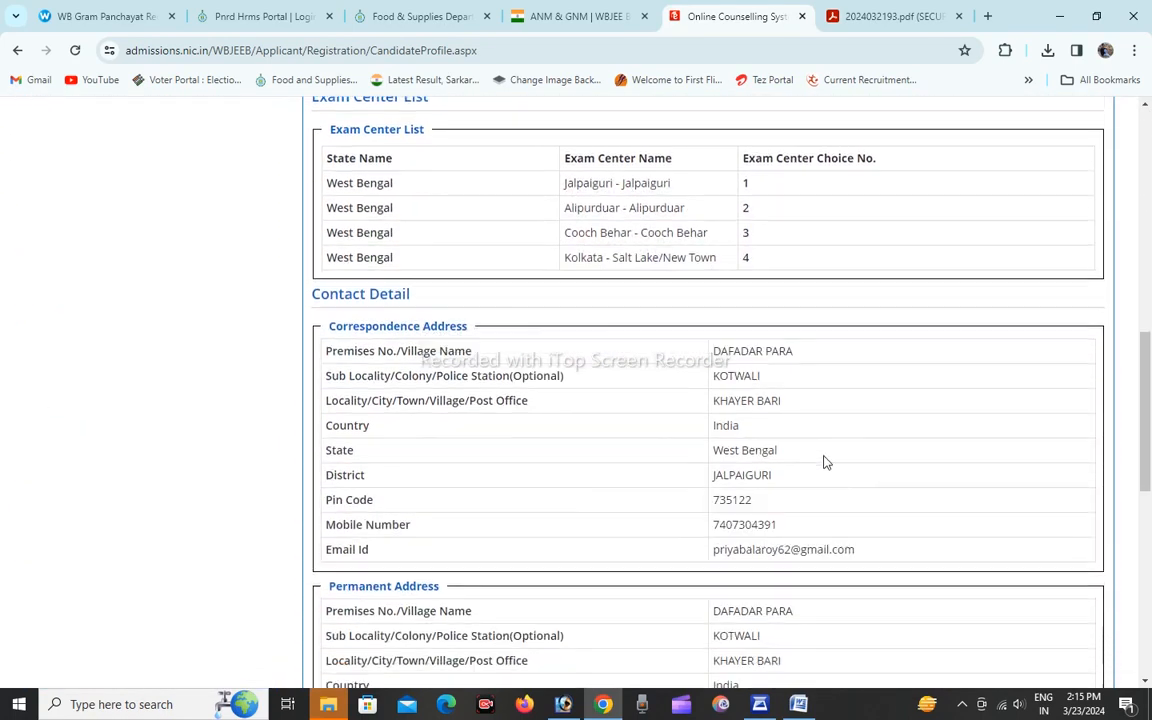
scroll(826, 461, "down", 5)
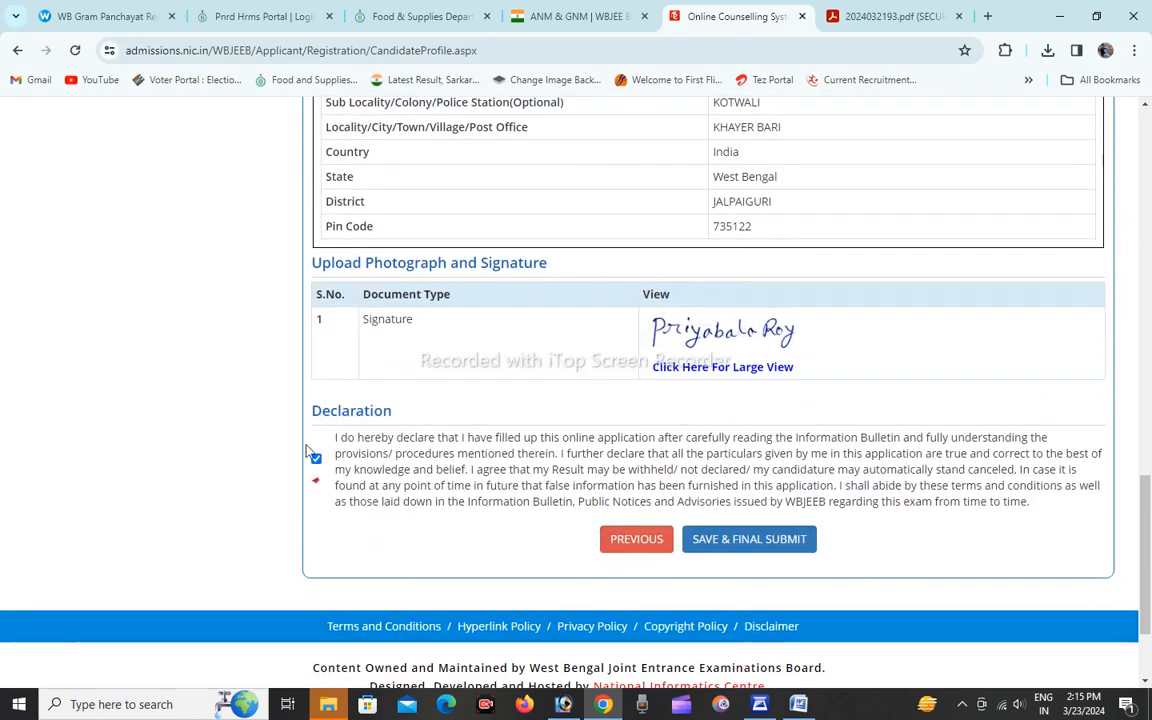
left_click(315, 457)
left_click(316, 458)
left_click(748, 542)
left_click(551, 457)
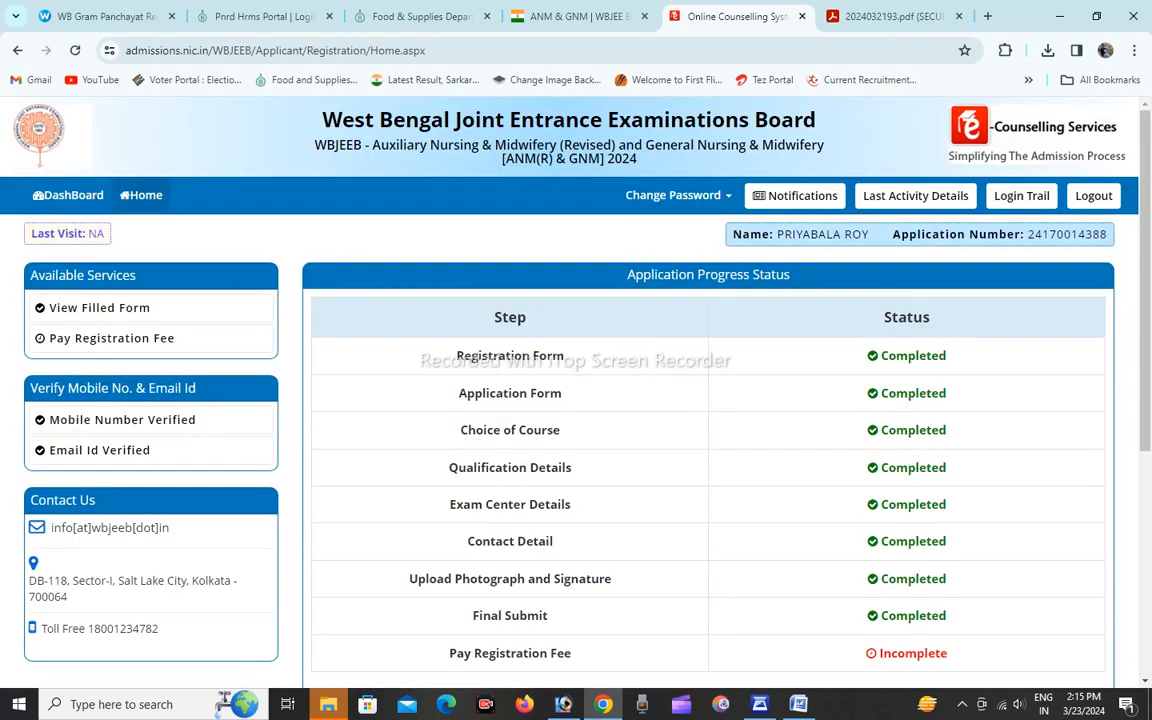
Proceed to the registration fee payment from the application progress status page.
scroll(744, 345, "down", 2)
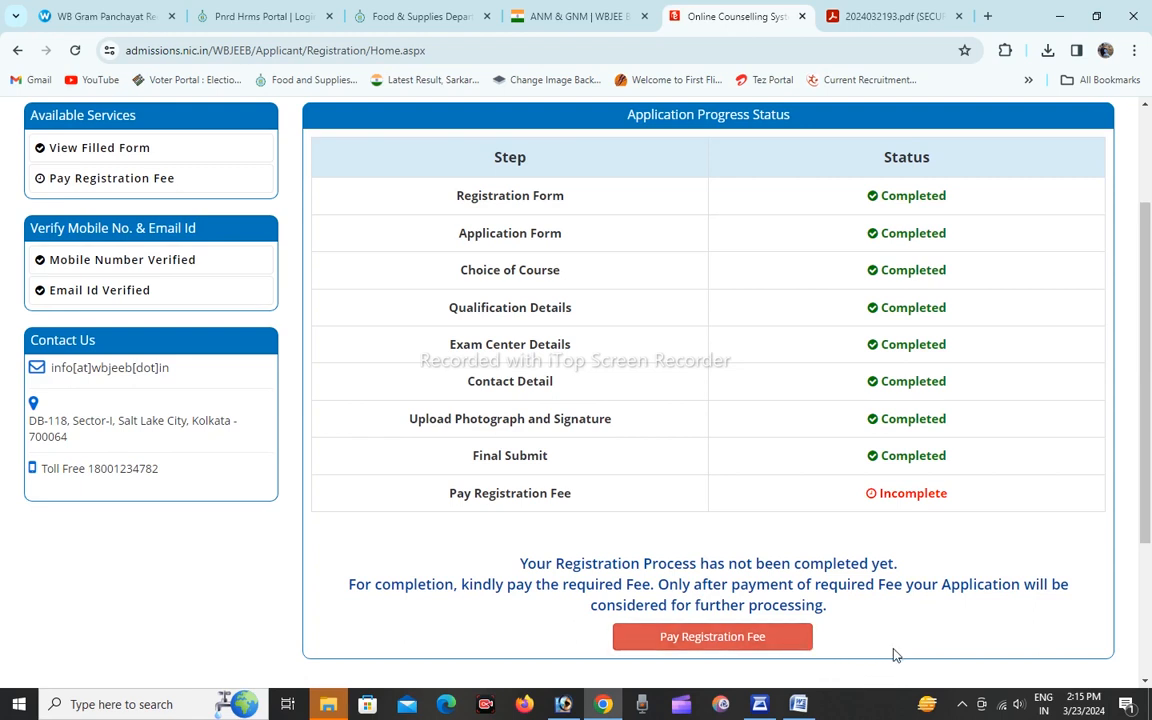
left_click(736, 644)
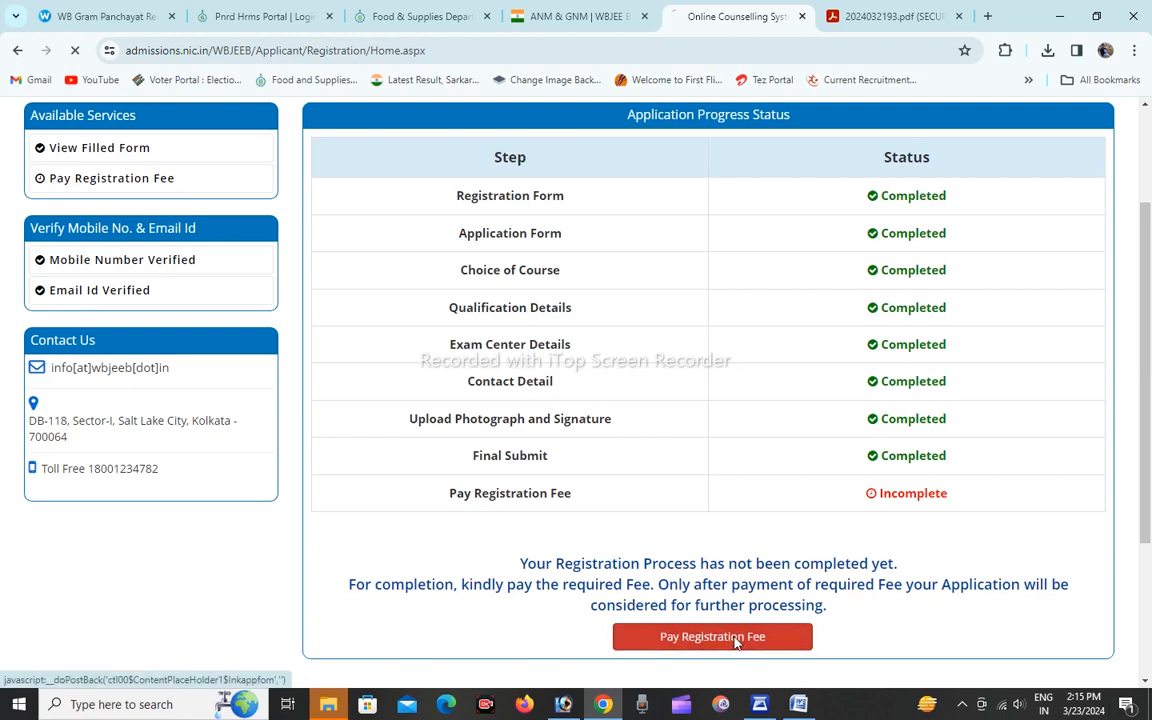